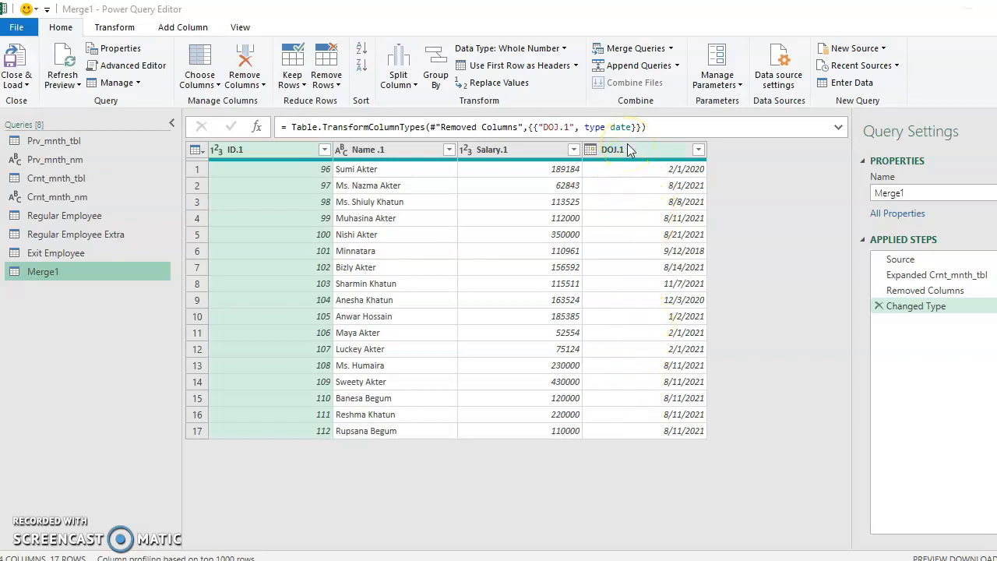
Copy the name of the Crnt_mnth_nm query and return to the Merge1 query.
{"action": "left_click", "coordinate": [84, 200]}
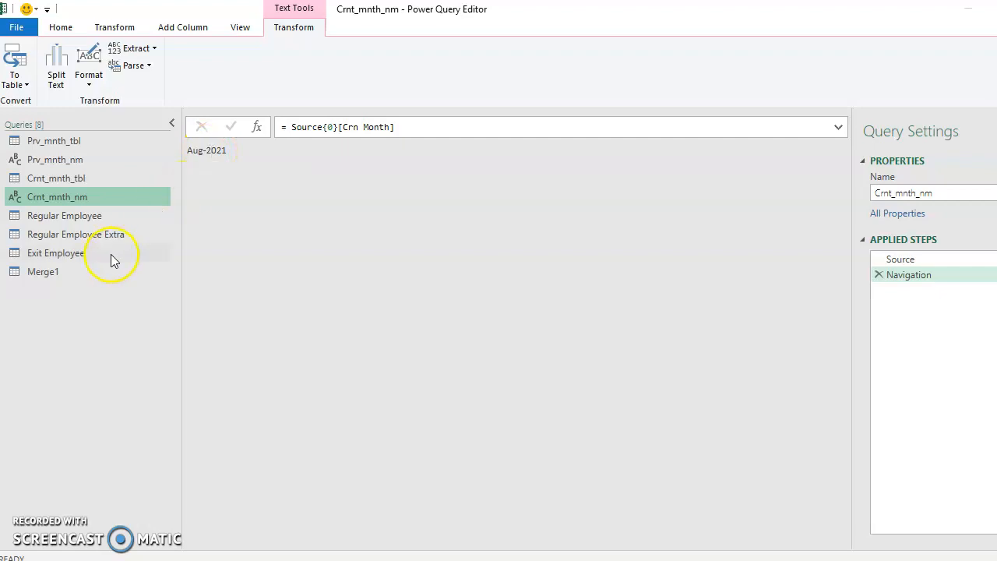
{"action": "left_click", "coordinate": [66, 271]}
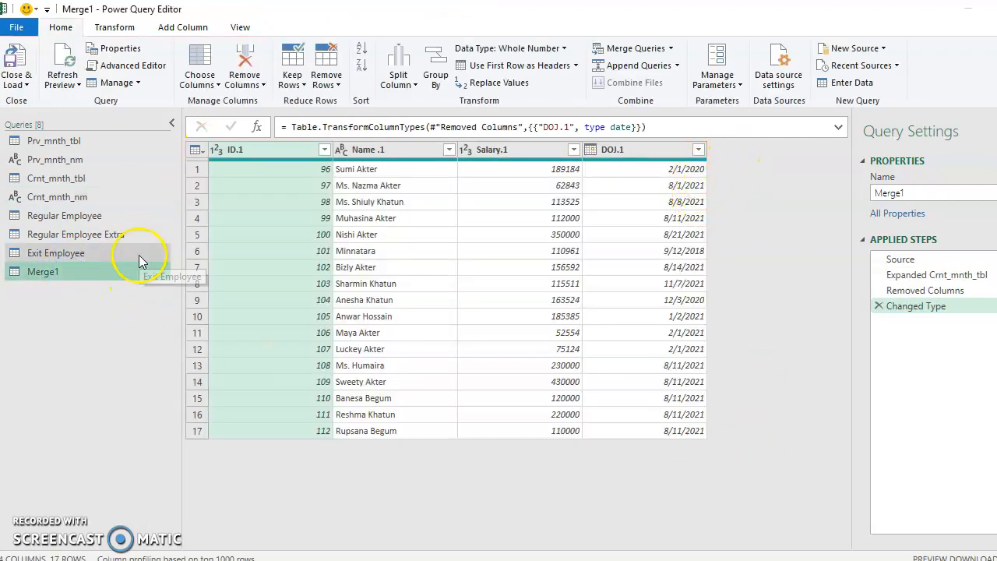
{"action": "left_click", "coordinate": [34, 200]}
{"action": "double_click", "coordinate": [53, 197]}
{"action": "right_click", "coordinate": [54, 201]}
{"action": "left_click", "coordinate": [100, 246]}
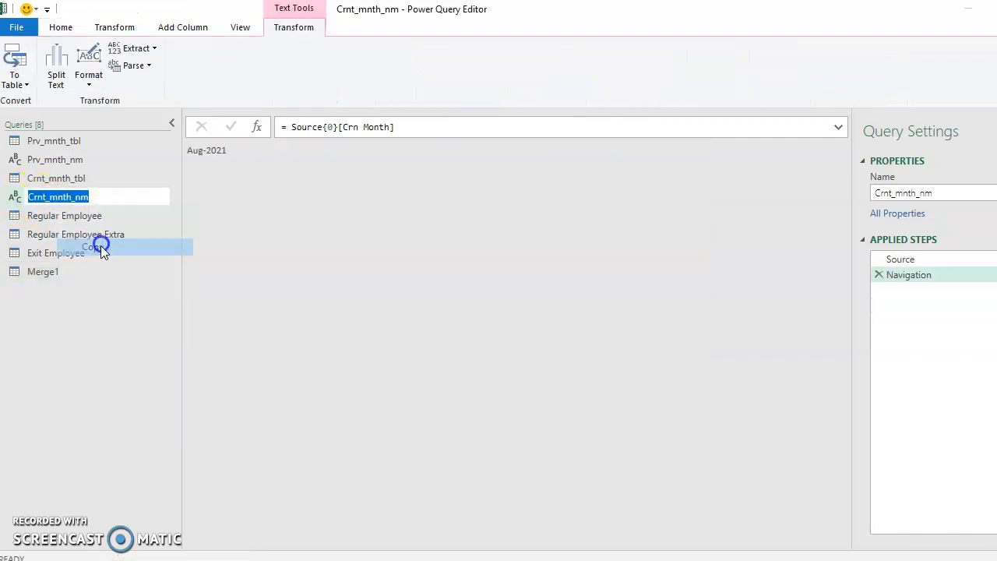
{"action": "left_click", "coordinate": [42, 276]}
{"action": "double_click", "coordinate": [45, 273]}
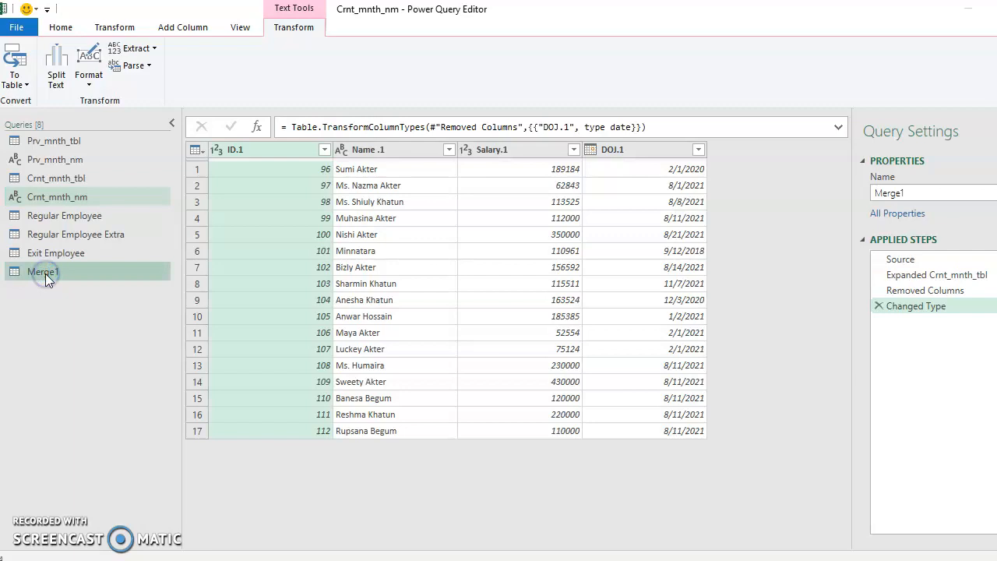
{"action": "left_click", "coordinate": [63, 308]}
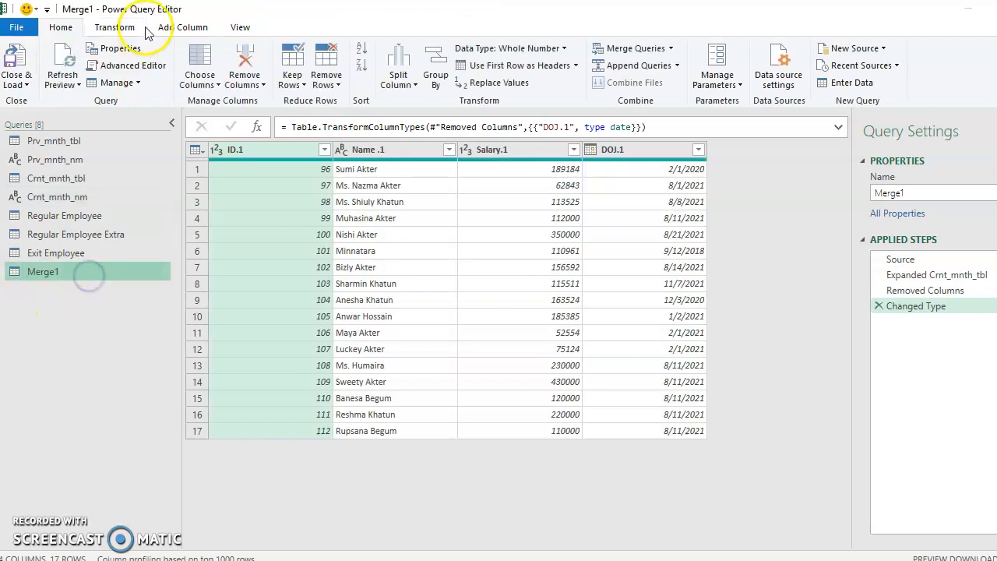
Add a custom column named mnth to Merge1 with the formula = Crnt_mnth_nm.
{"action": "left_click", "coordinate": [183, 28]}
{"action": "left_click", "coordinate": [74, 66]}
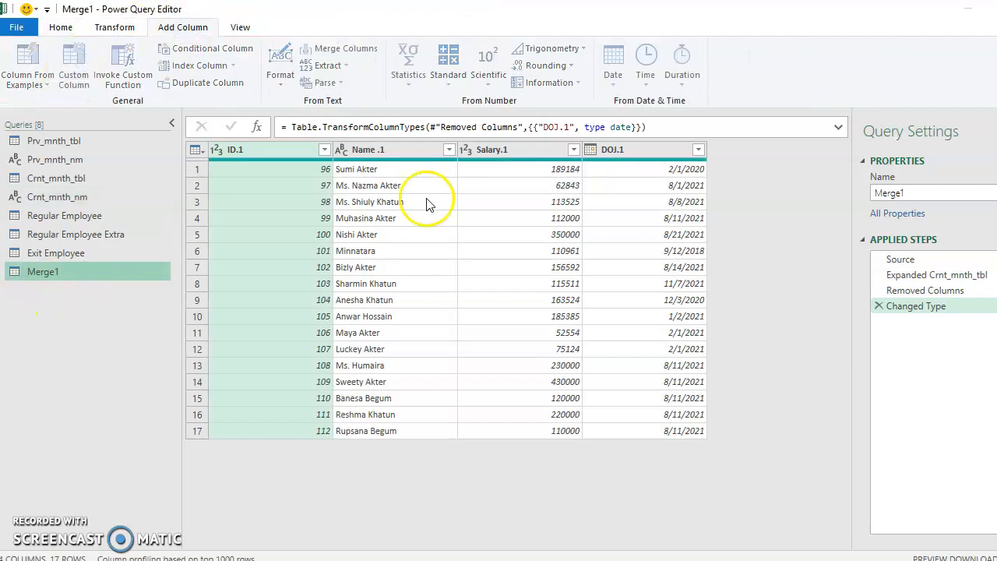
{"action": "left_click", "coordinate": [247, 209]}
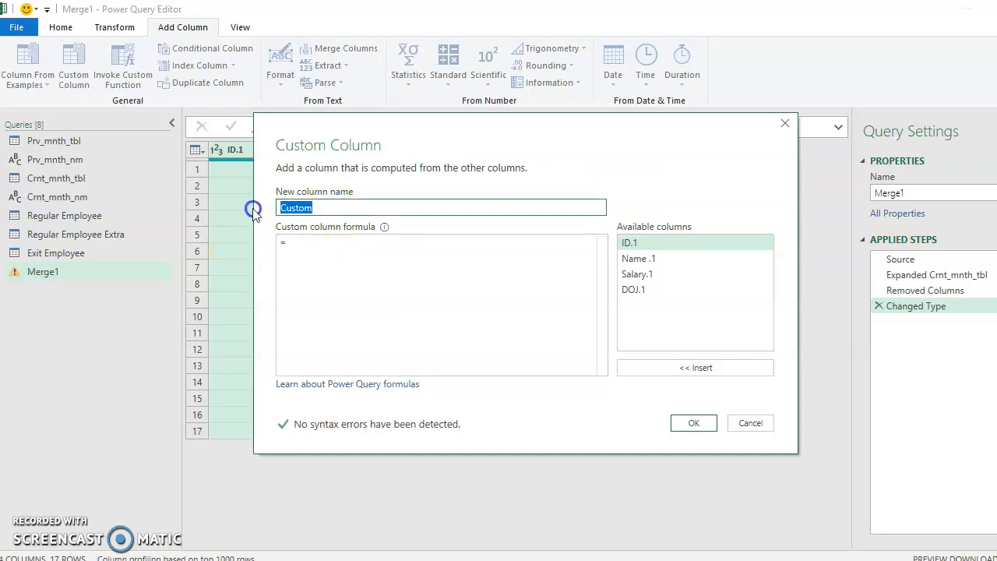
{"action": "key", "text": "BackSpace"}
{"action": "key", "text": "BackSpace"}
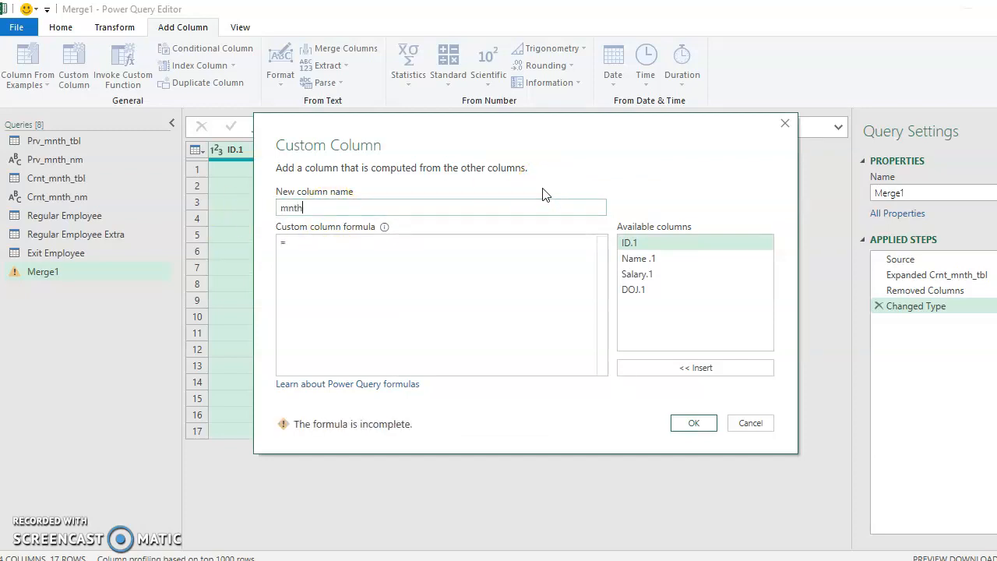
{"action": "left_click", "coordinate": [333, 241]}
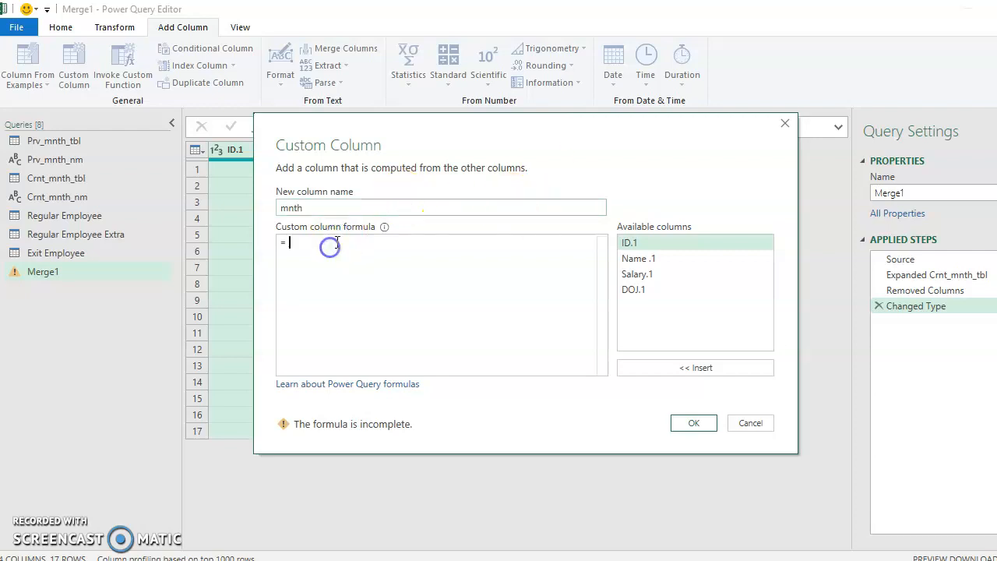
{"action": "type", "text": "Crnt_mnth_nm"}
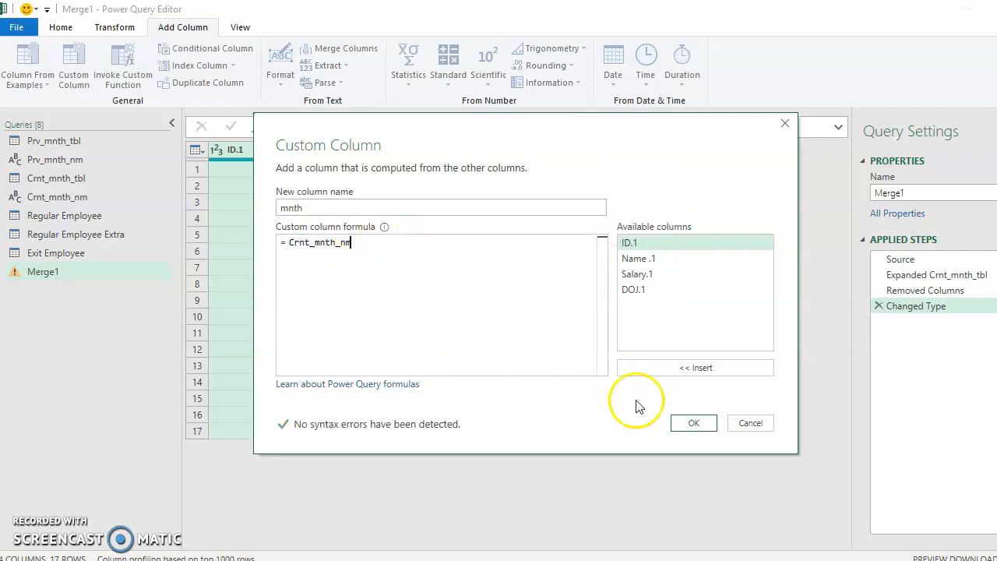
{"action": "left_click", "coordinate": [693, 423]}
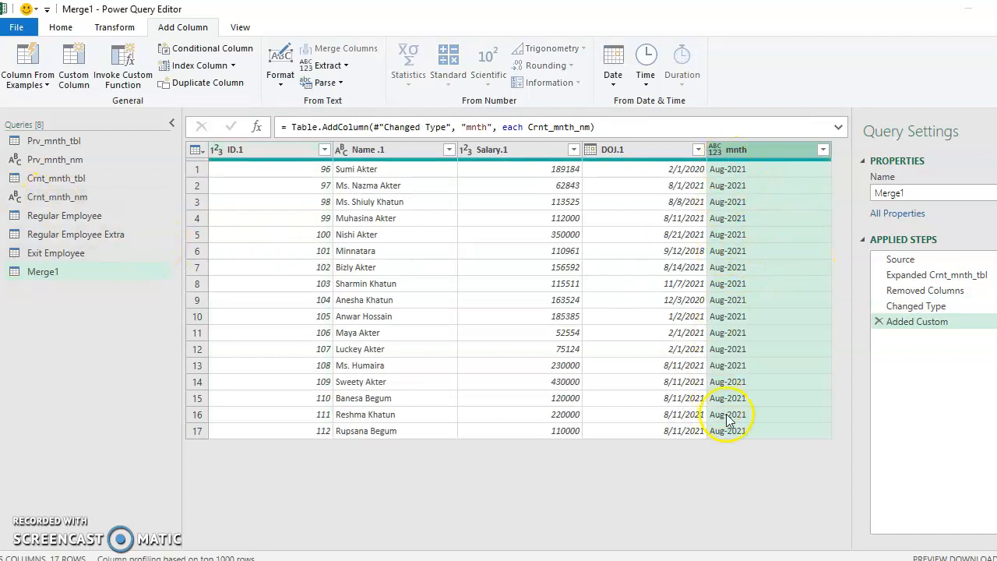
Add a column with the name of the month from the DOJ.1 dates.
{"action": "left_click", "coordinate": [641, 150]}
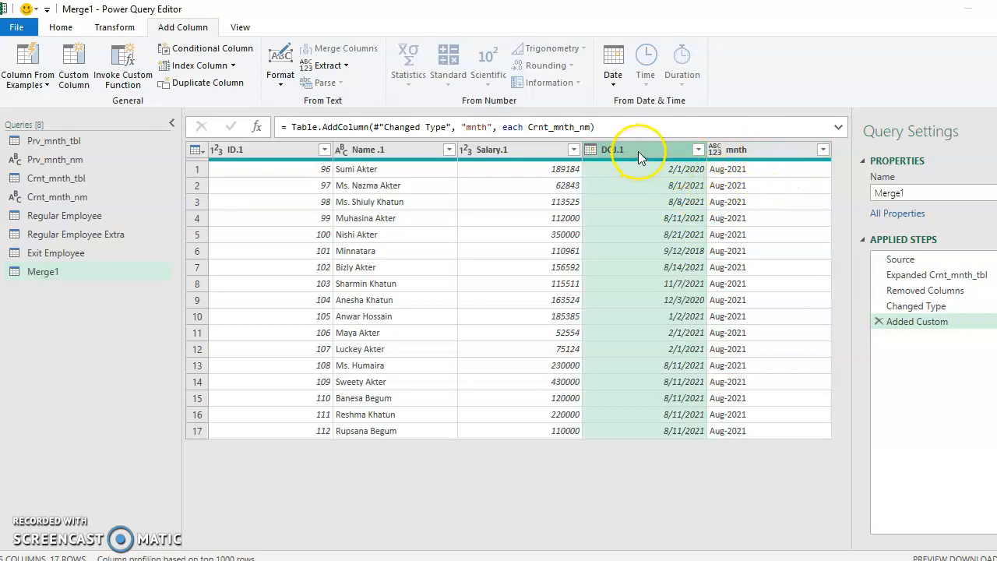
{"action": "left_click", "coordinate": [638, 151]}
{"action": "left_click", "coordinate": [77, 31]}
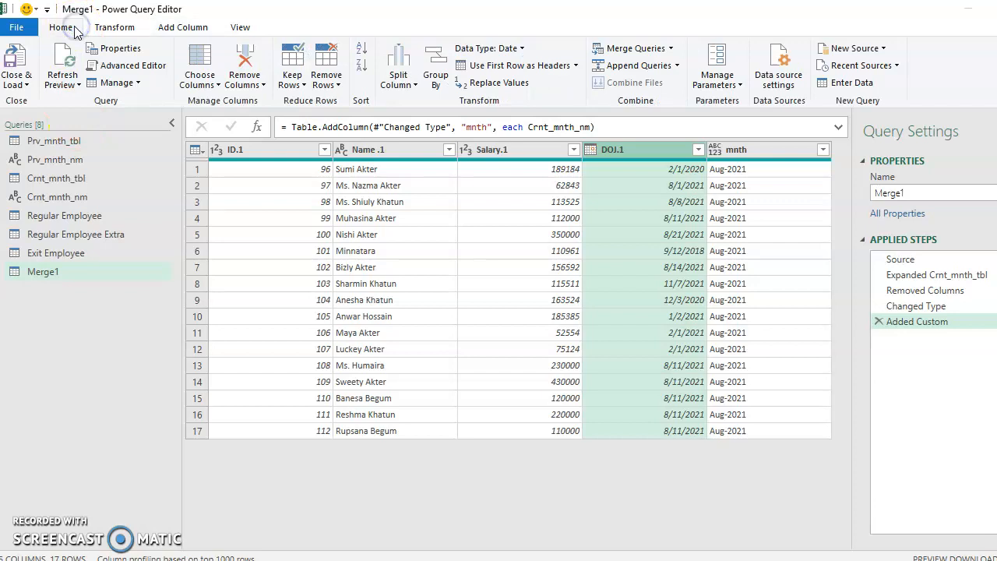
{"action": "left_click", "coordinate": [113, 32]}
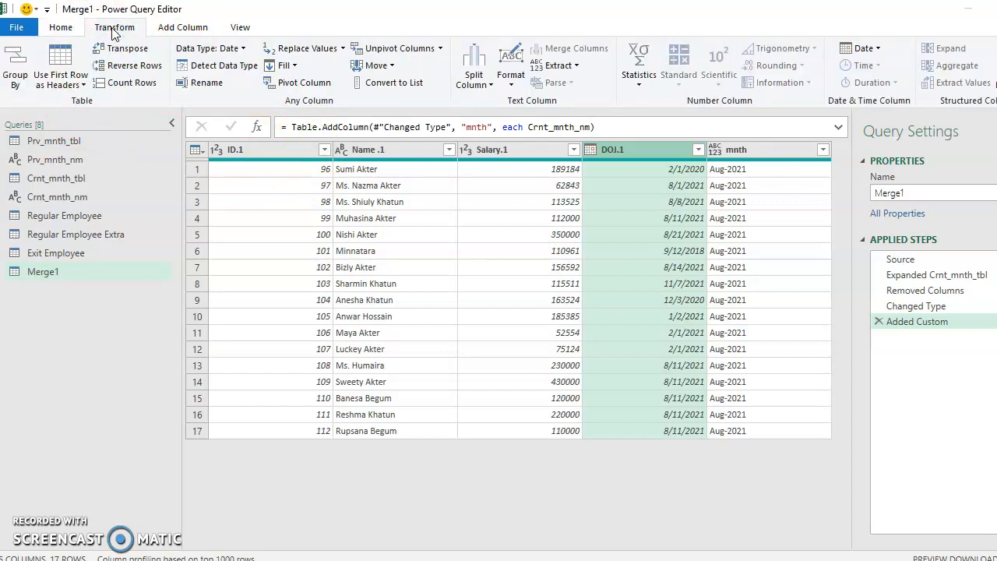
{"action": "left_click", "coordinate": [165, 28]}
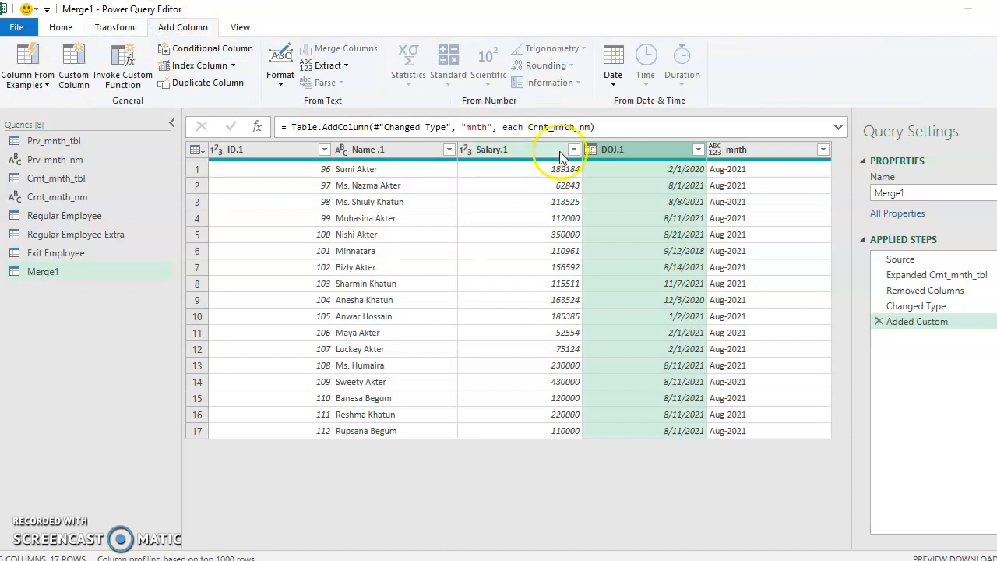
{"action": "left_click", "coordinate": [613, 78]}
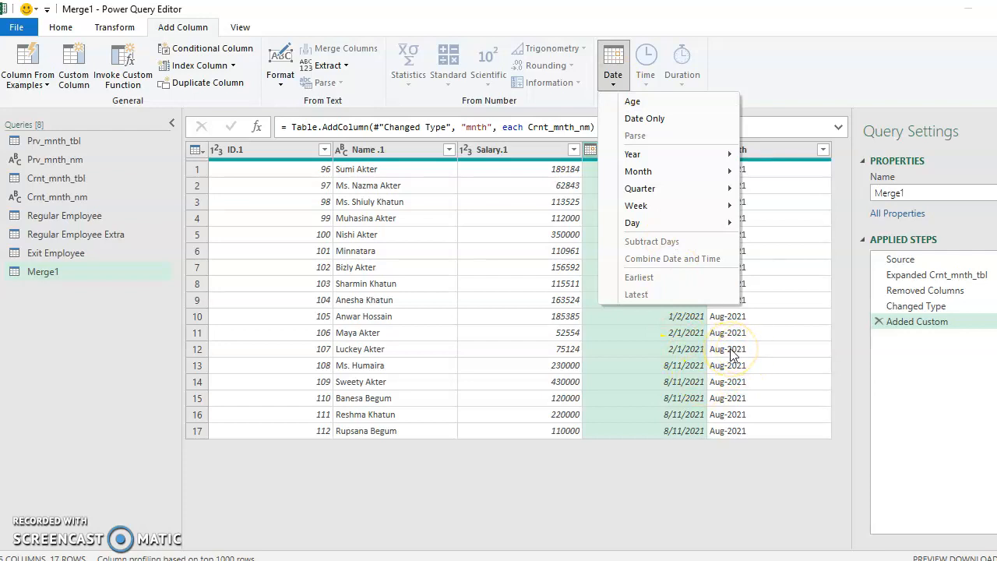
{"action": "mouse_move", "coordinate": [663, 176]}
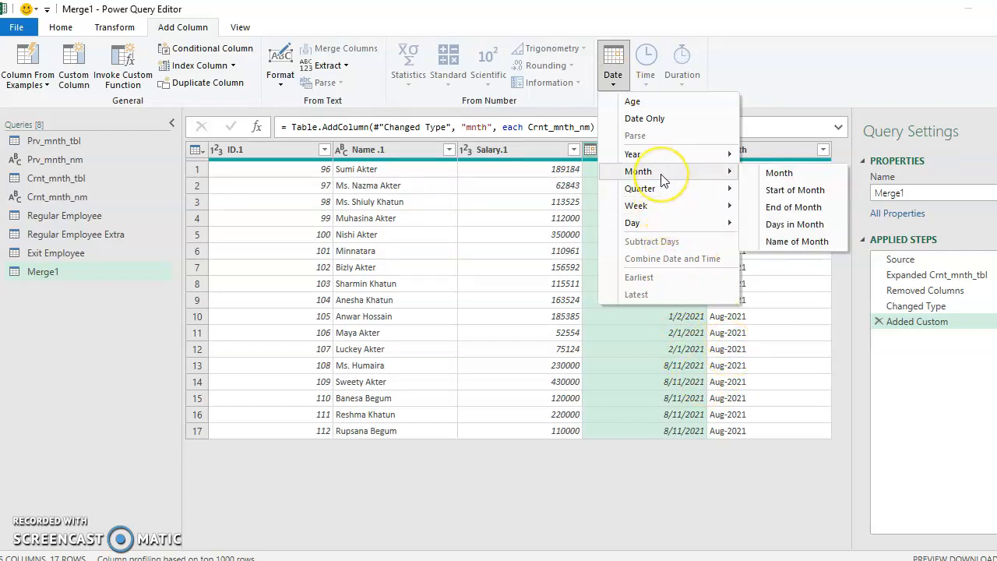
{"action": "left_click", "coordinate": [824, 242]}
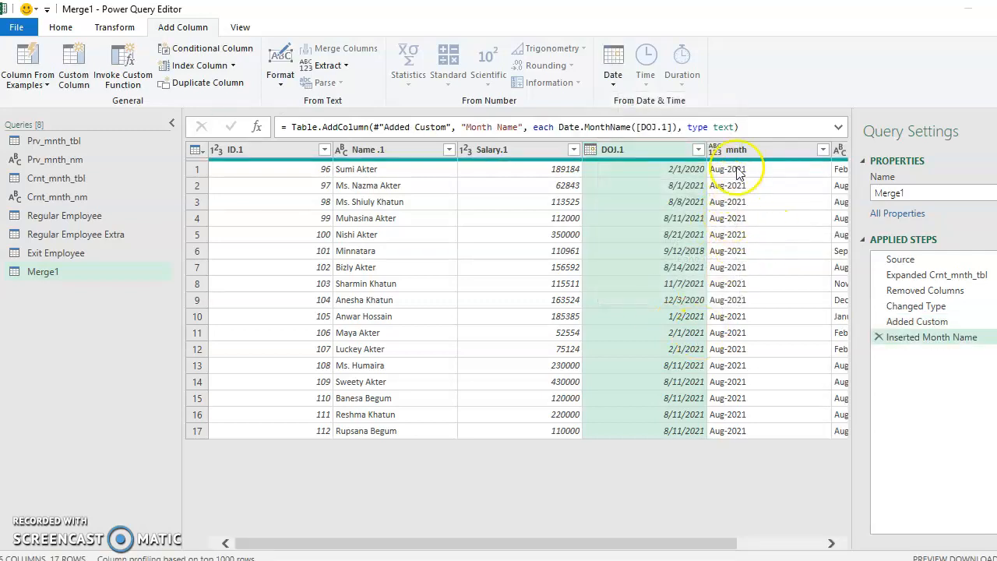
Add a column with the year from the DOJ.1 dates.
{"action": "left_click", "coordinate": [613, 66]}
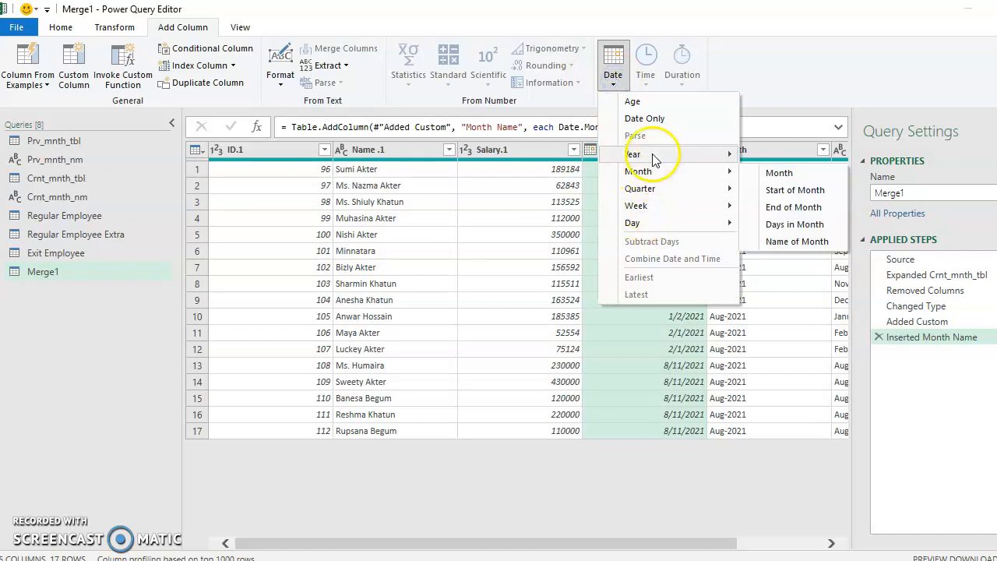
{"action": "mouse_move", "coordinate": [732, 158]}
{"action": "left_click", "coordinate": [771, 156]}
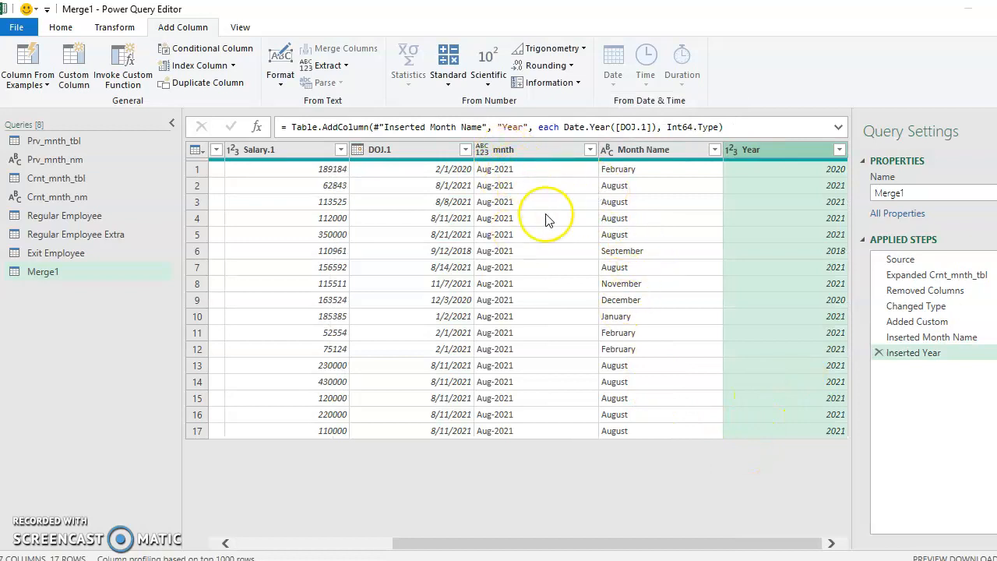
Shorten the Month Name column's values to their first 3 characters with Extract First Characters.
{"action": "left_click", "coordinate": [631, 150]}
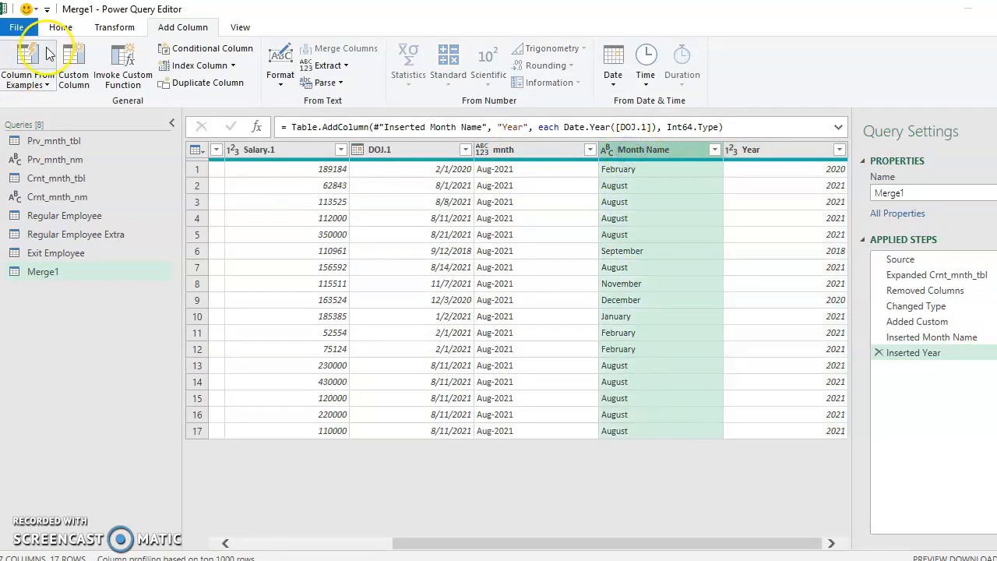
{"action": "left_click", "coordinate": [61, 28]}
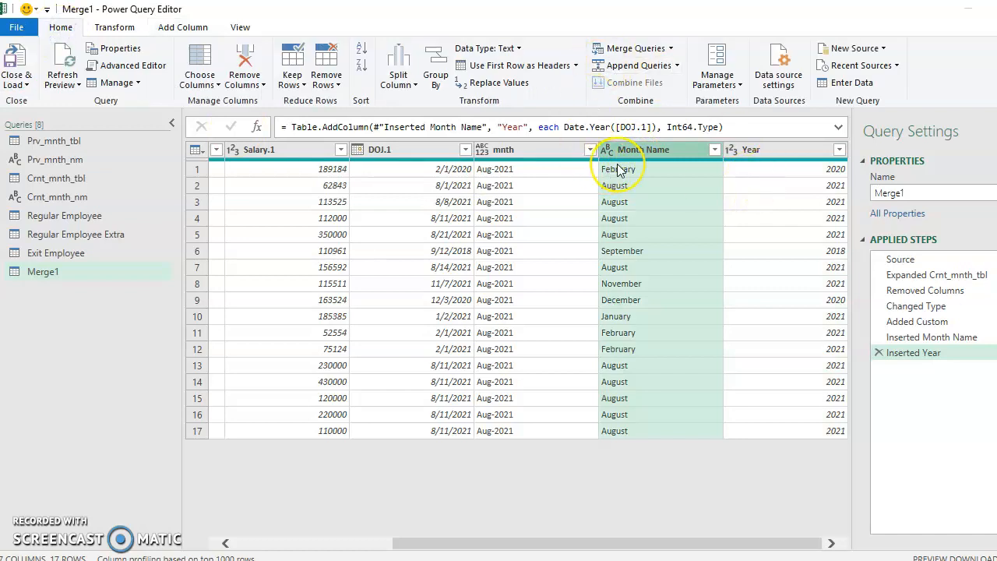
{"action": "left_click", "coordinate": [123, 27]}
{"action": "left_click", "coordinate": [576, 67]}
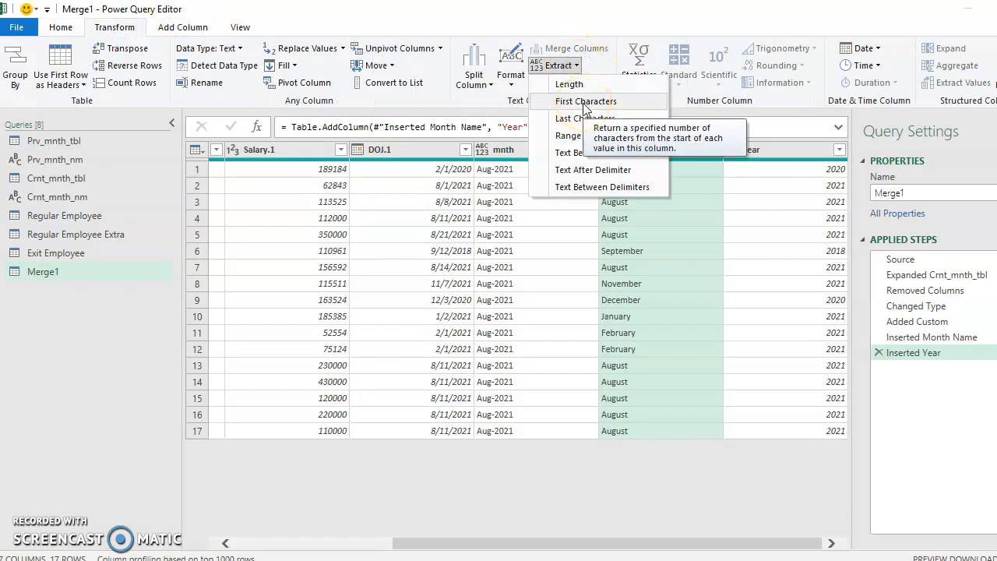
{"action": "left_click", "coordinate": [584, 103]}
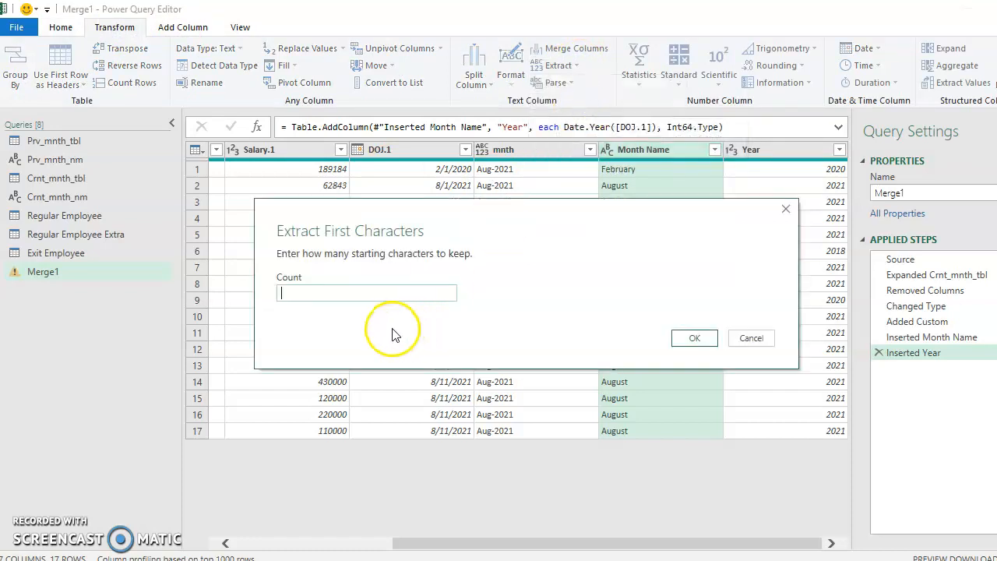
{"action": "left_click", "coordinate": [693, 338]}
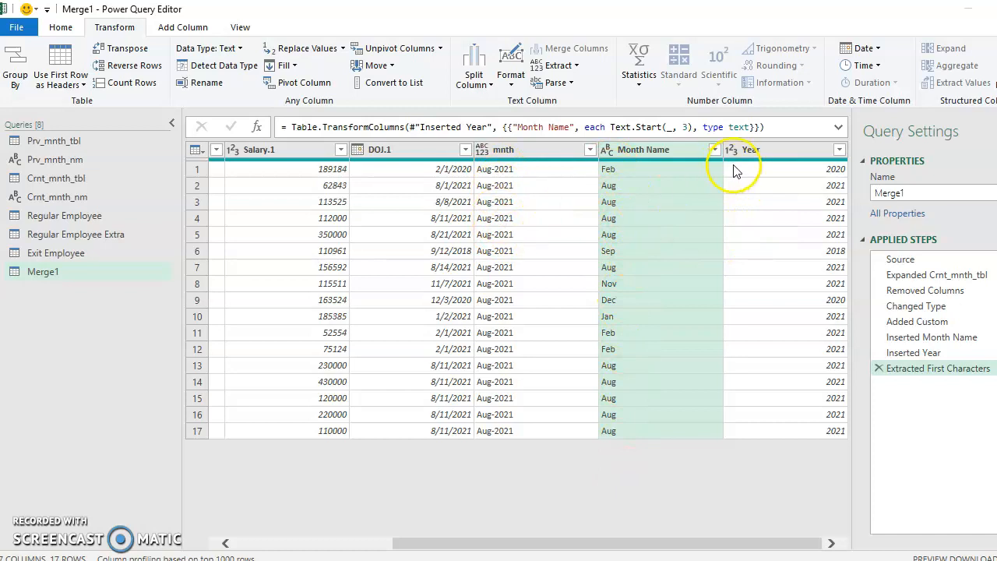
Merge the Month Name and Year columns with a custom "-" separator, keeping Merged as the new column name.
{"action": "left_click", "coordinate": [656, 152]}
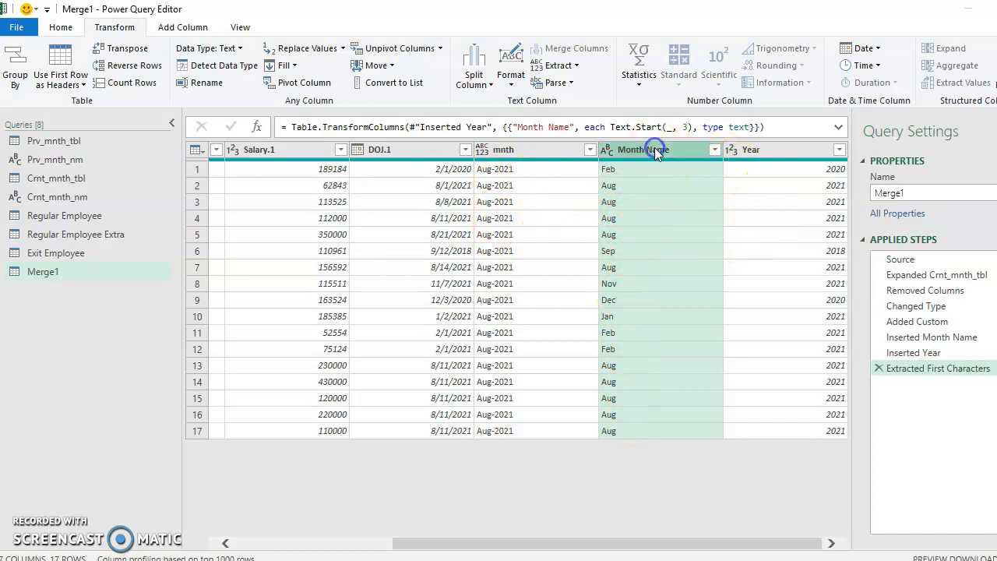
{"action": "left_click", "coordinate": [781, 152], "text": "ctrl"}
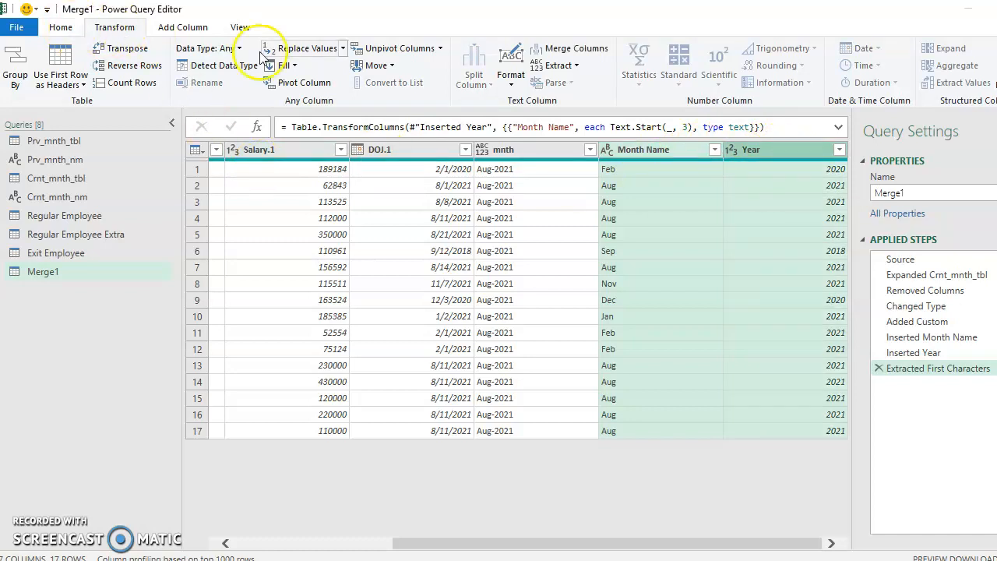
{"action": "left_click", "coordinate": [586, 52]}
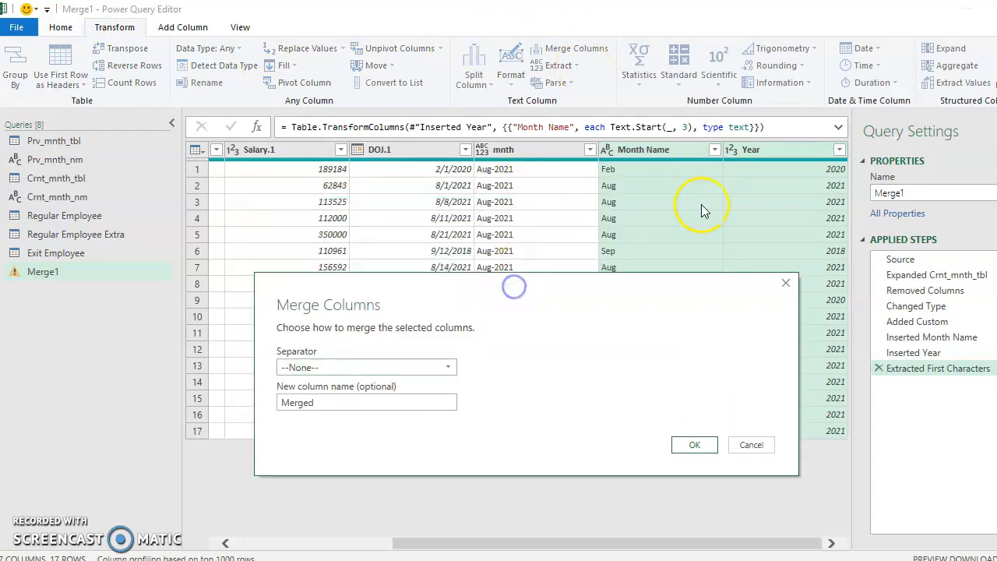
{"action": "left_click", "coordinate": [448, 366]}
{"action": "left_click", "coordinate": [320, 495]}
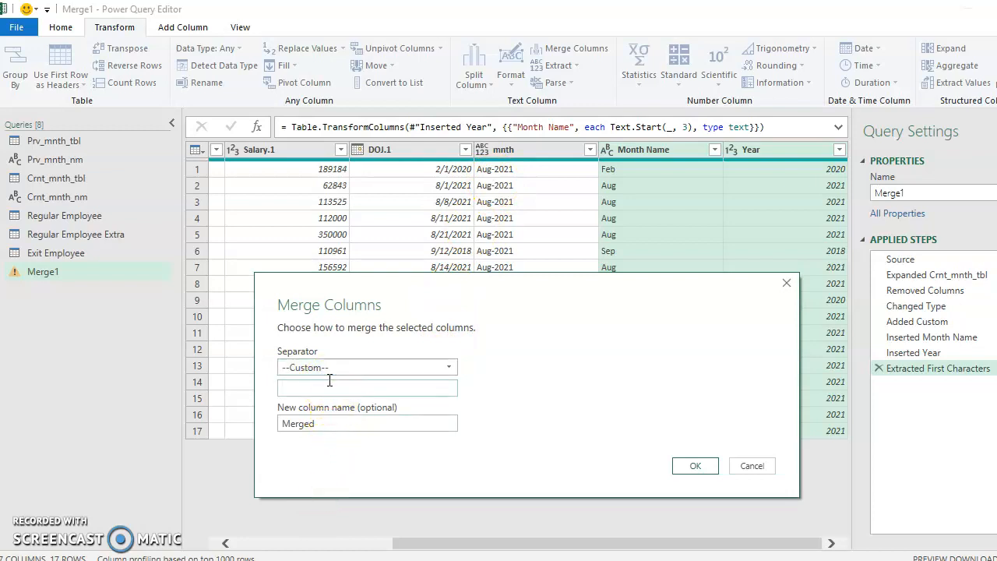
{"action": "type", "text": "-"}
{"action": "double_click", "coordinate": [327, 423]}
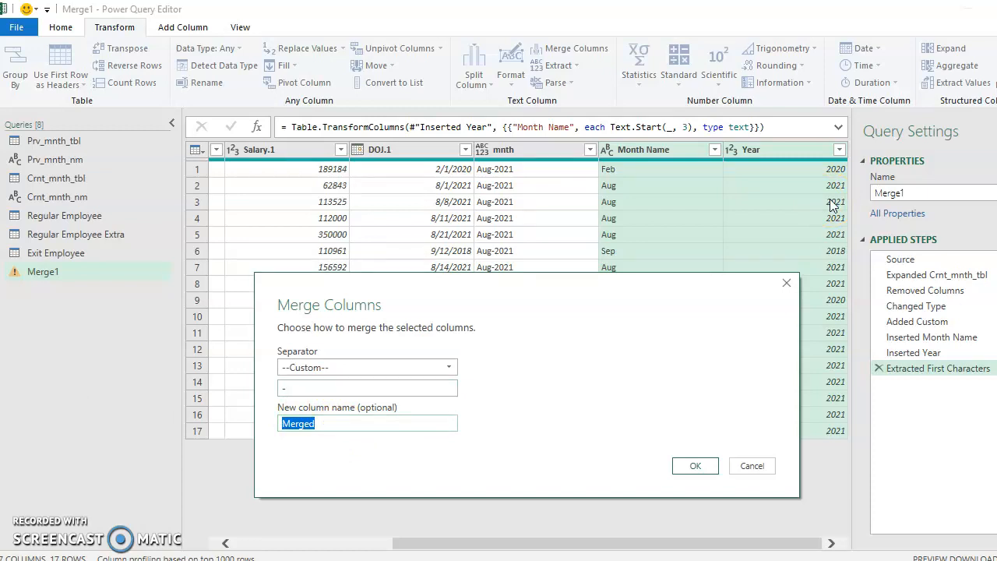
{"action": "left_click", "coordinate": [693, 468]}
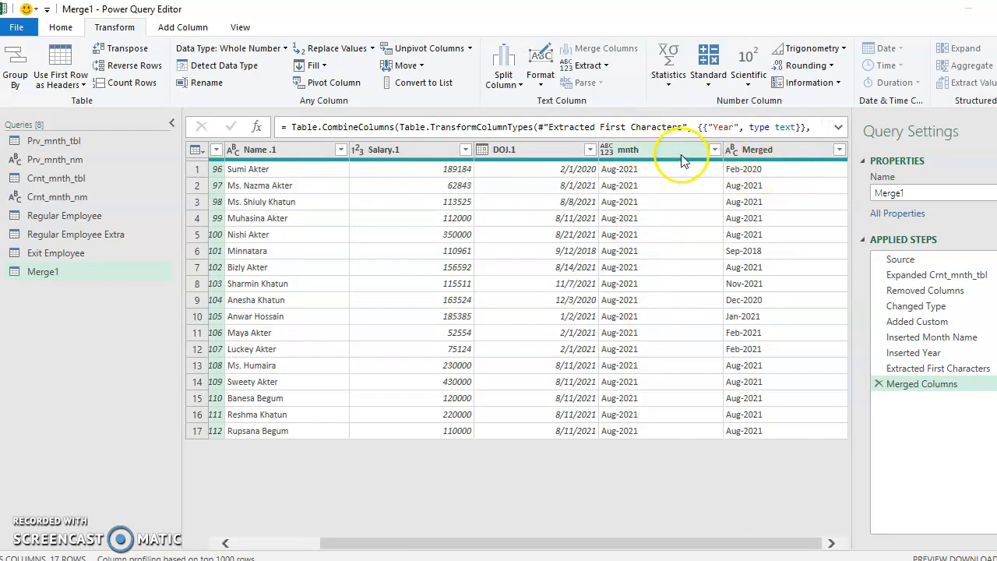
Change the data type of the mnth column to Text.
{"action": "left_click", "coordinate": [607, 150]}
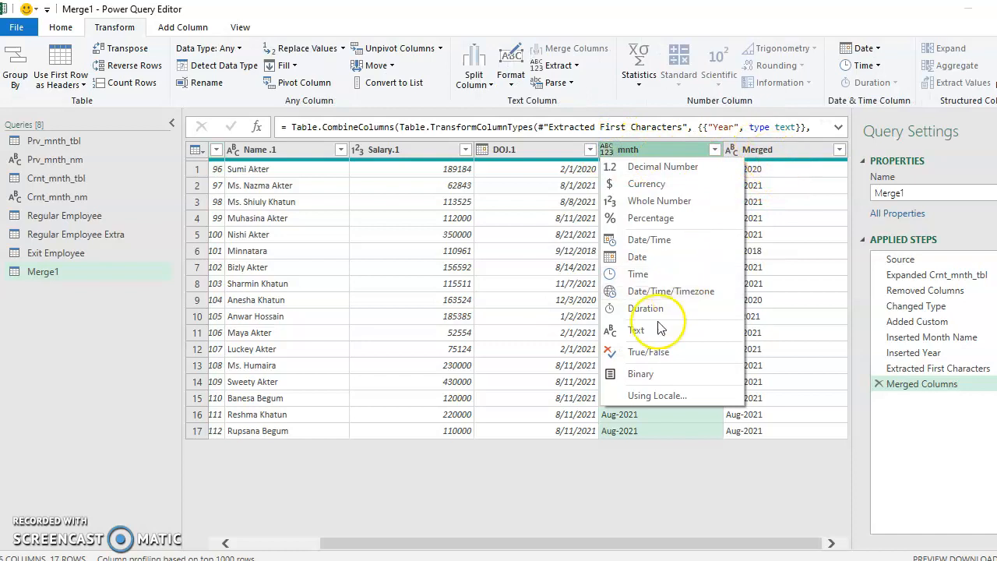
{"action": "left_click", "coordinate": [643, 331]}
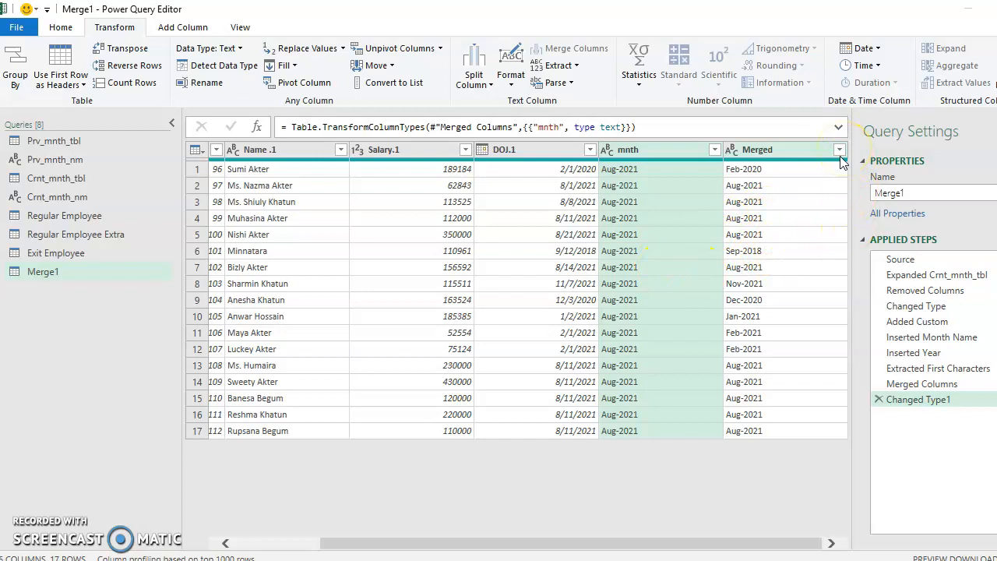
{"action": "mouse_move", "coordinate": [841, 163]}
Start a custom column named Remarks in the Merge1 query.
{"action": "left_click", "coordinate": [196, 27]}
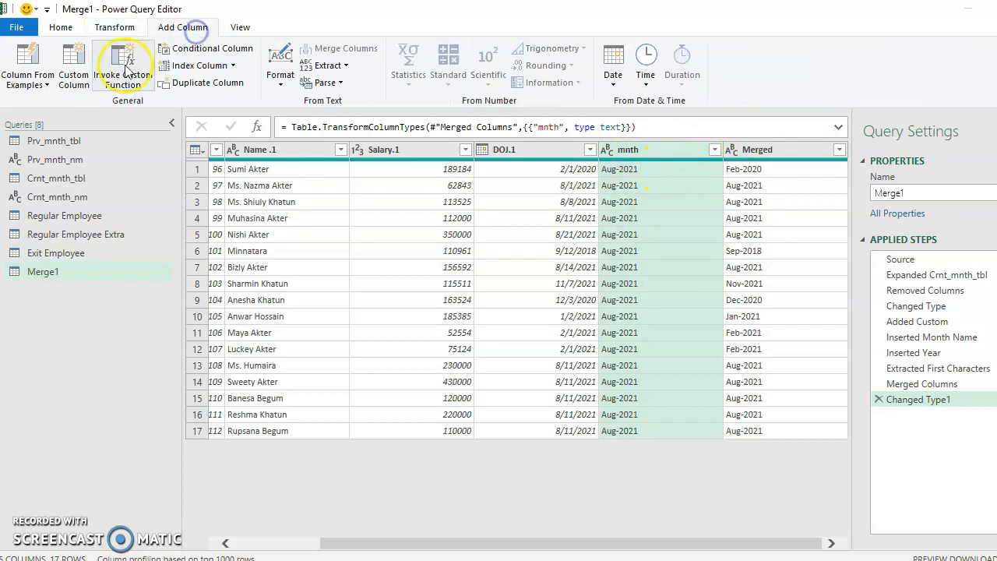
{"action": "left_click", "coordinate": [72, 58]}
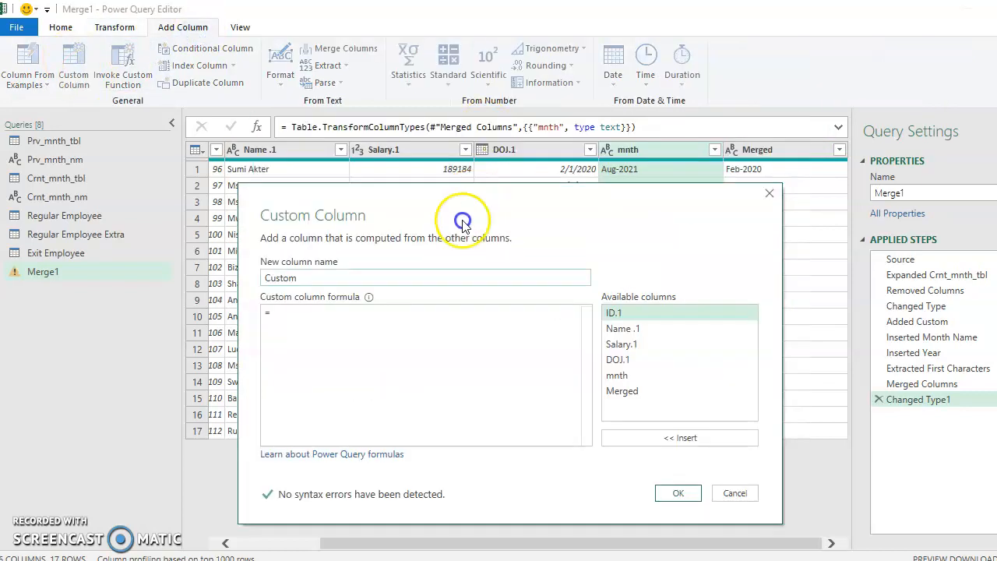
{"action": "double_click", "coordinate": [295, 348]}
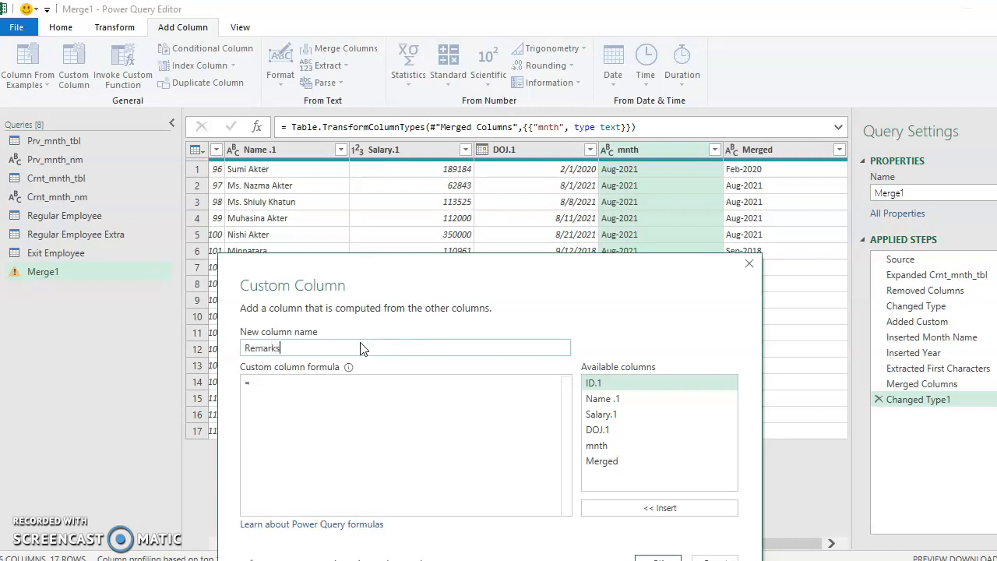
Add the Remarks column with the formula if [mnth]=[Merged] then "New Employee" else "Undefine Employee".
{"action": "left_click", "coordinate": [282, 383]}
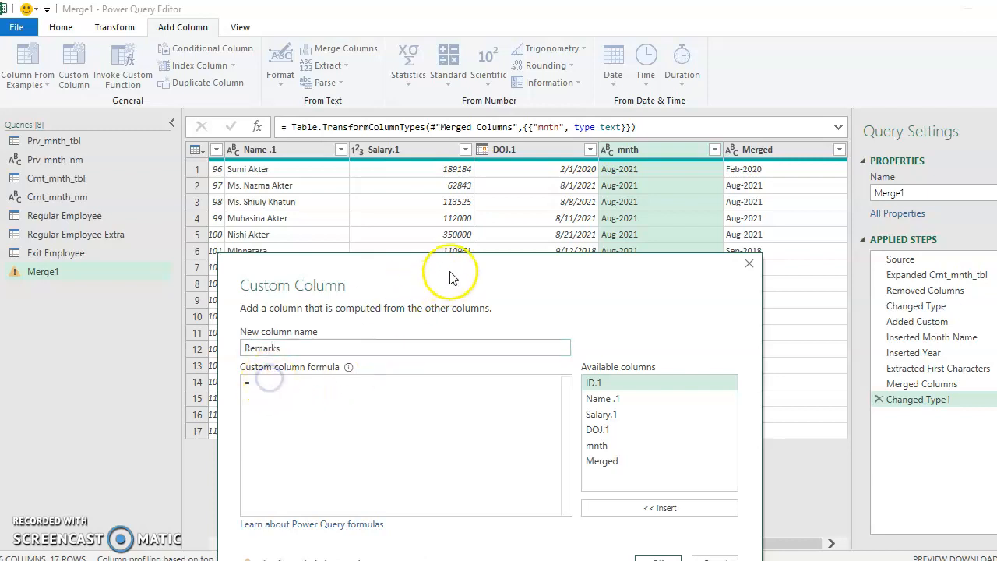
{"action": "type", "text": "if"}
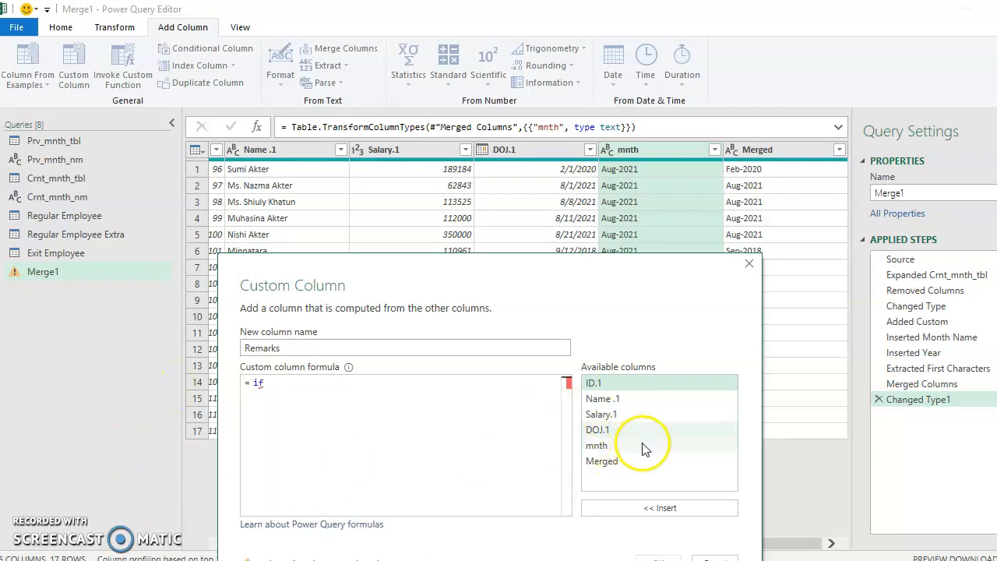
{"action": "double_click", "coordinate": [594, 446]}
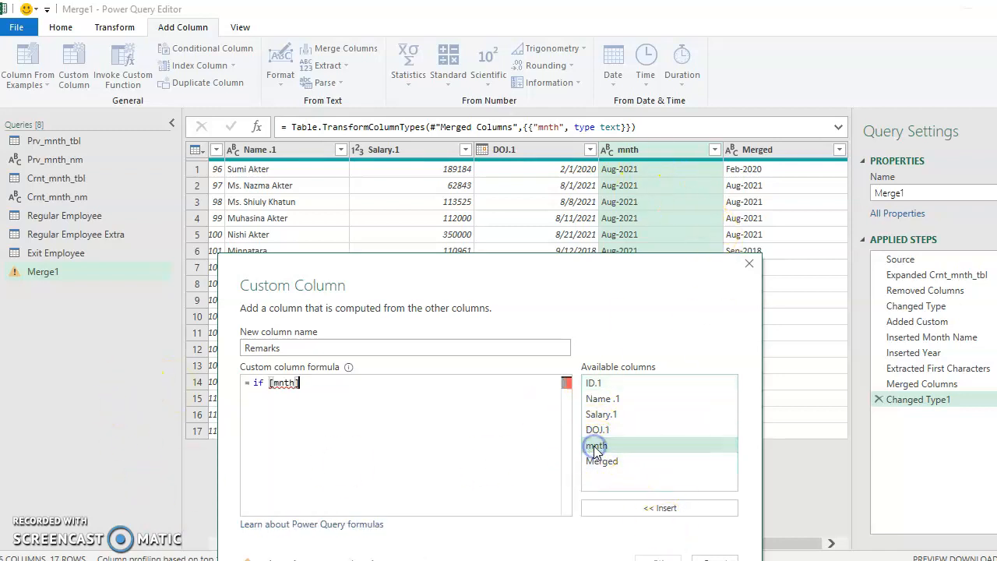
{"action": "type", "text": "="}
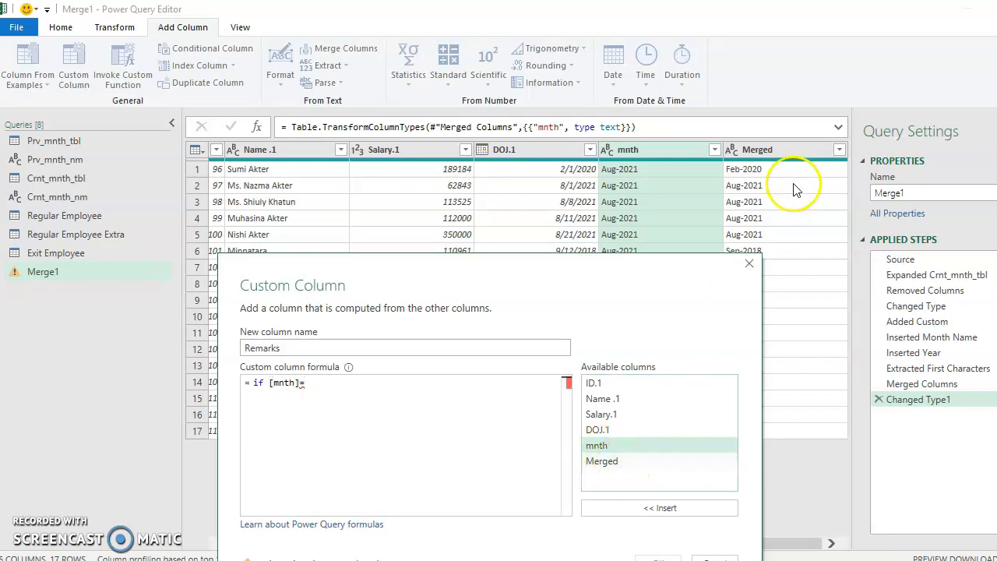
{"action": "double_click", "coordinate": [602, 465]}
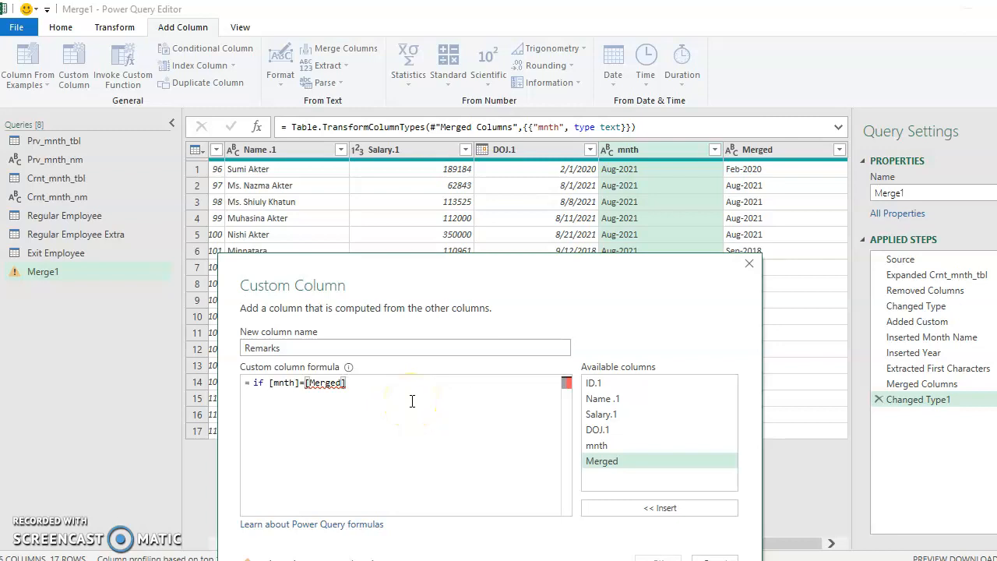
{"action": "type", "text": "then \"New Employee"}
{"action": "left_click", "coordinate": [467, 387]}
{"action": "type", "text": "else \"Undefine Emp"}
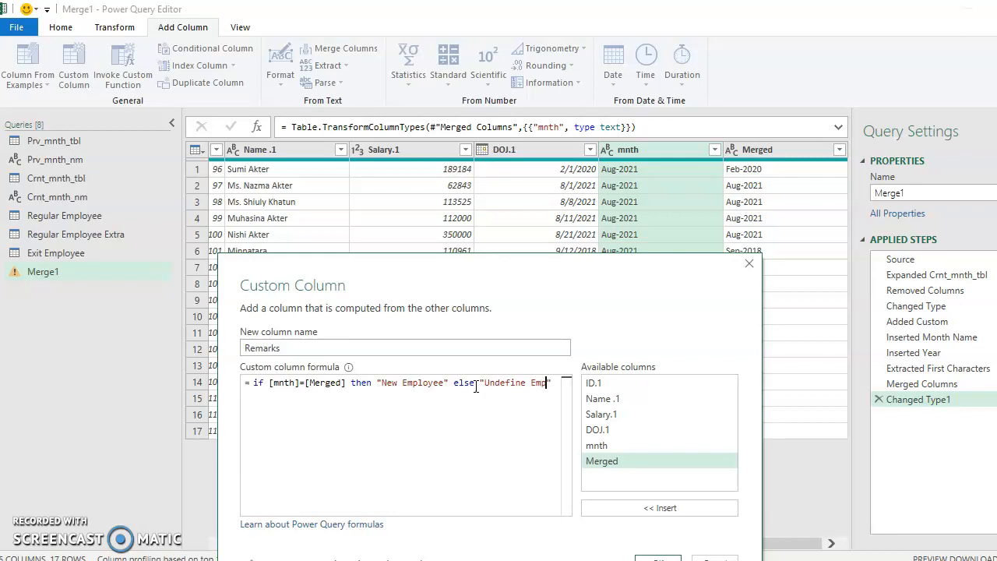
{"action": "type", "text": "loyee"}
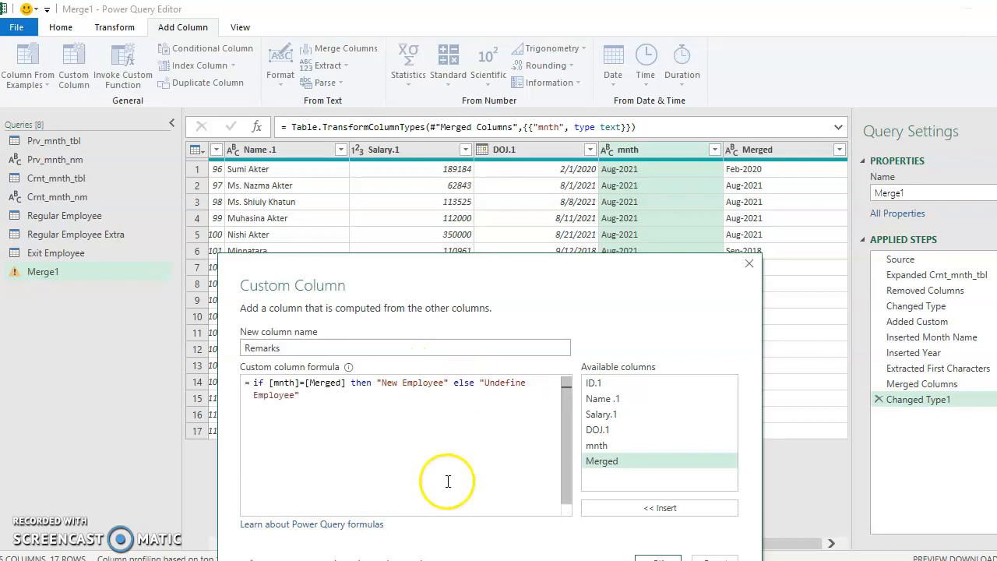
{"action": "left_click_drag", "start_coordinate": [516, 320], "coordinate": [521, 168]}
{"action": "left_click", "coordinate": [663, 407]}
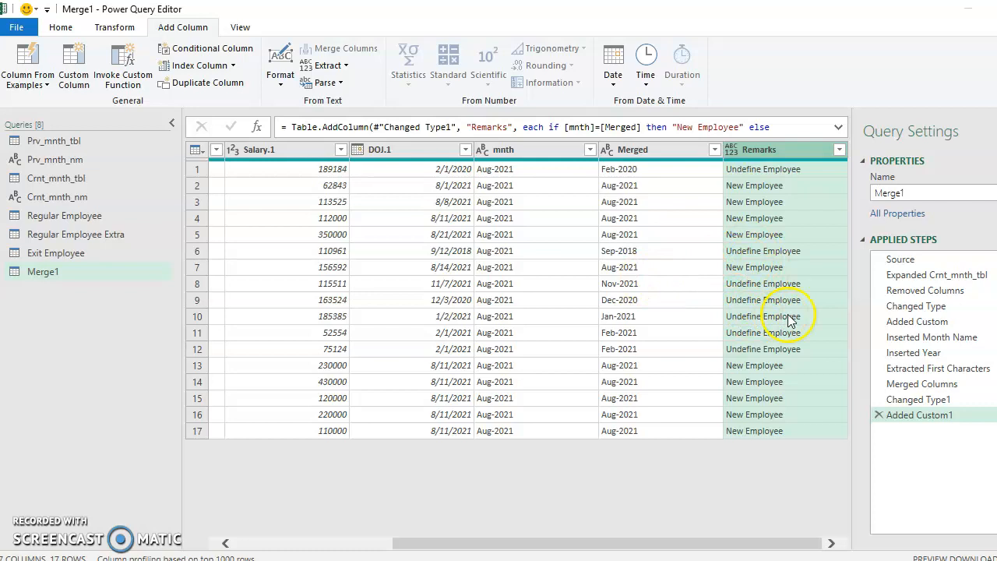
Rename the Salary.1 column as Amnt.
{"action": "left_click_drag", "start_coordinate": [500, 543], "coordinate": [340, 543]}
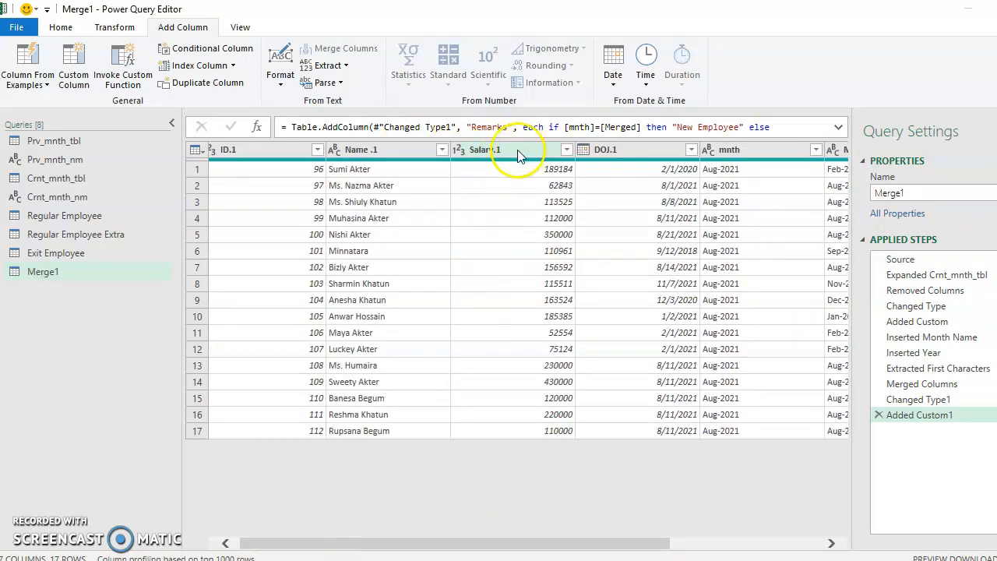
{"action": "left_click", "coordinate": [510, 149]}
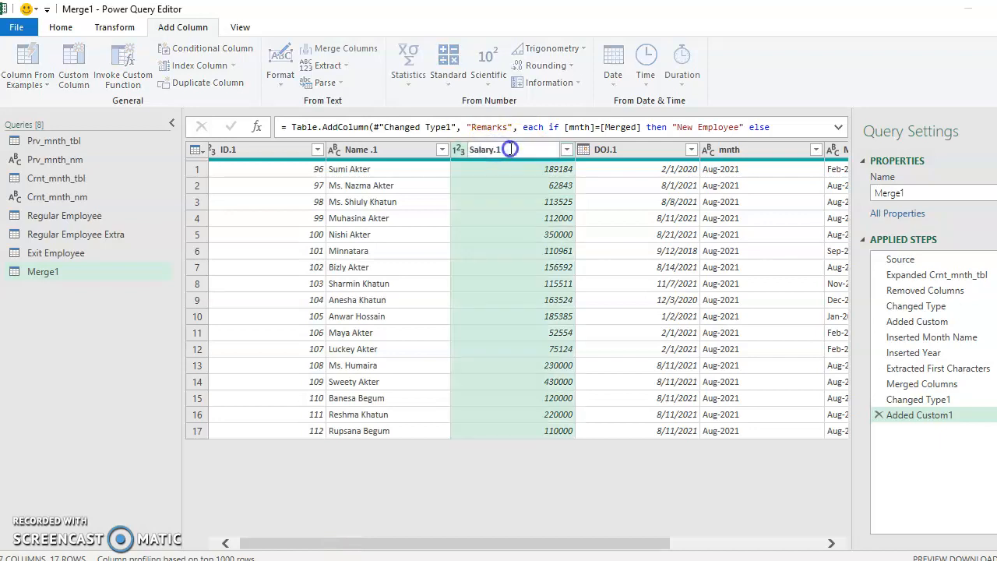
{"action": "double_click", "coordinate": [504, 149]}
{"action": "type", "text": "Amnt"}
{"action": "left_click", "coordinate": [615, 211]}
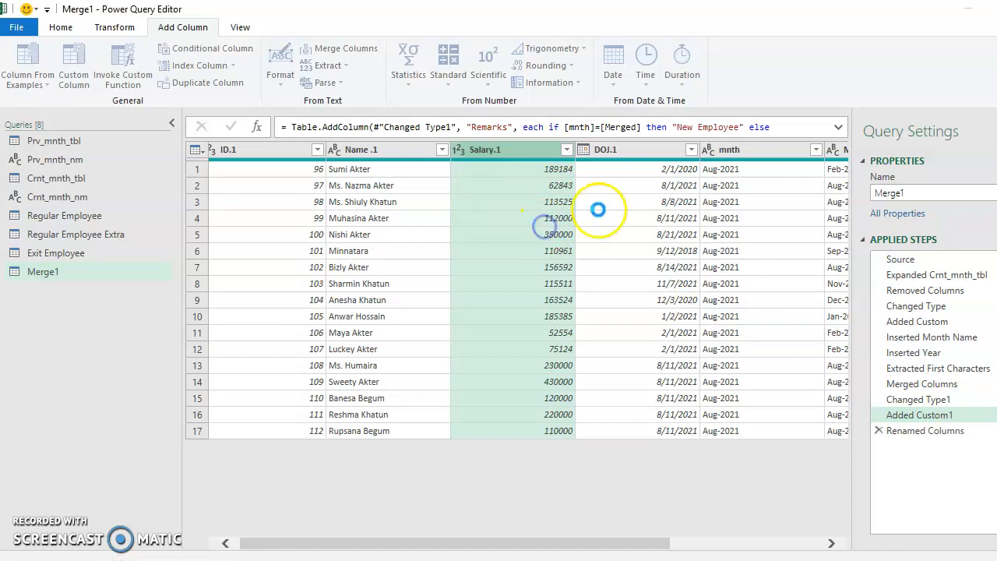
Remove the DOJ.1, mnth and Merged columns from the query.
{"action": "left_click", "coordinate": [637, 152]}
{"action": "left_click_drag", "start_coordinate": [368, 542], "coordinate": [584, 537]}
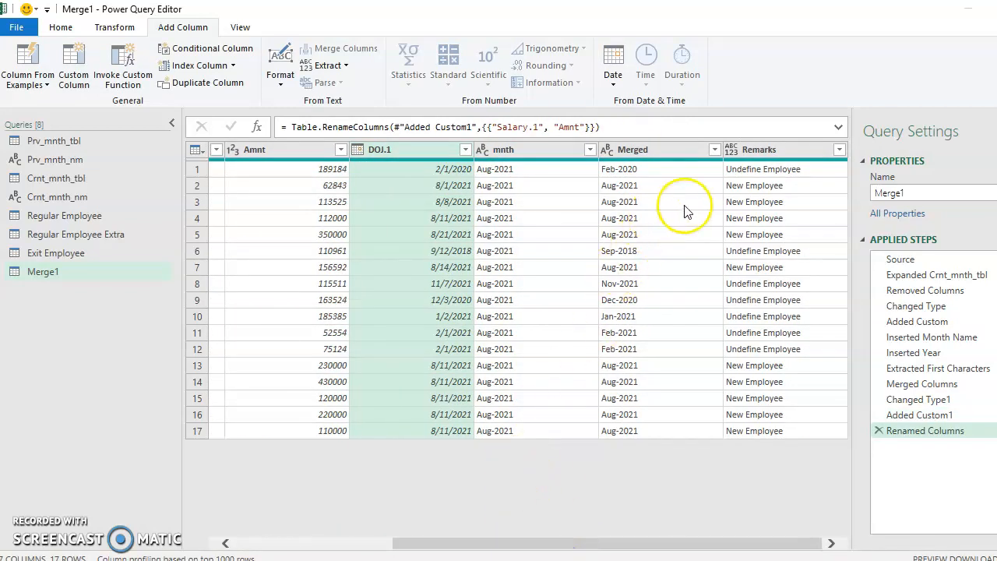
{"action": "left_click", "coordinate": [663, 150], "text": "shift"}
{"action": "right_click", "coordinate": [662, 148]}
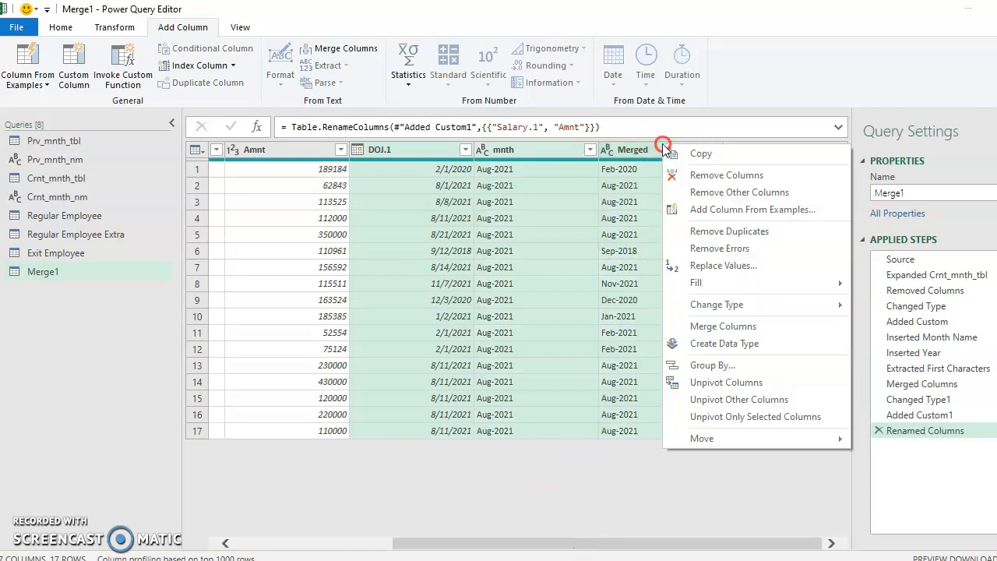
{"action": "left_click", "coordinate": [707, 175]}
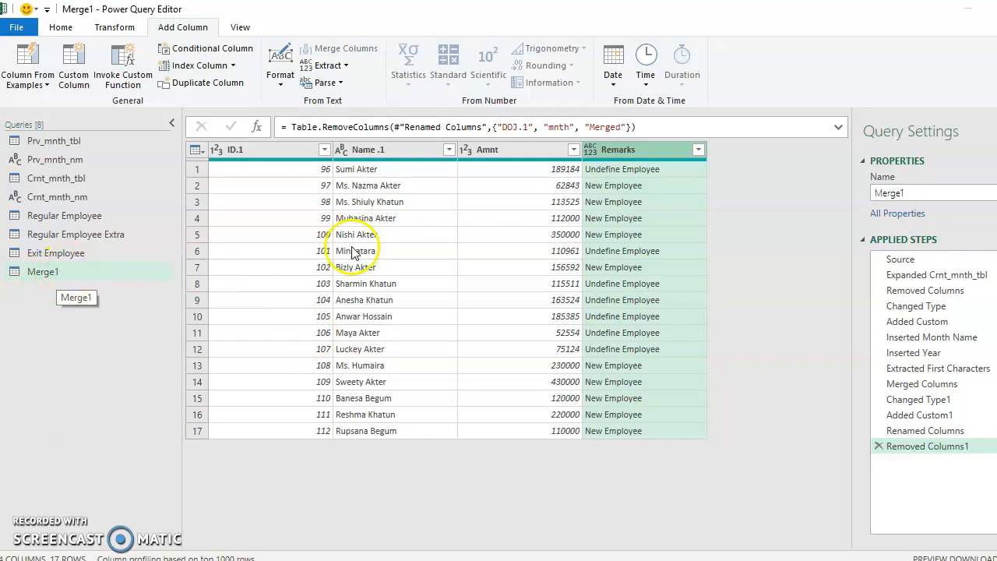
Rename the Merge1 query as New Employee and duplicate it.
{"action": "double_click", "coordinate": [917, 195]}
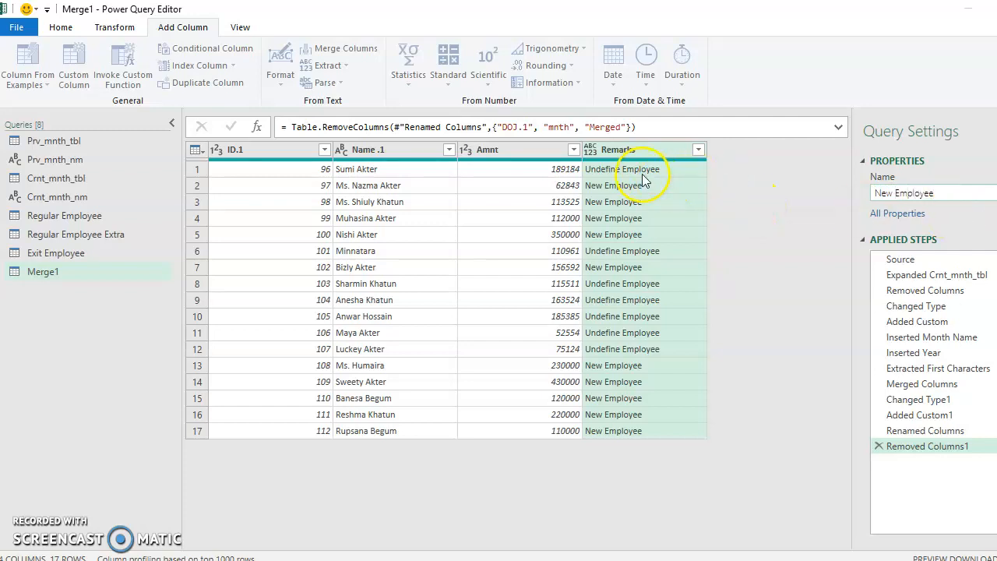
{"action": "key", "text": "Return"}
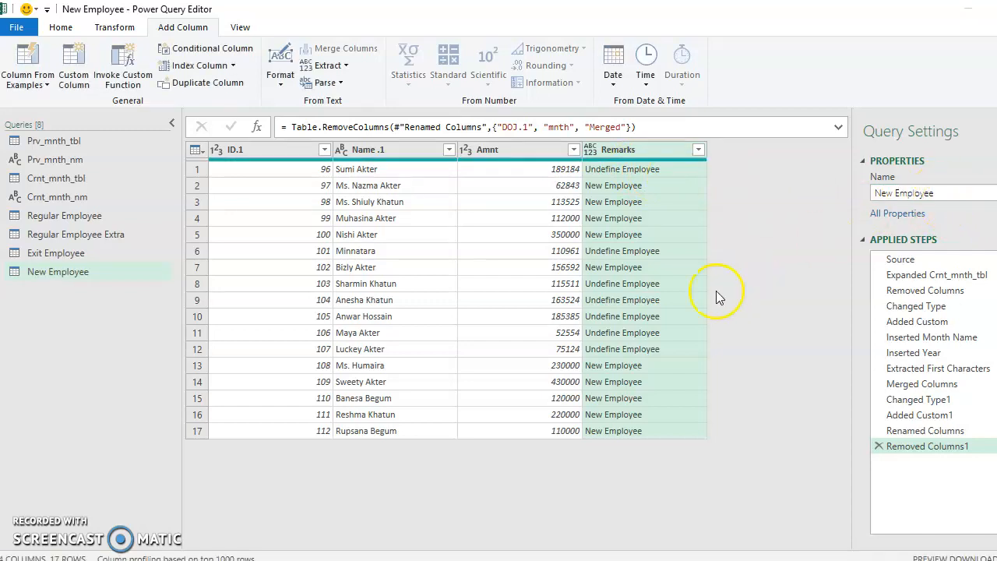
{"action": "right_click", "coordinate": [62, 274]}
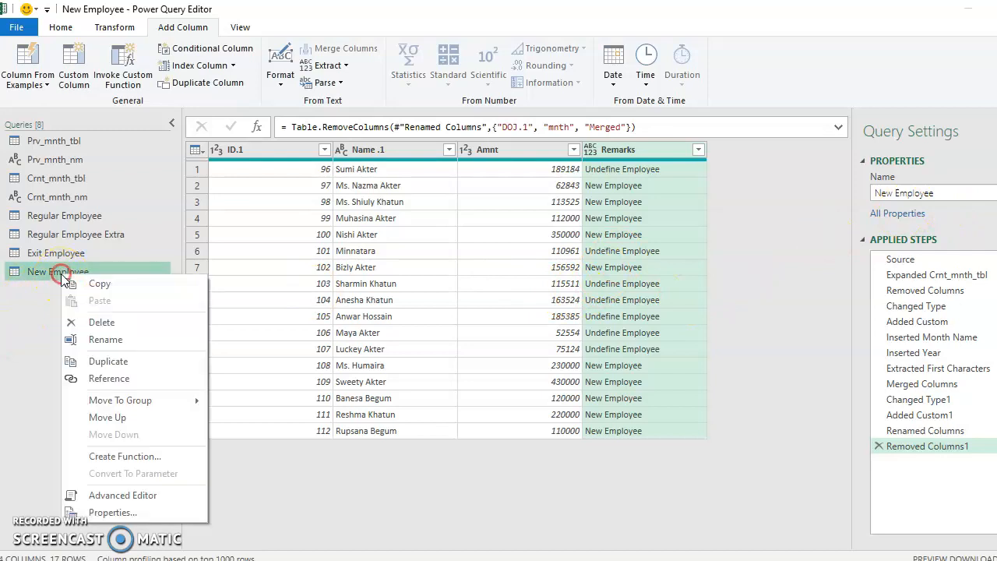
{"action": "left_click", "coordinate": [108, 360]}
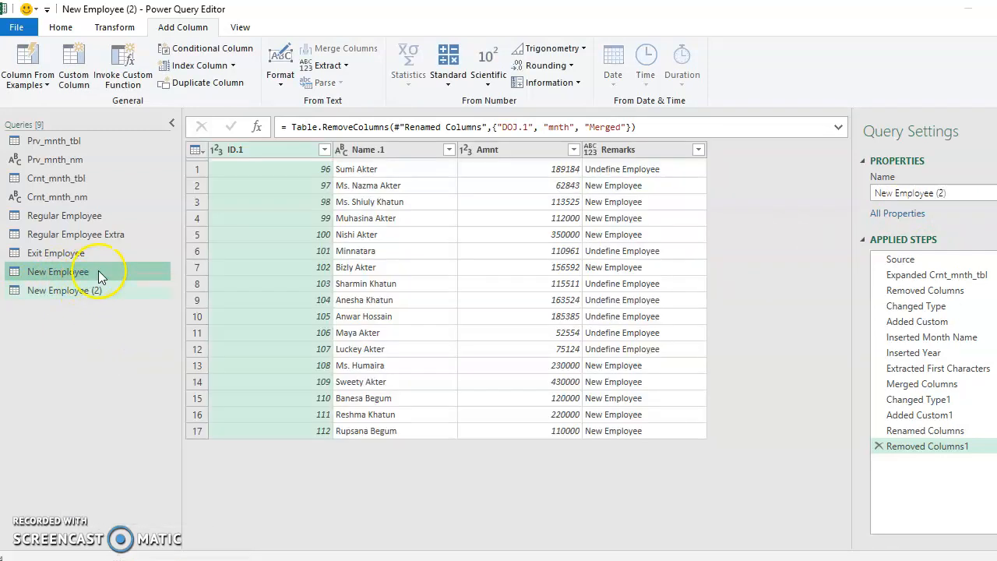
In the original New Employee query, filter Remarks to only New Employee and change that column's data type to Text.
{"action": "left_click", "coordinate": [91, 273]}
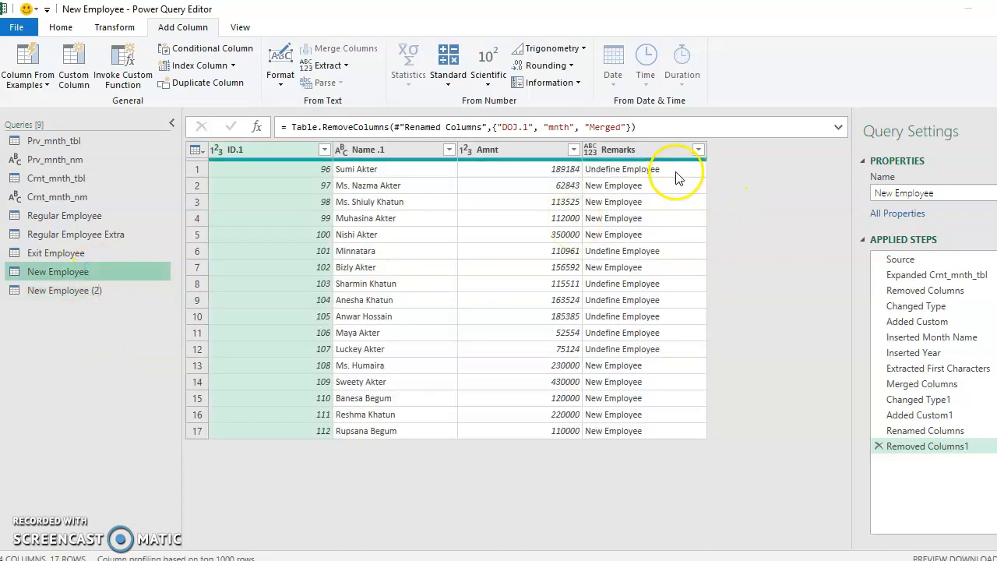
{"action": "left_click", "coordinate": [698, 150]}
{"action": "left_click", "coordinate": [478, 312]}
{"action": "left_click", "coordinate": [478, 329]}
{"action": "left_click", "coordinate": [611, 401]}
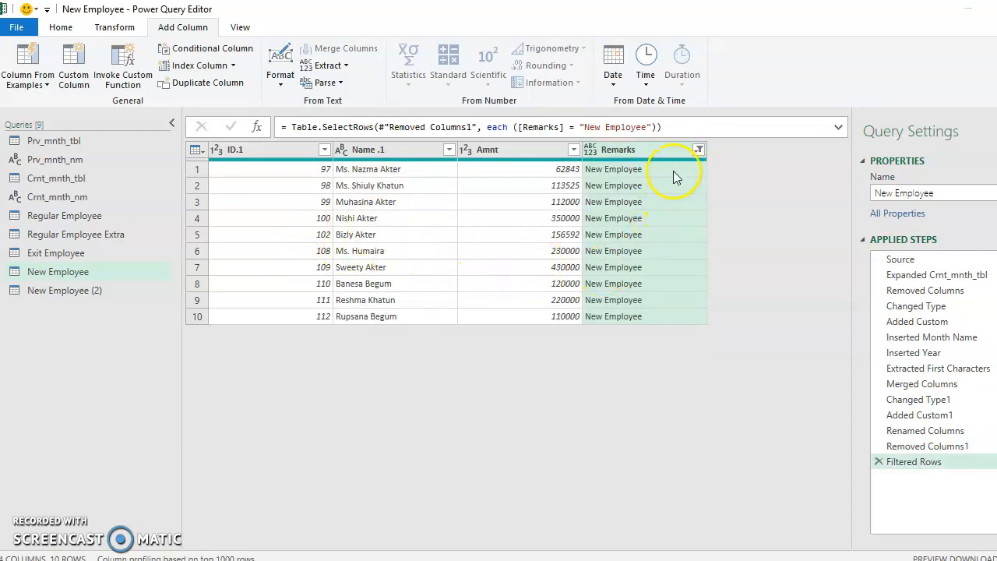
{"action": "left_click", "coordinate": [591, 149]}
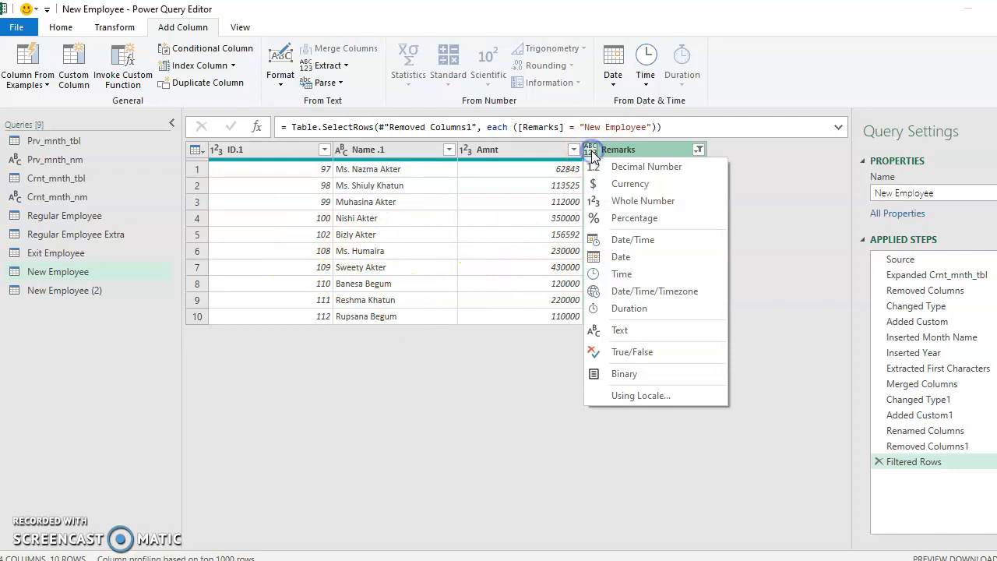
{"action": "left_click", "coordinate": [655, 331]}
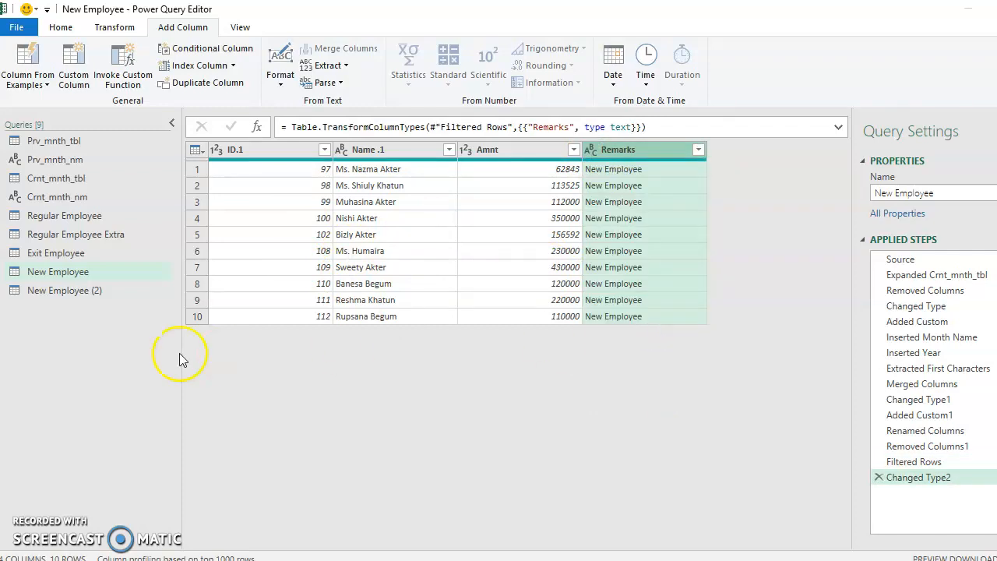
Rename the duplicated New Employee query as Undefine Employee.
{"action": "left_click", "coordinate": [67, 291]}
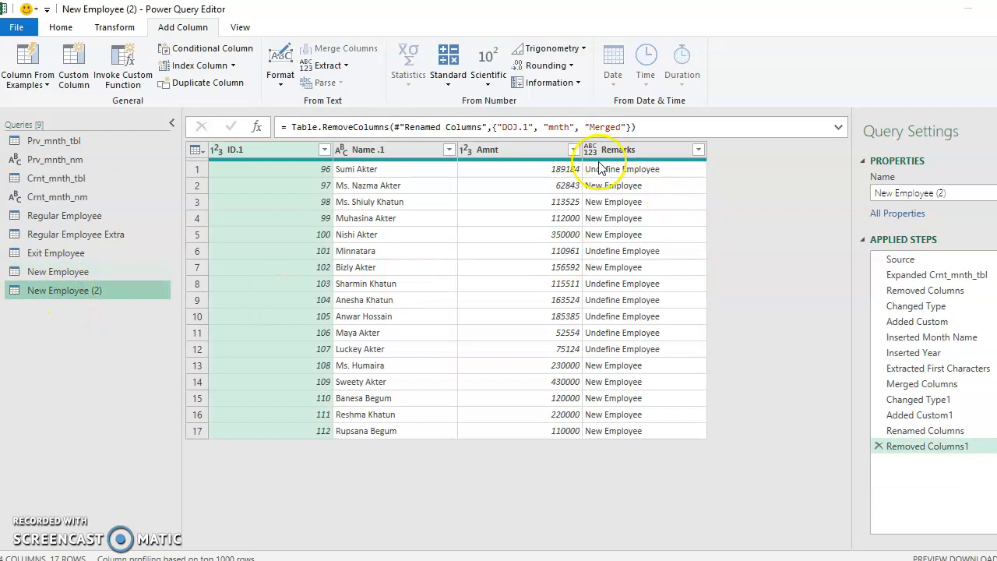
{"action": "left_click_drag", "start_coordinate": [962, 194], "coordinate": [888, 193]}
{"action": "type", "text": "Undefine"}
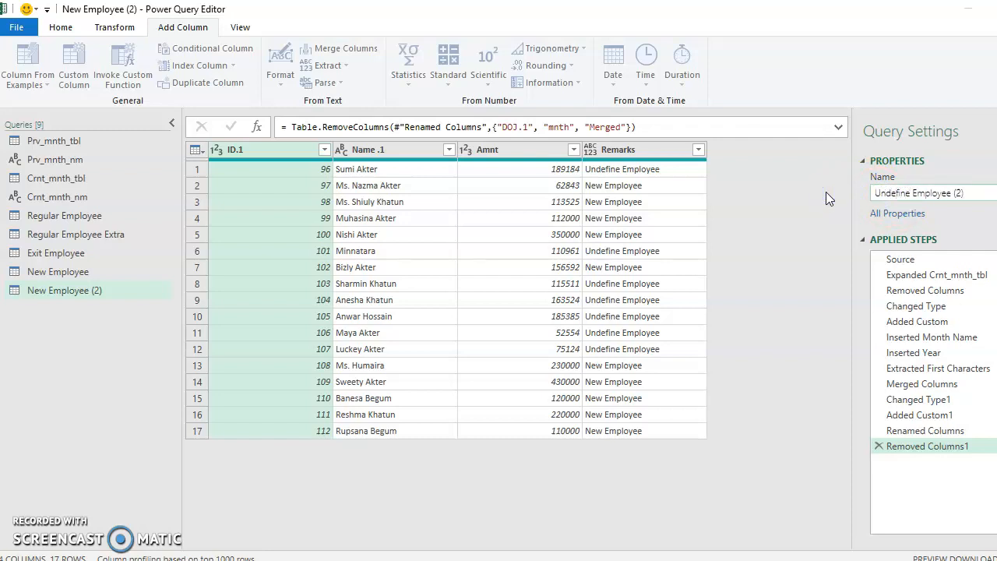
{"action": "key", "text": "End"}
{"action": "key", "text": "BackSpace"}
{"action": "key", "text": "BackSpace"}
{"action": "key", "text": "BackSpace"}
{"action": "key", "text": "BackSpace"}
{"action": "key", "text": "Return"}
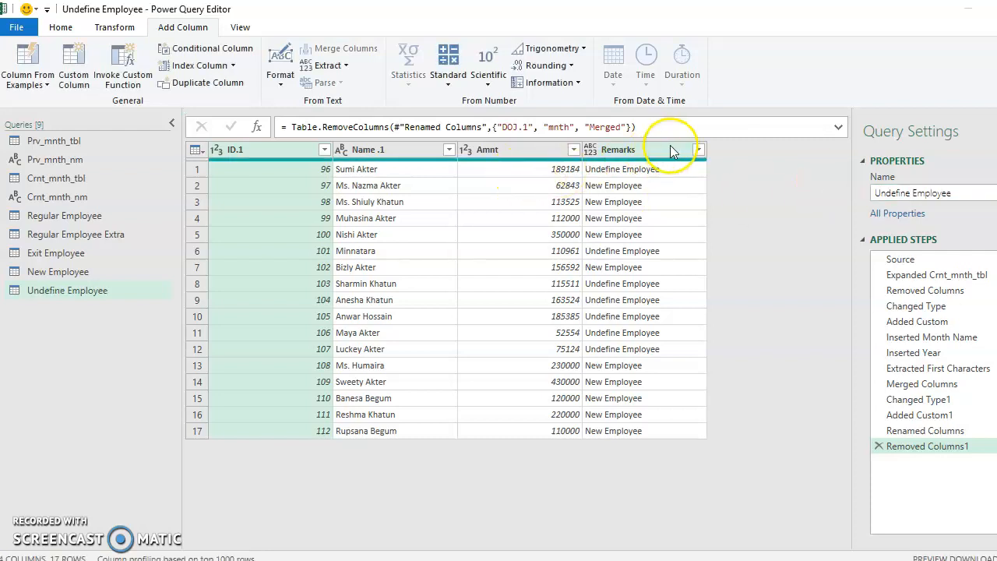
Filter the Undefine Employee query's Remarks column to only Undefine Employee and change that column's data type to Text.
{"action": "left_click", "coordinate": [699, 151]}
{"action": "left_click", "coordinate": [501, 313]}
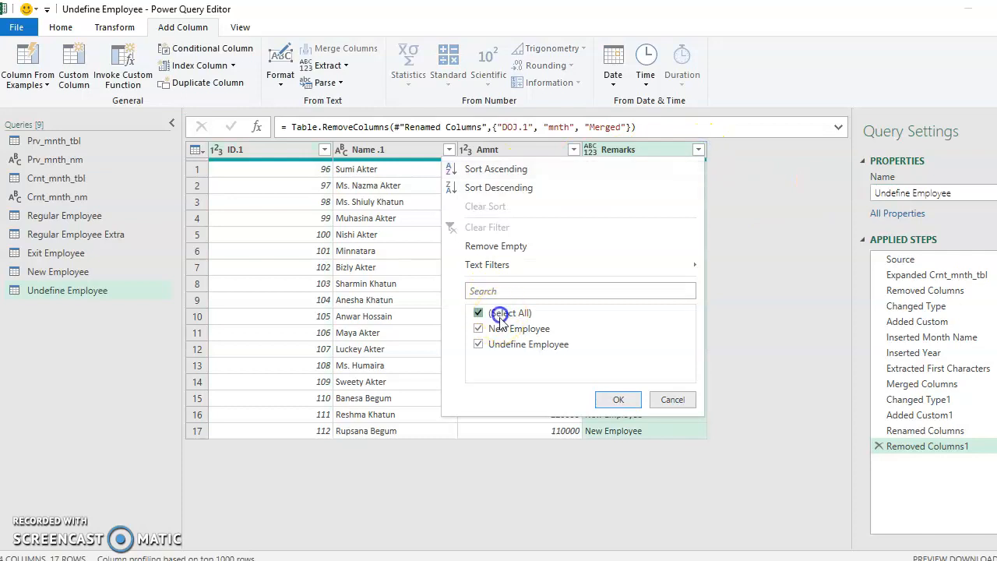
{"action": "left_click", "coordinate": [483, 344]}
{"action": "left_click", "coordinate": [612, 402]}
{"action": "left_click", "coordinate": [590, 149]}
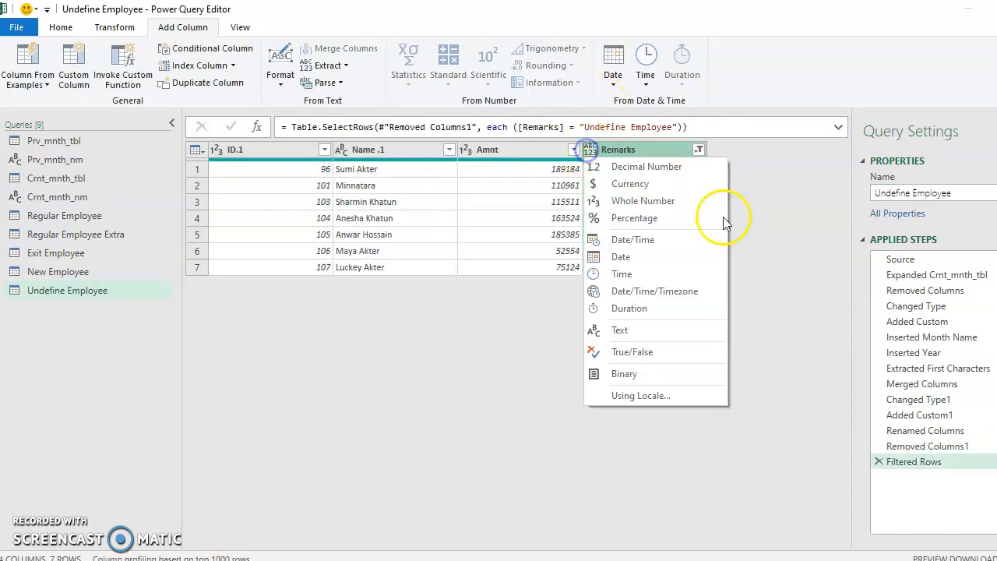
{"action": "left_click", "coordinate": [653, 329]}
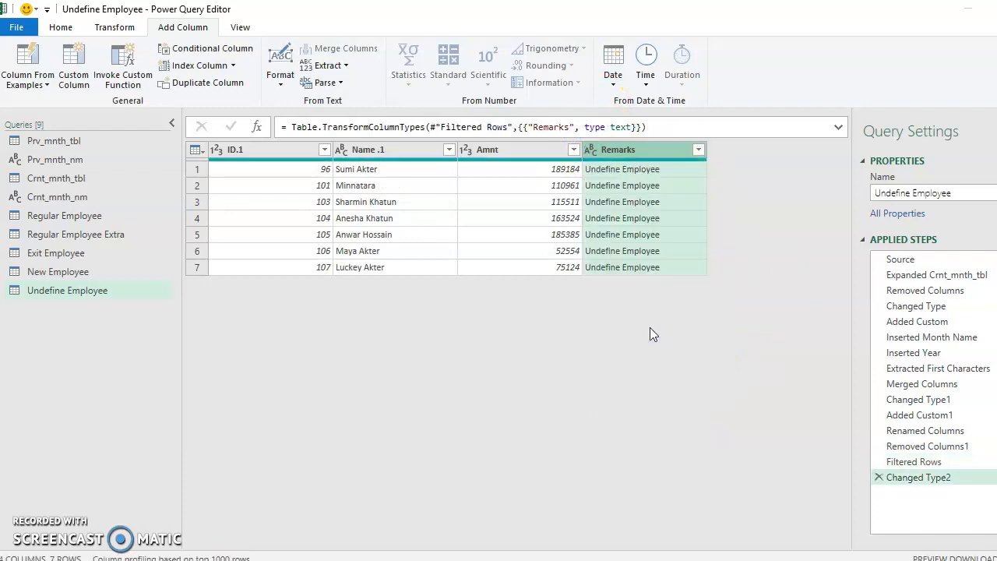
Review the rows of the Regular Employee, Regular Employee Extra, Exit Employee and New Employee queries.
{"action": "left_click", "coordinate": [78, 216]}
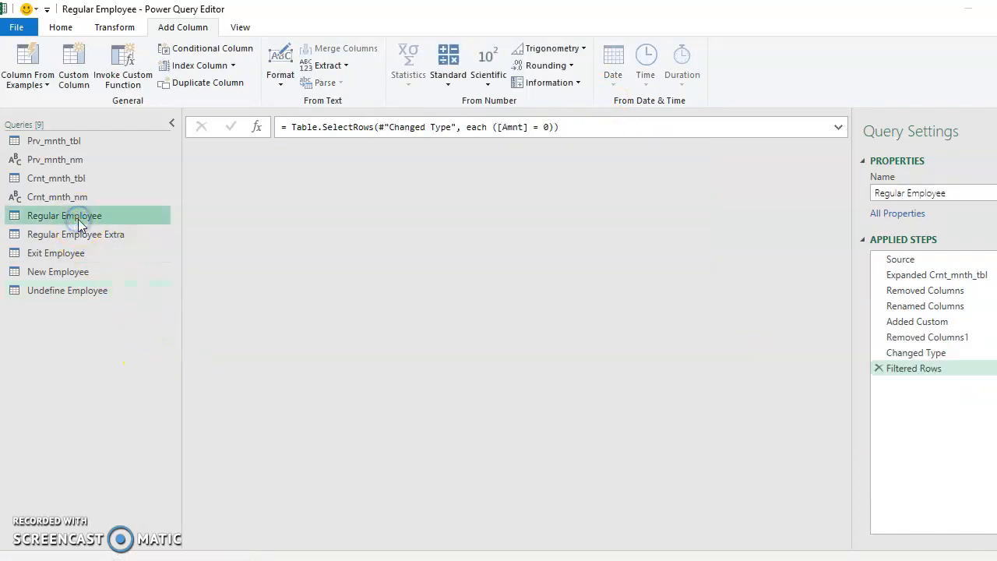
{"action": "left_click", "coordinate": [84, 234]}
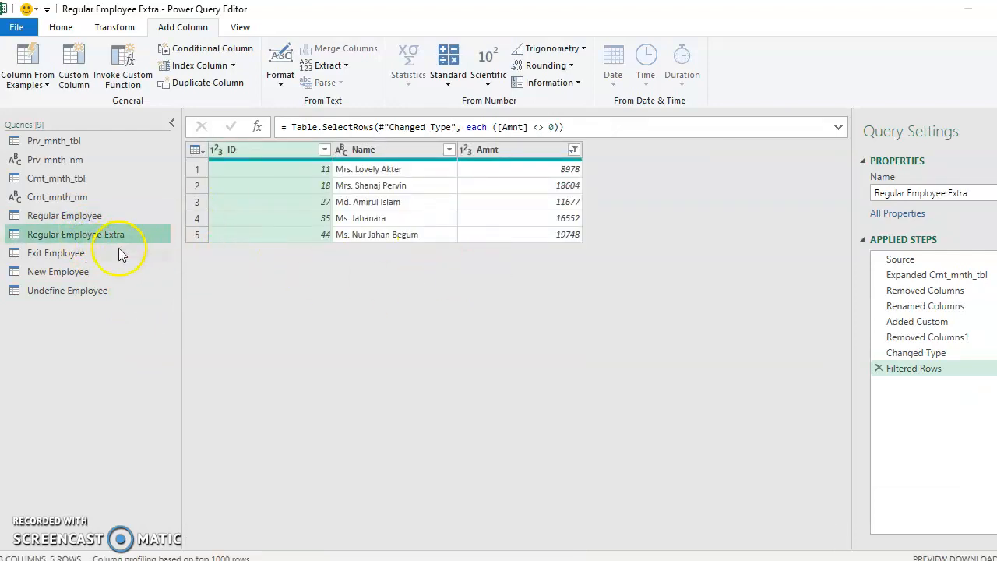
{"action": "left_click", "coordinate": [81, 253]}
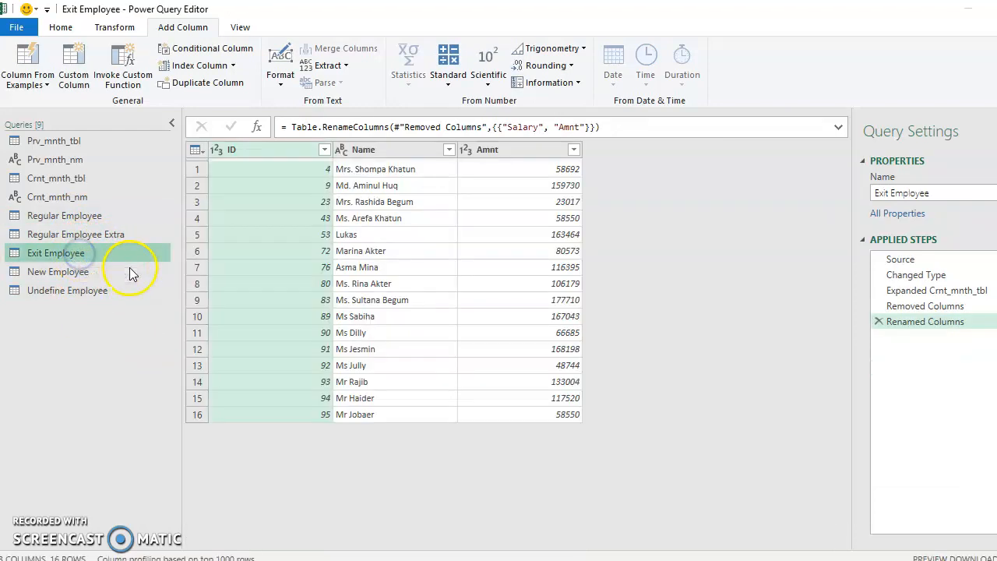
{"action": "left_click", "coordinate": [57, 270]}
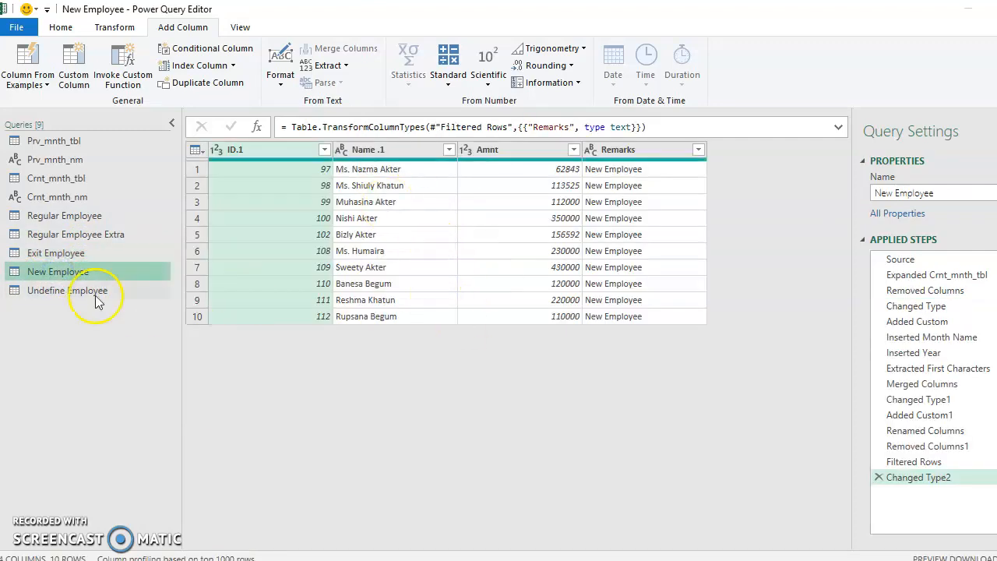
In the Undefine Employee query, rename the ID.1 column to ID and the Name .1 column to Name.
{"action": "left_click", "coordinate": [81, 290]}
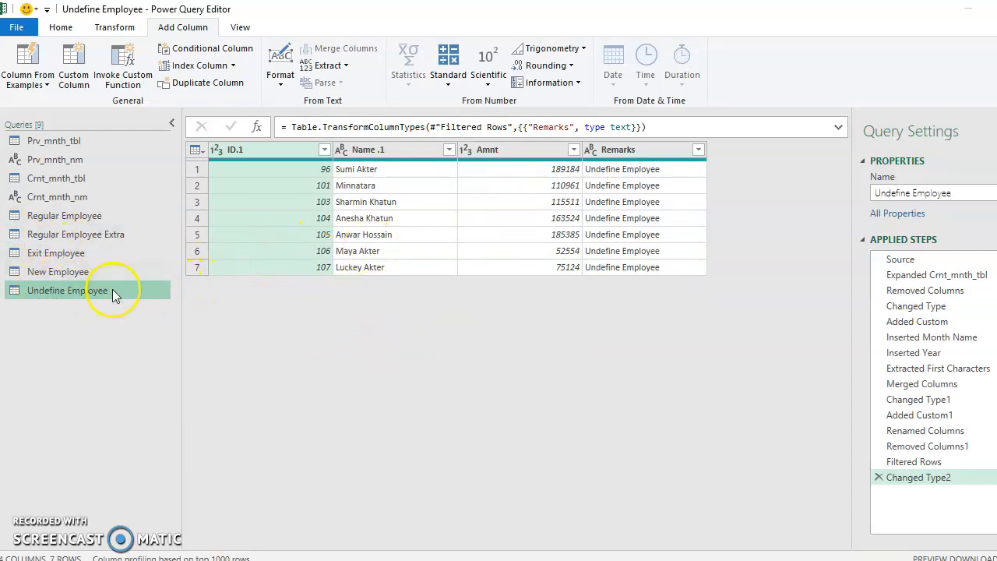
{"action": "left_click", "coordinate": [76, 216]}
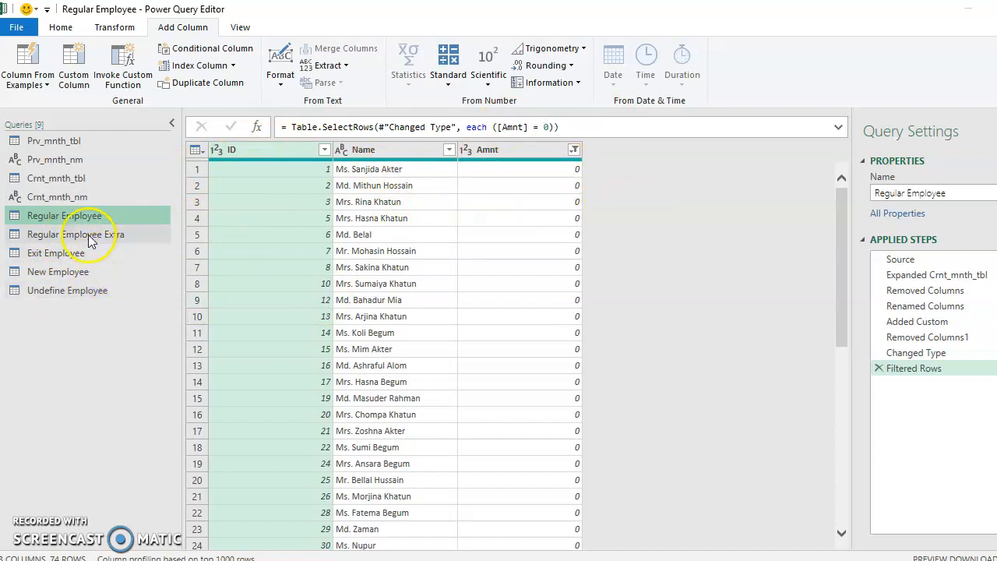
{"action": "left_click", "coordinate": [76, 288]}
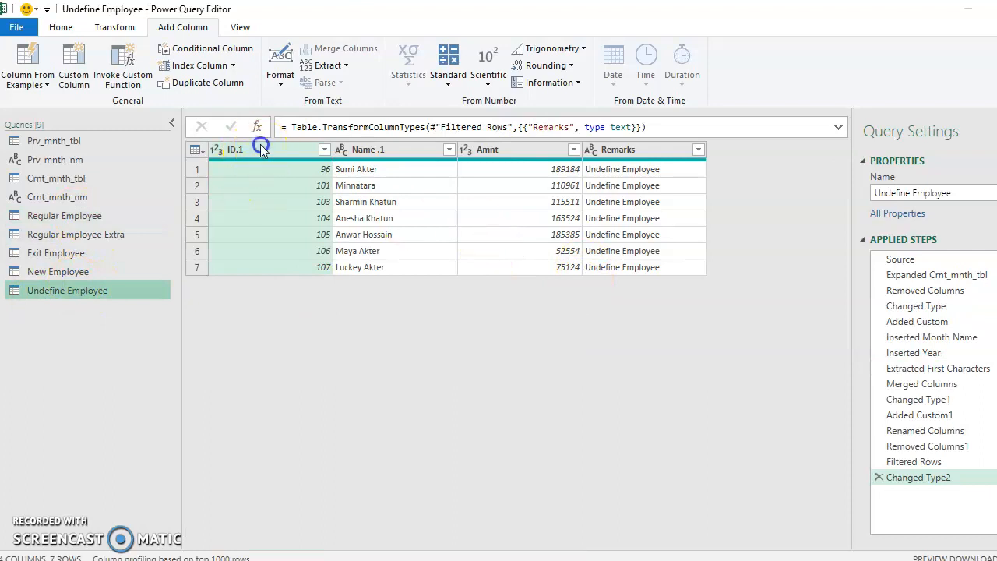
{"action": "double_click", "coordinate": [261, 149]}
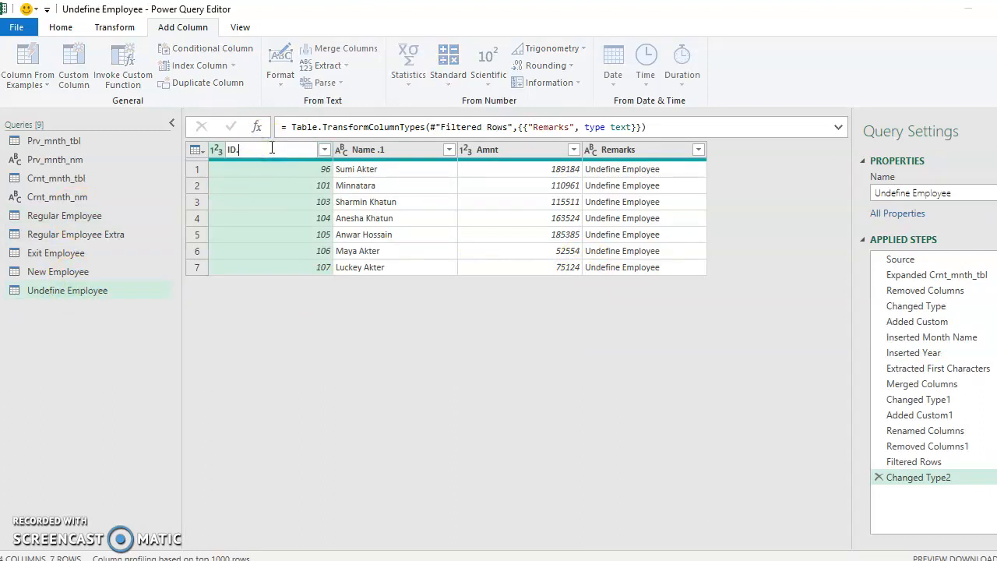
{"action": "left_click", "coordinate": [410, 150]}
{"action": "double_click", "coordinate": [412, 150]}
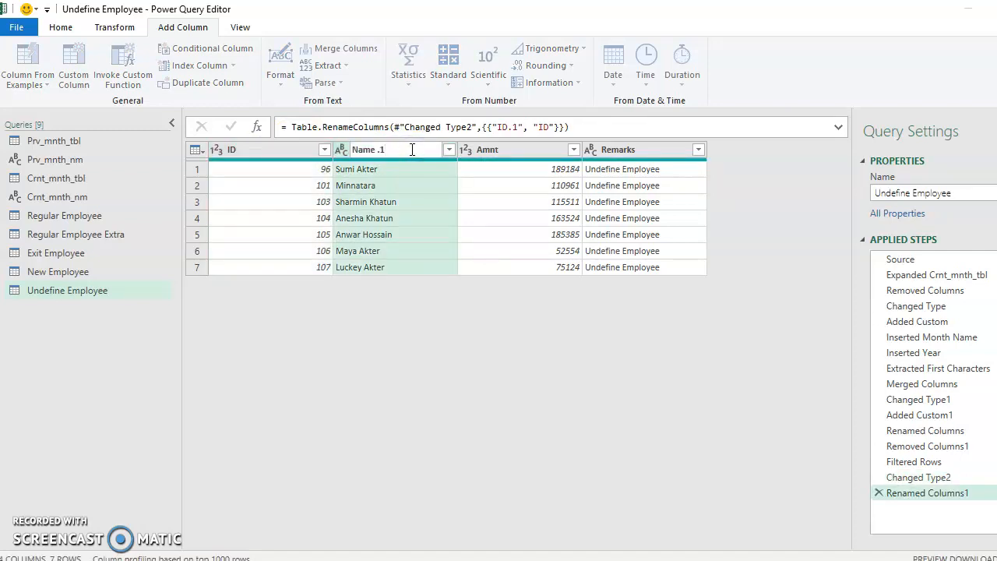
{"action": "left_click", "coordinate": [525, 149]}
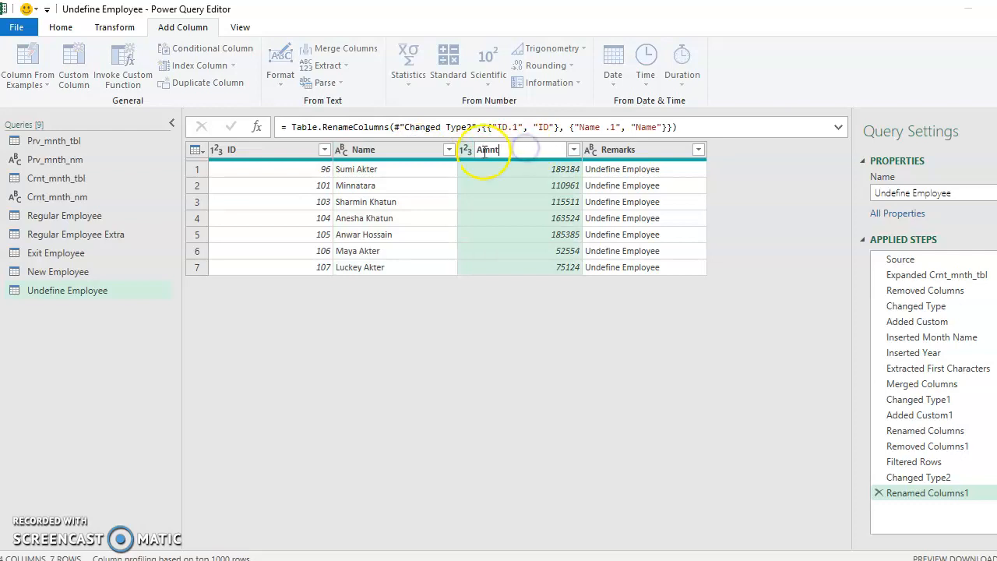
{"action": "double_click", "coordinate": [659, 151]}
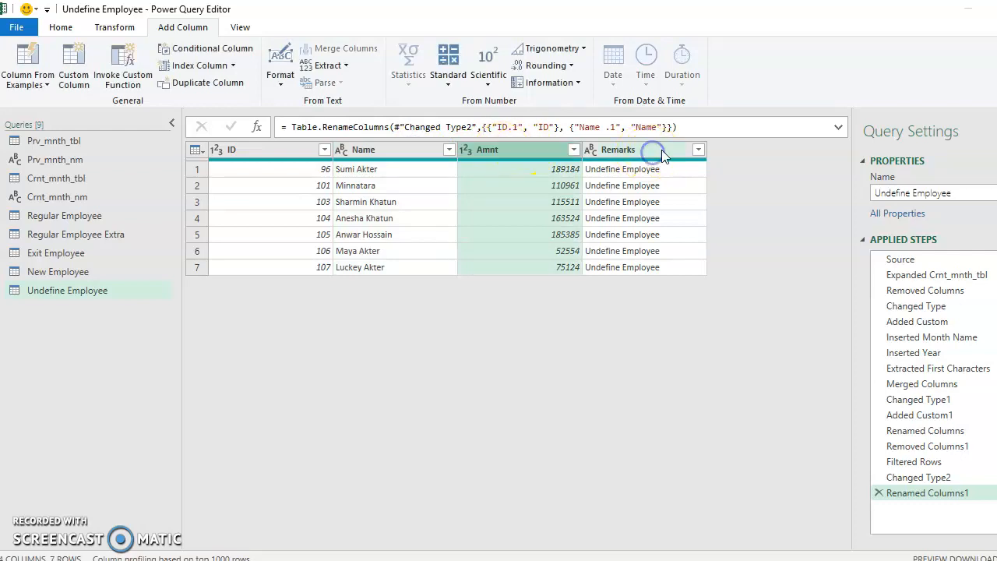
{"action": "left_click", "coordinate": [662, 150]}
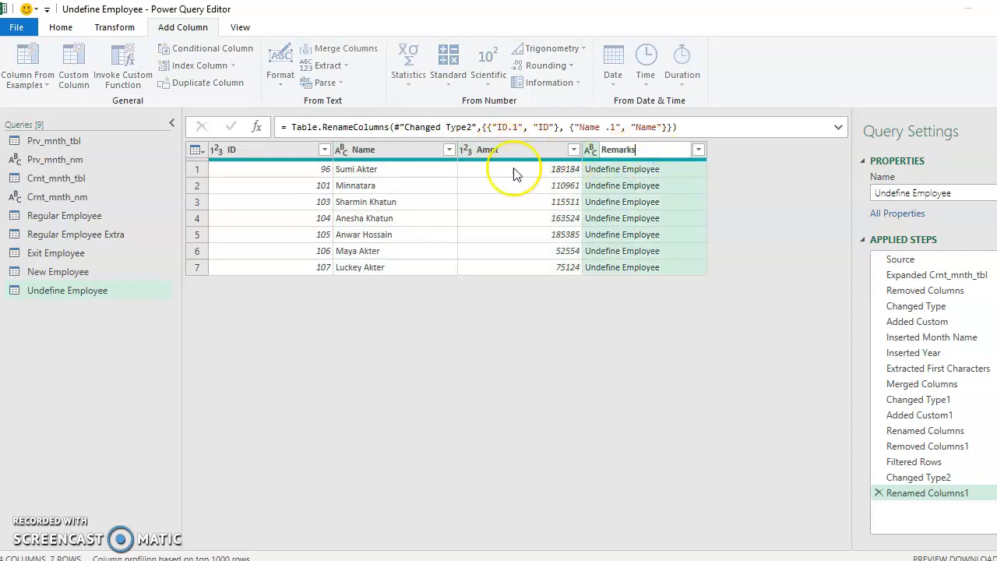
{"action": "left_click", "coordinate": [597, 350]}
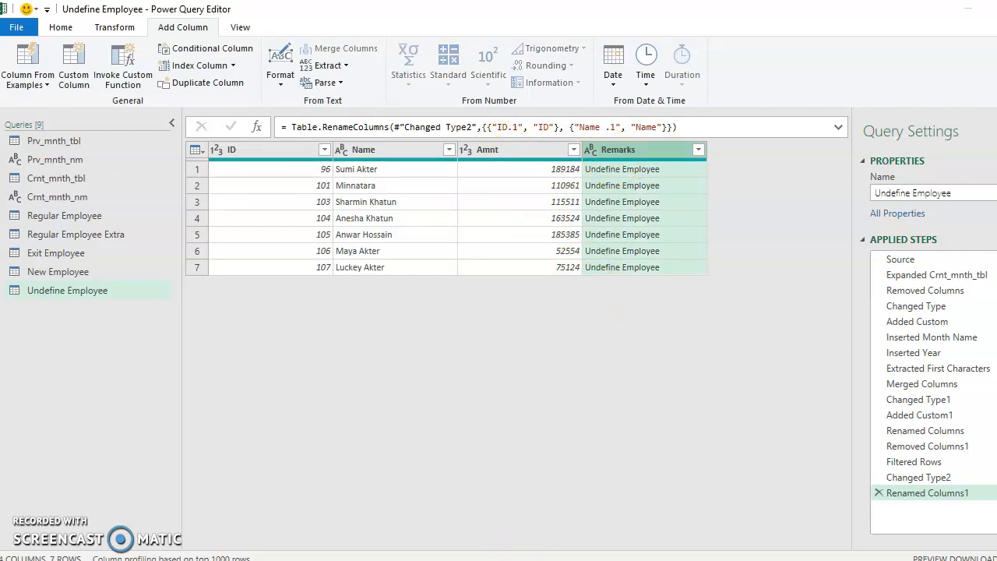
Switch to Snipping Tool and capture the Undefine Employee table's column headers with its first row as a reference.
{"action": "left_click", "coordinate": [379, 341]}
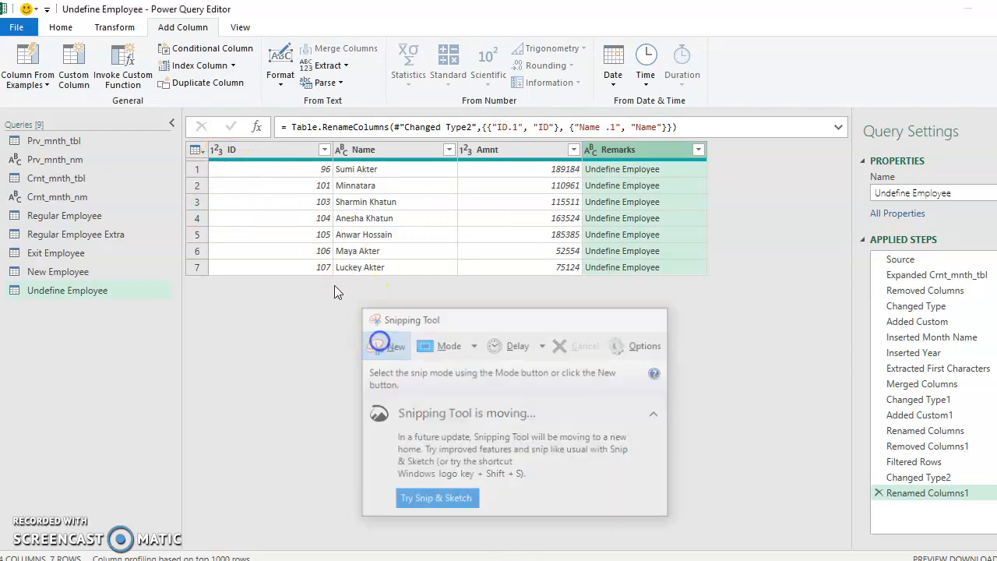
{"action": "left_click_drag", "start_coordinate": [188, 134], "coordinate": [721, 177]}
{"action": "left_click", "coordinate": [92, 346]}
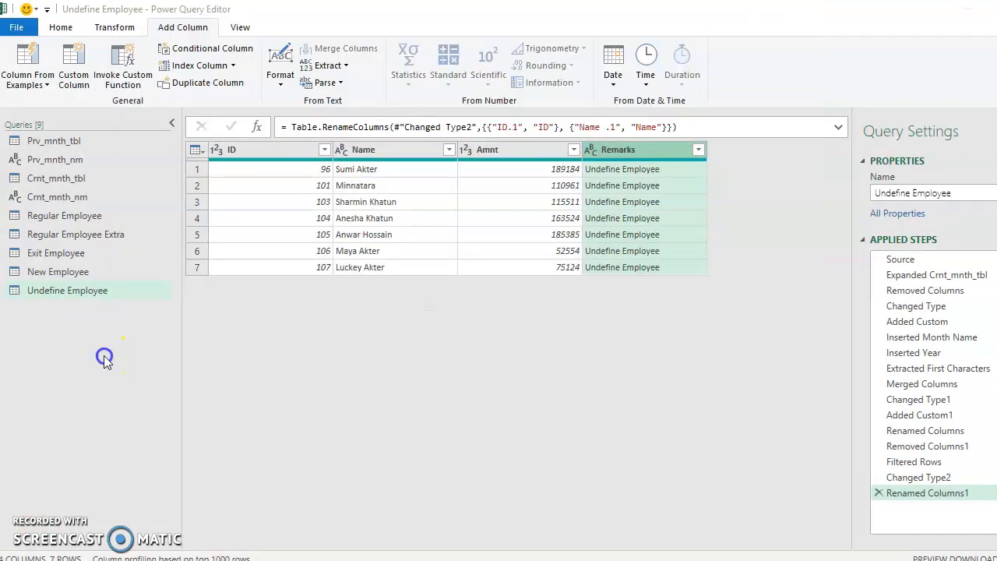
In the New Employee query, rename the ID.1 and Name .1 columns to ID and Name, matching the snipped reference headers.
{"action": "double_click", "coordinate": [65, 275]}
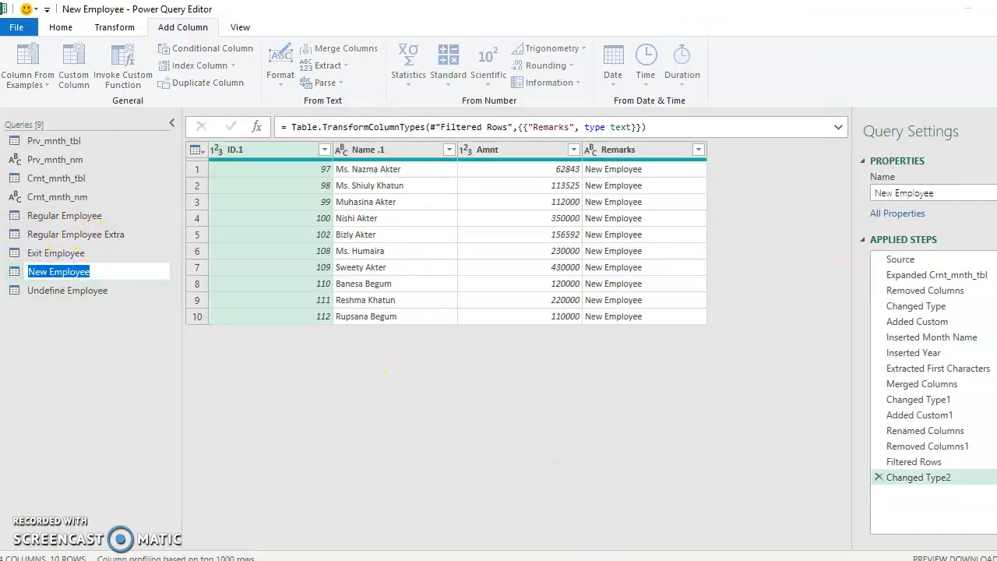
{"action": "left_click", "coordinate": [588, 558]}
{"action": "left_click_drag", "start_coordinate": [423, 15], "coordinate": [459, 266]}
{"action": "double_click", "coordinate": [281, 150]}
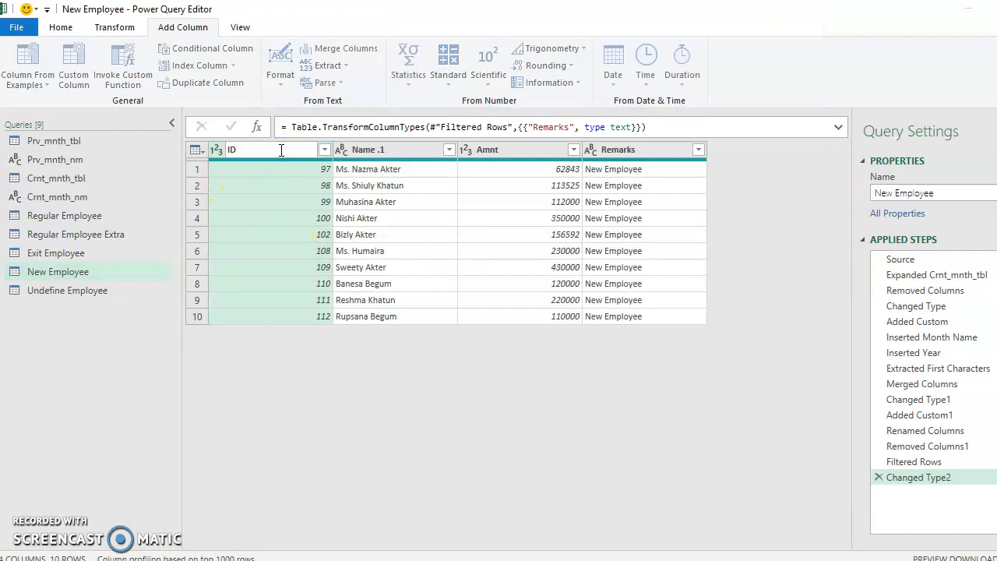
{"action": "type", "text": "ID"}
{"action": "key", "text": "Return"}
{"action": "left_click", "coordinate": [393, 150]}
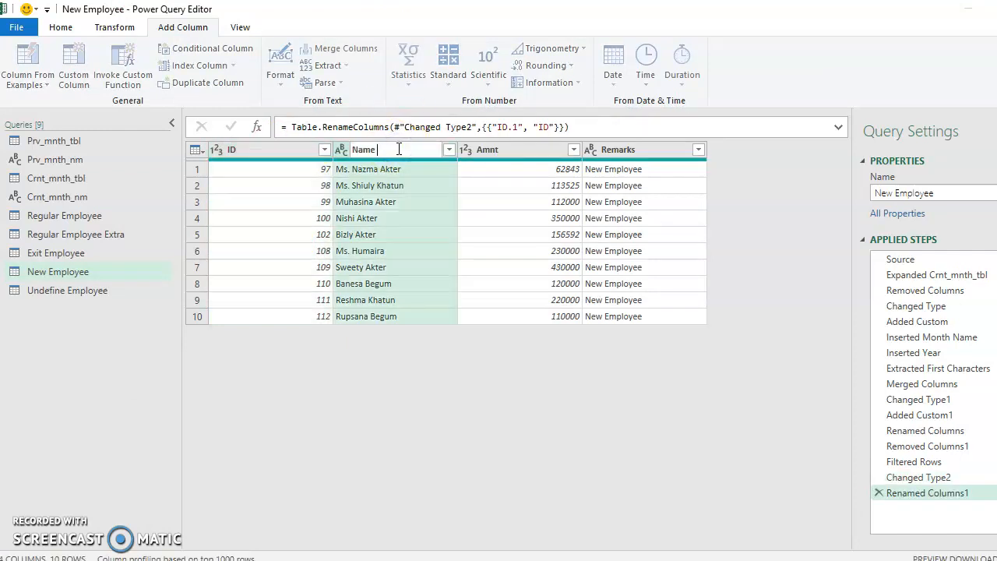
{"action": "left_click", "coordinate": [426, 130]}
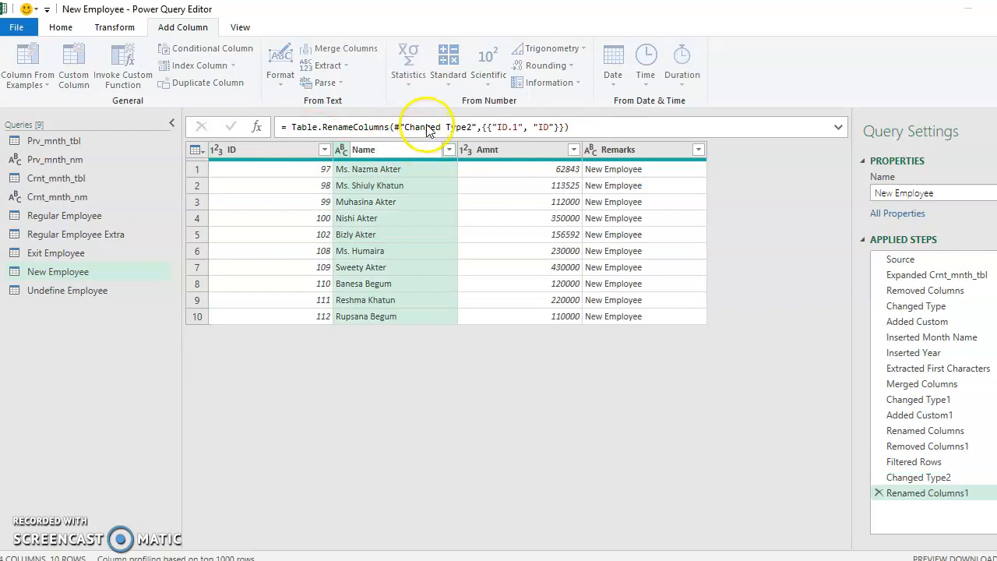
{"action": "double_click", "coordinate": [521, 150]}
{"action": "left_click", "coordinate": [634, 157]}
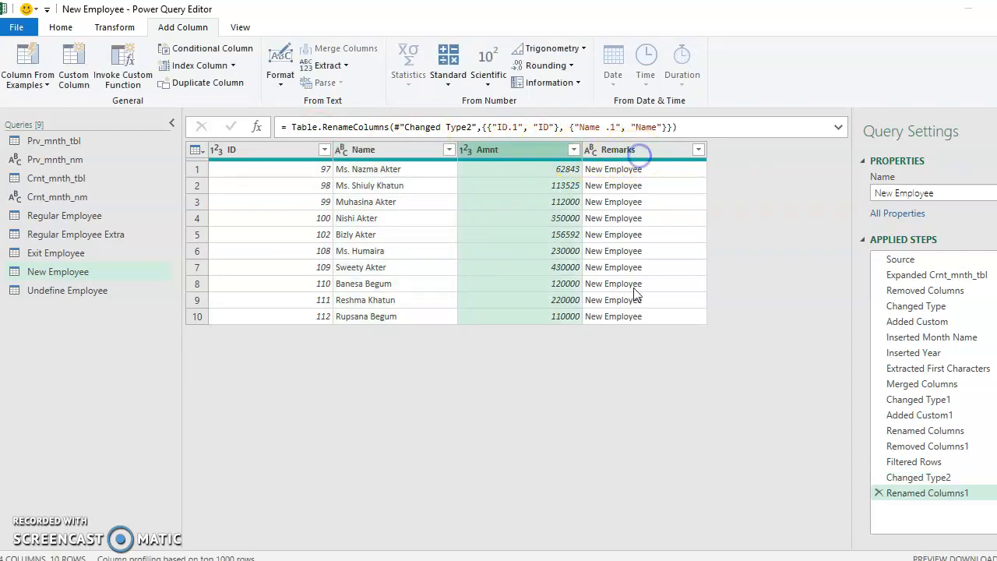
{"action": "key", "text": "alt+Tab"}
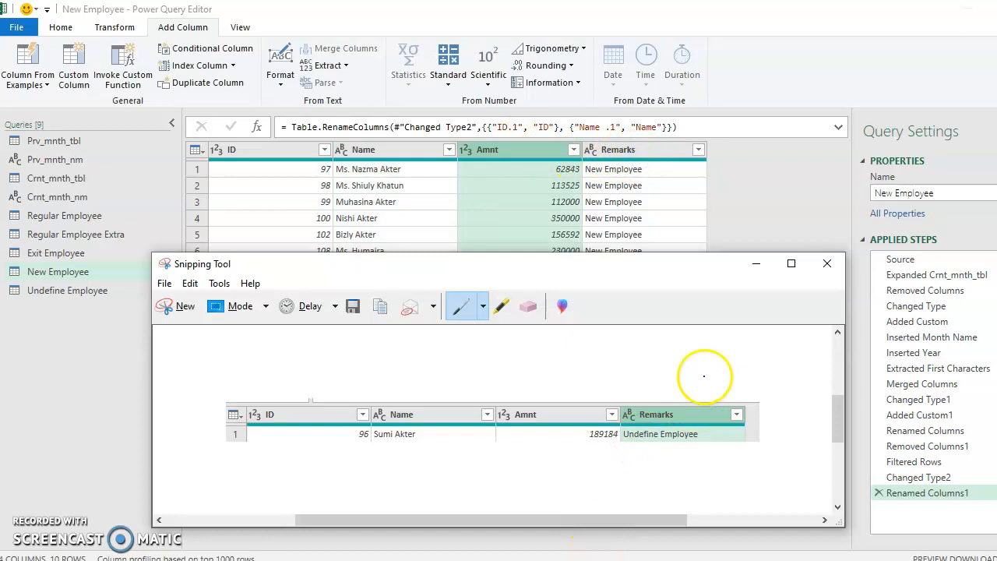
Add a custom column named Remarks with the formula "Exit Employee" to the Exit Employee query and set its data type to Text.
{"action": "left_click", "coordinate": [59, 254]}
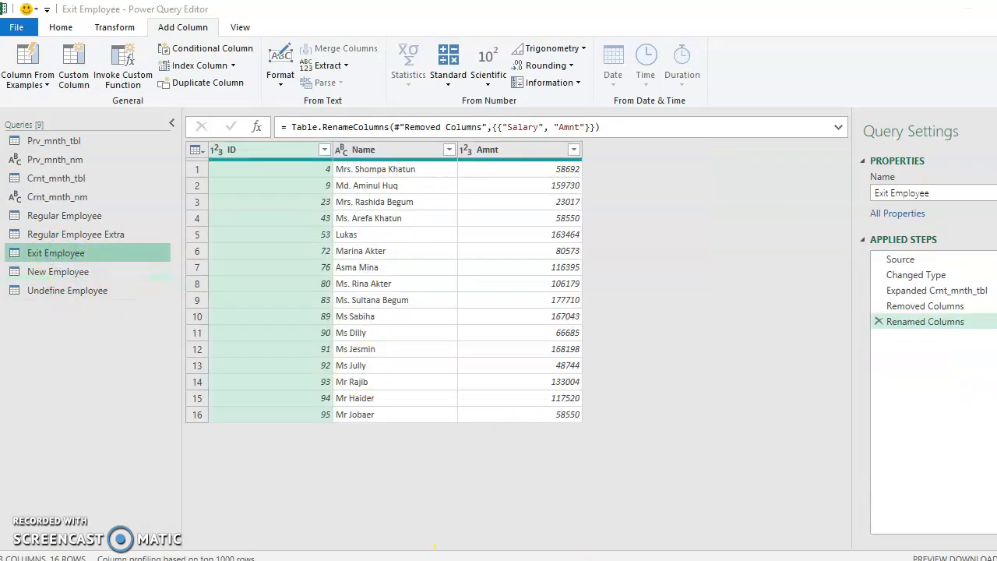
{"action": "key", "text": "alt+Tab"}
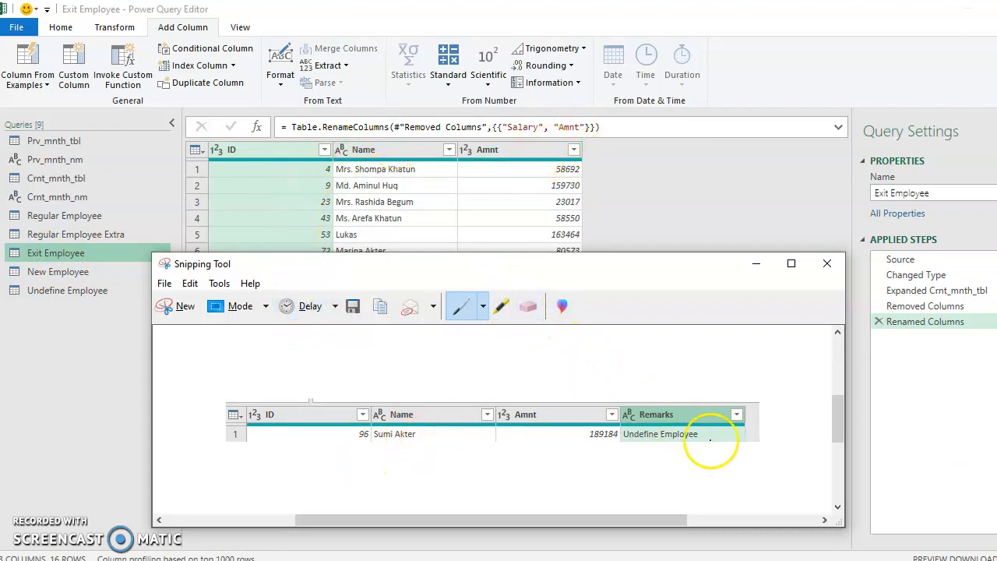
{"action": "left_click", "coordinate": [61, 258]}
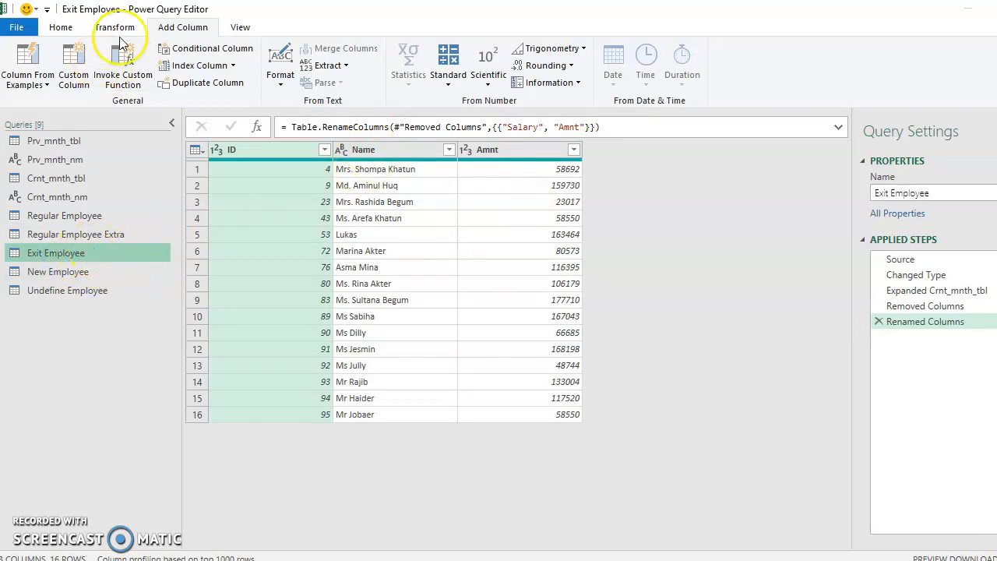
{"action": "left_click", "coordinate": [73, 67]}
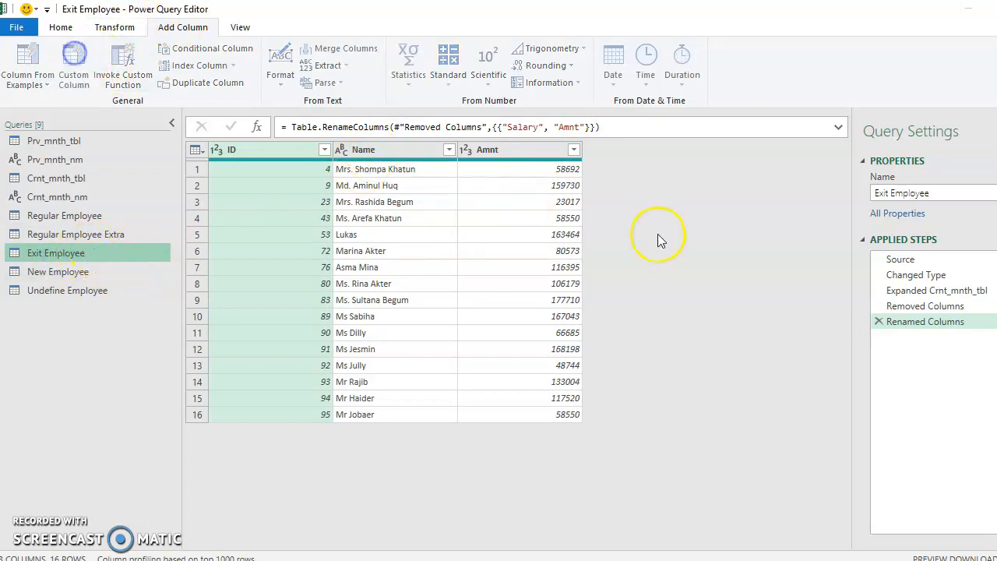
{"action": "left_click_drag", "start_coordinate": [315, 208], "coordinate": [166, 192]}
{"action": "type", "text": "Remarks"}
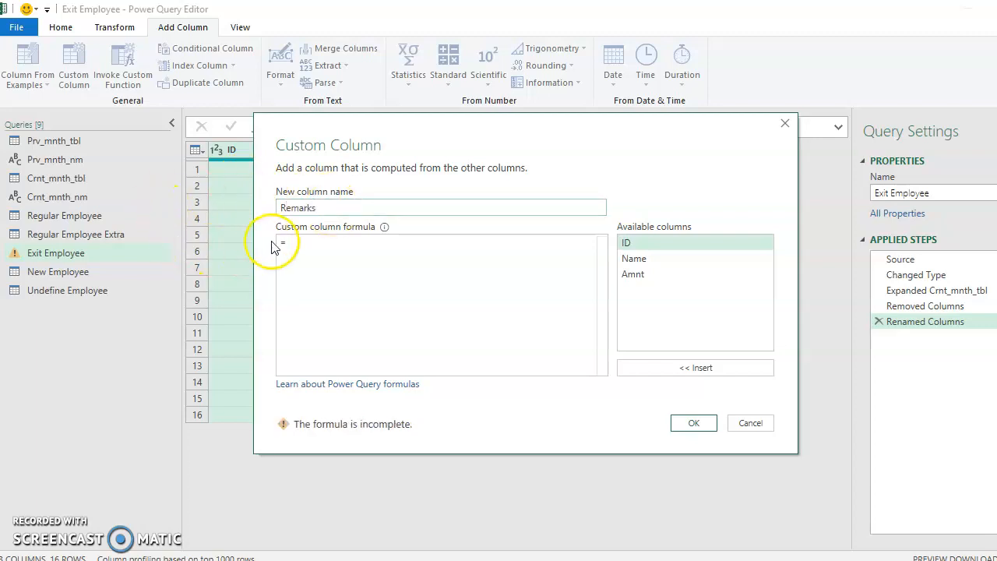
{"action": "left_click", "coordinate": [317, 247]}
{"action": "type", "text": "\"Exit Employee"}
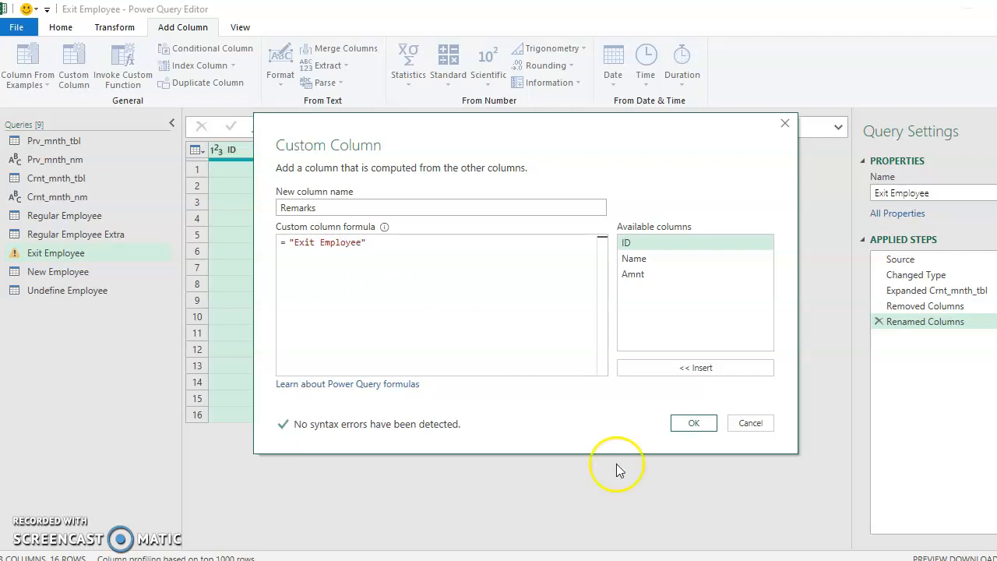
{"action": "left_click", "coordinate": [693, 423]}
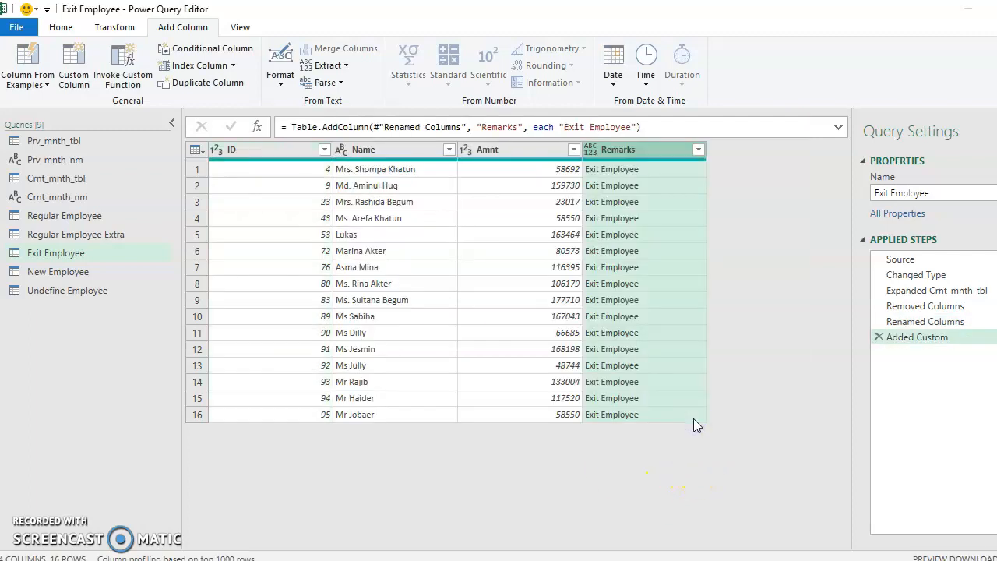
{"action": "left_click", "coordinate": [589, 149]}
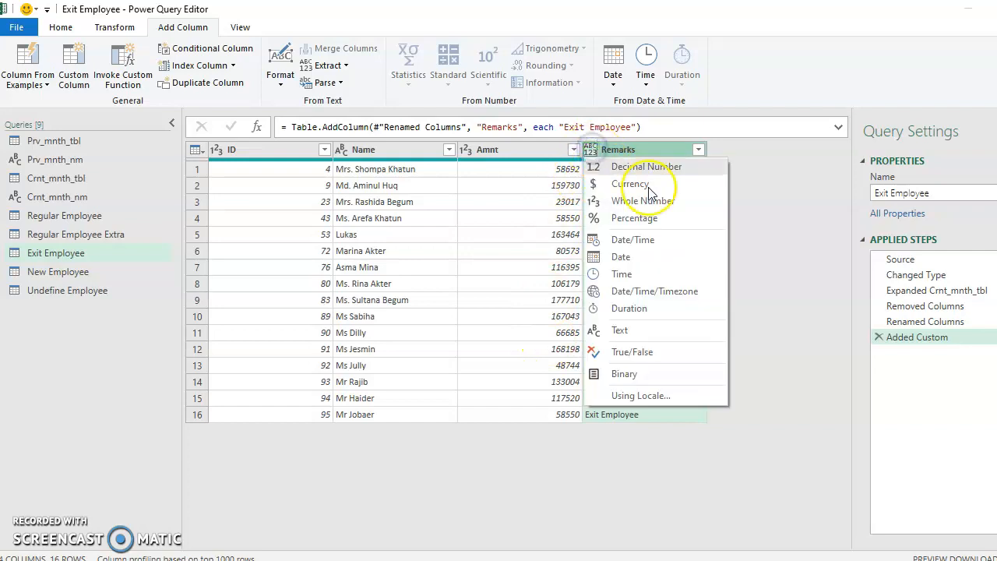
{"action": "left_click", "coordinate": [619, 330]}
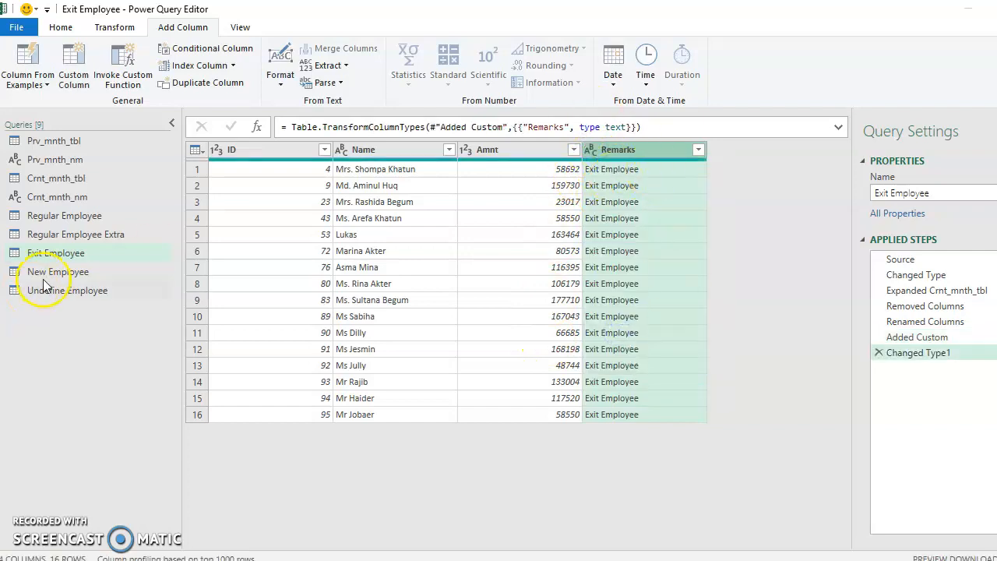
Add a custom column named Remarks with the formula "Regular Employee" to the Regular Employee Extra query and set its data type to Text.
{"action": "left_click", "coordinate": [68, 234]}
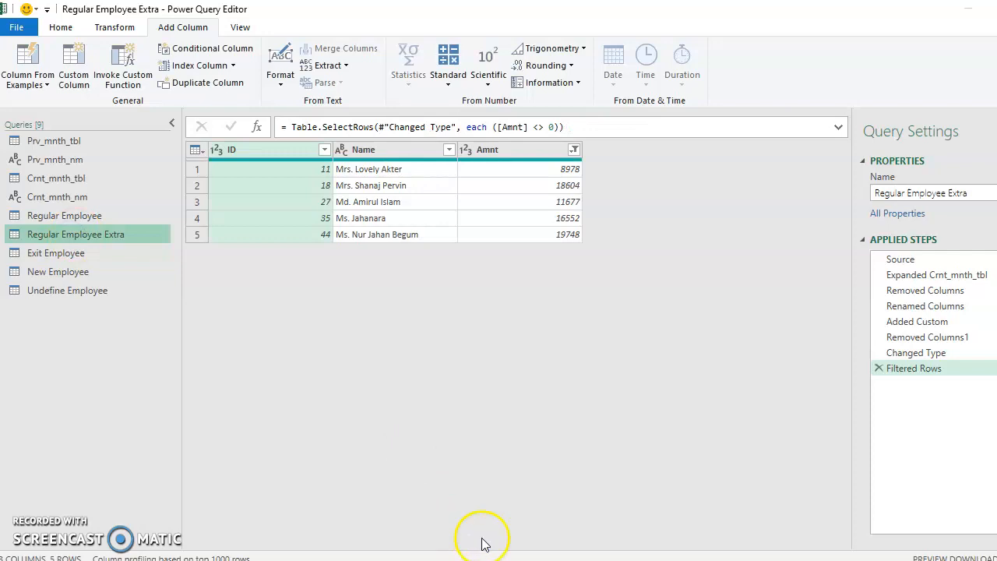
{"action": "left_click", "coordinate": [510, 560]}
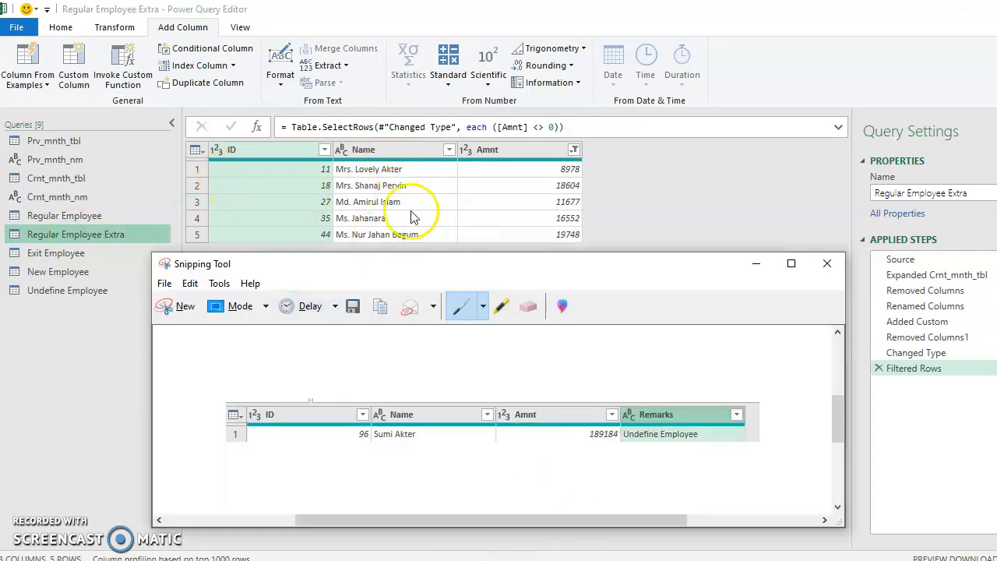
{"action": "left_click", "coordinate": [755, 263]}
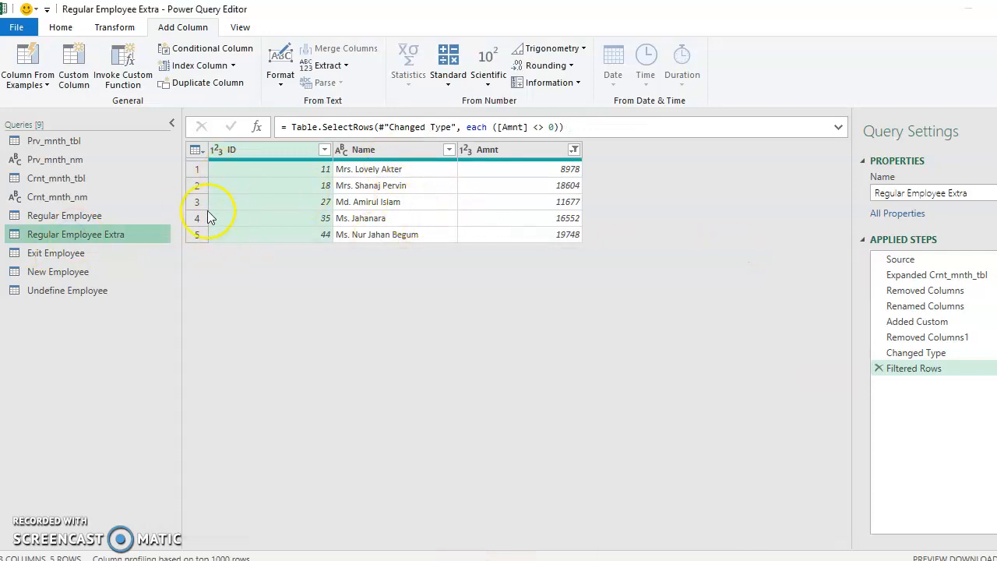
{"action": "left_click", "coordinate": [76, 70]}
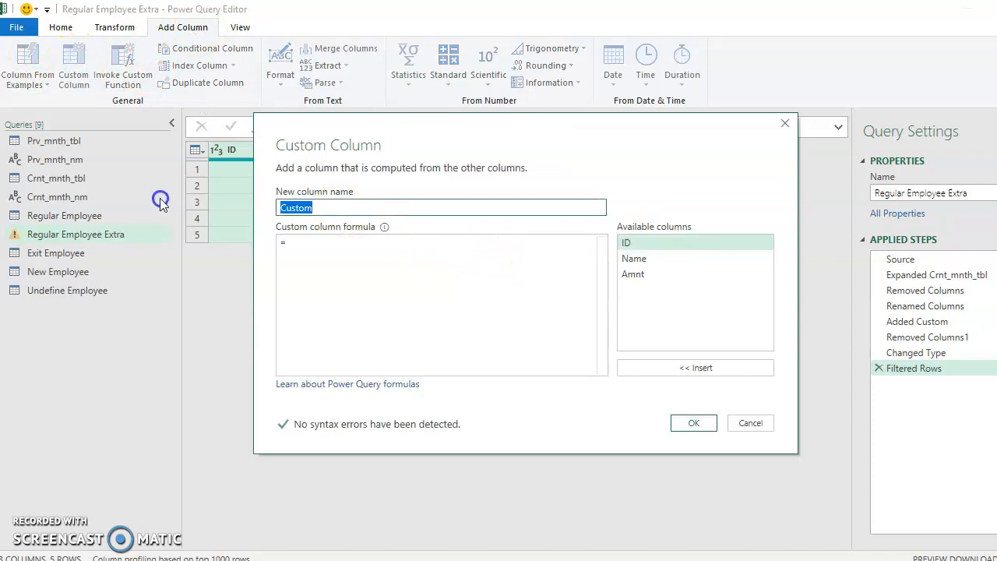
{"action": "type", "text": "Remarks"}
{"action": "left_click", "coordinate": [314, 241]}
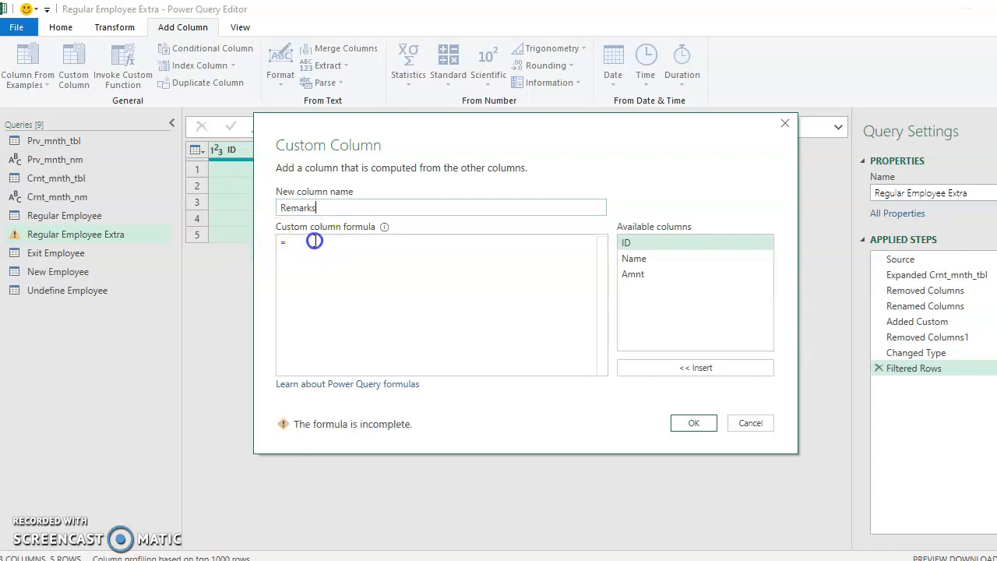
{"action": "type", "text": "\"\""}
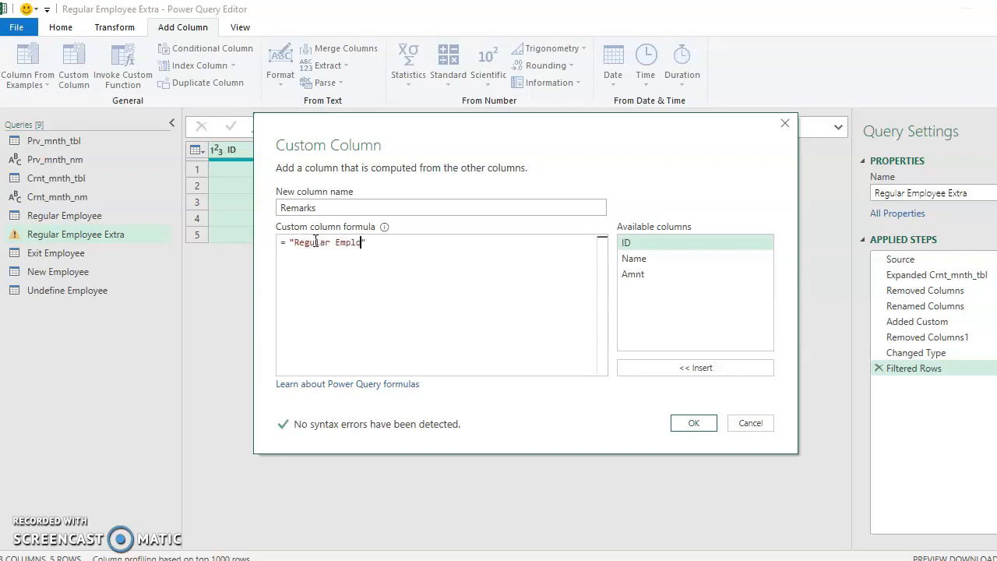
{"action": "left_click", "coordinate": [693, 423]}
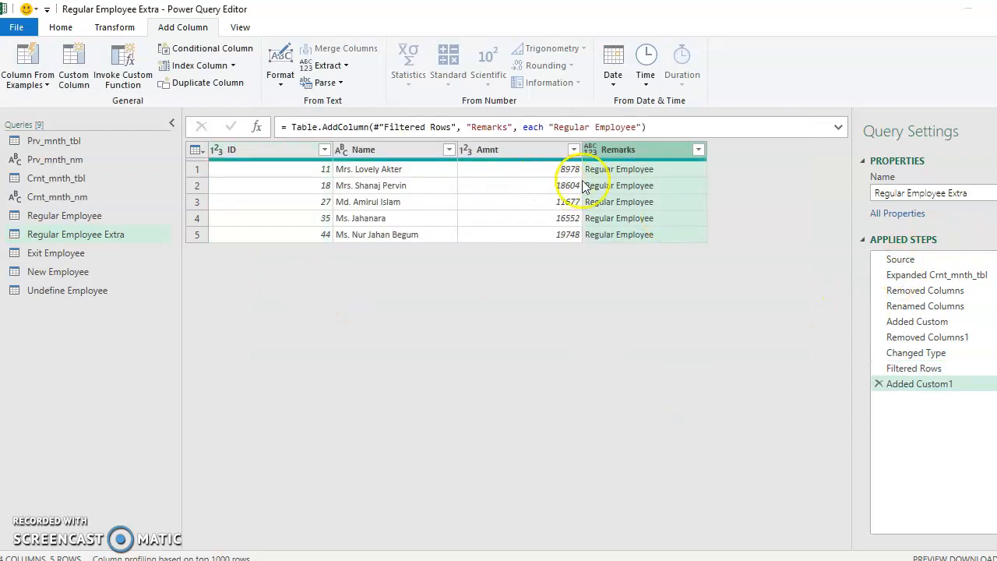
{"action": "left_click", "coordinate": [589, 149]}
{"action": "left_click", "coordinate": [648, 330]}
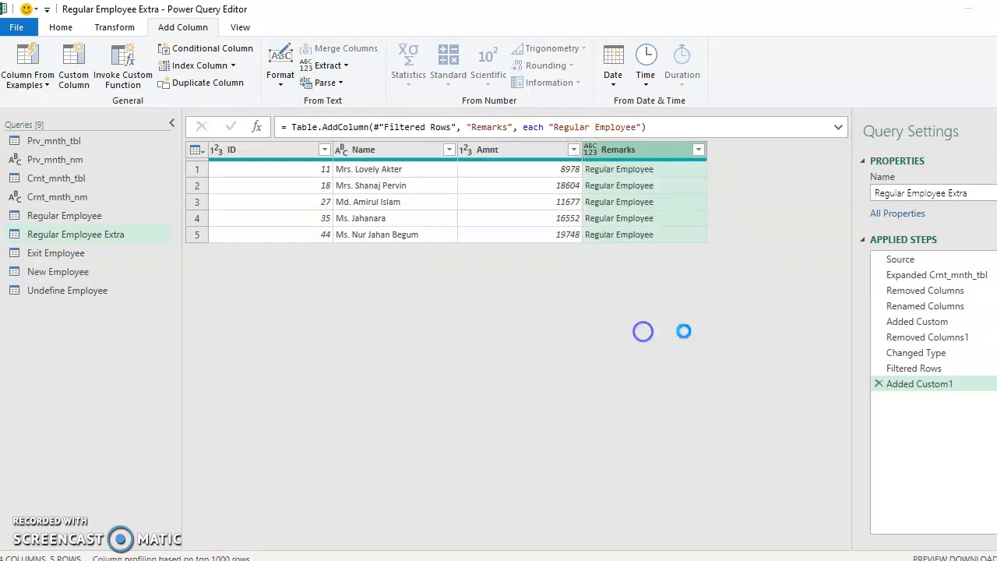
Add a custom column named Remarks with the formula "Regular Employee" to the Regular Employee query and set its data type to Text.
{"action": "left_click", "coordinate": [78, 216]}
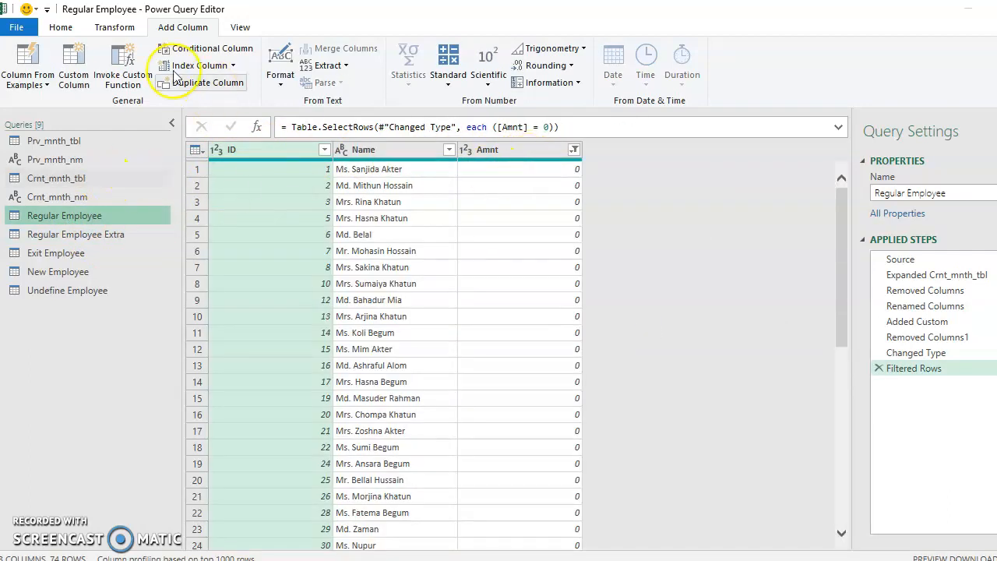
{"action": "left_click", "coordinate": [74, 59]}
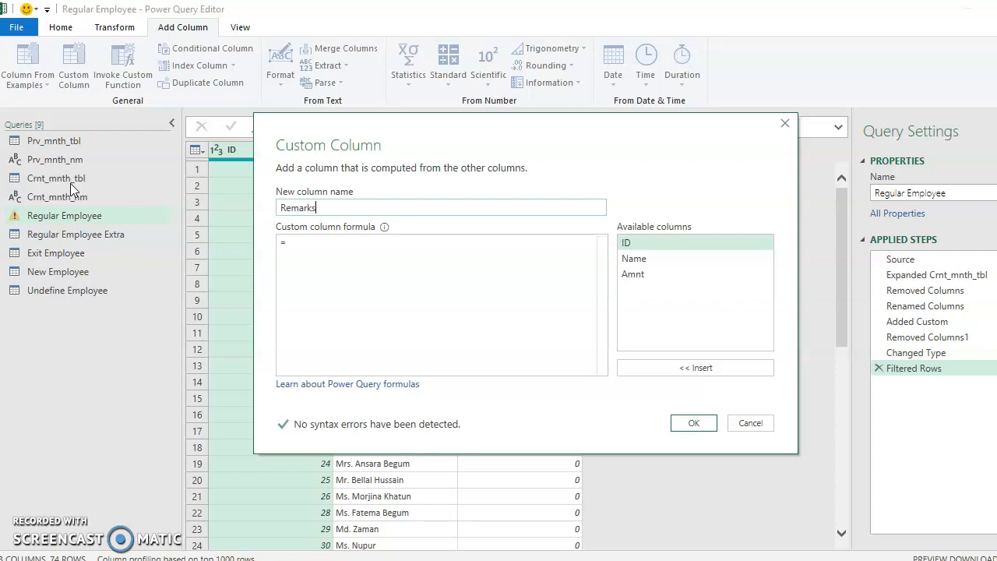
{"action": "type", "text": "\"Regular Employee"}
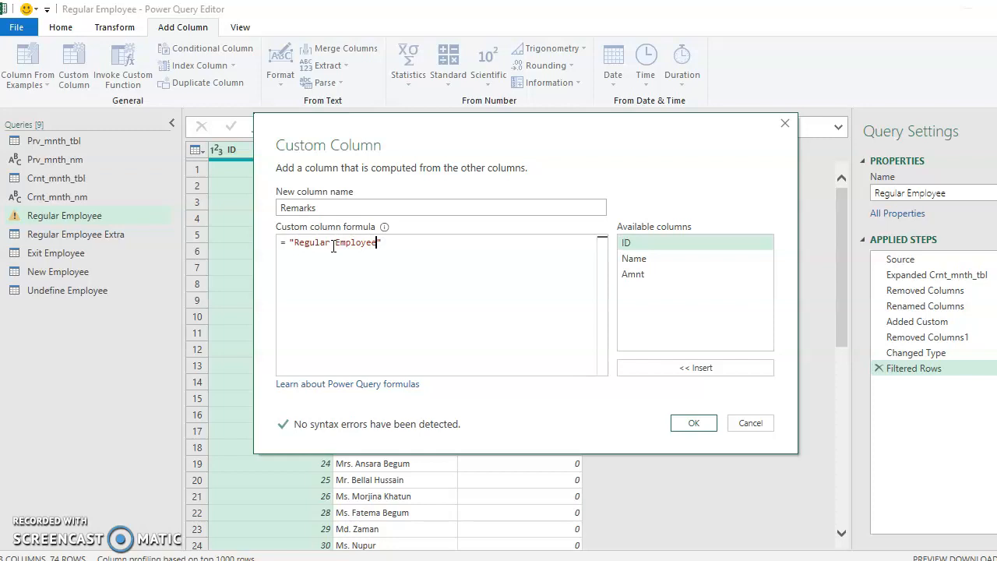
{"action": "left_click", "coordinate": [693, 423]}
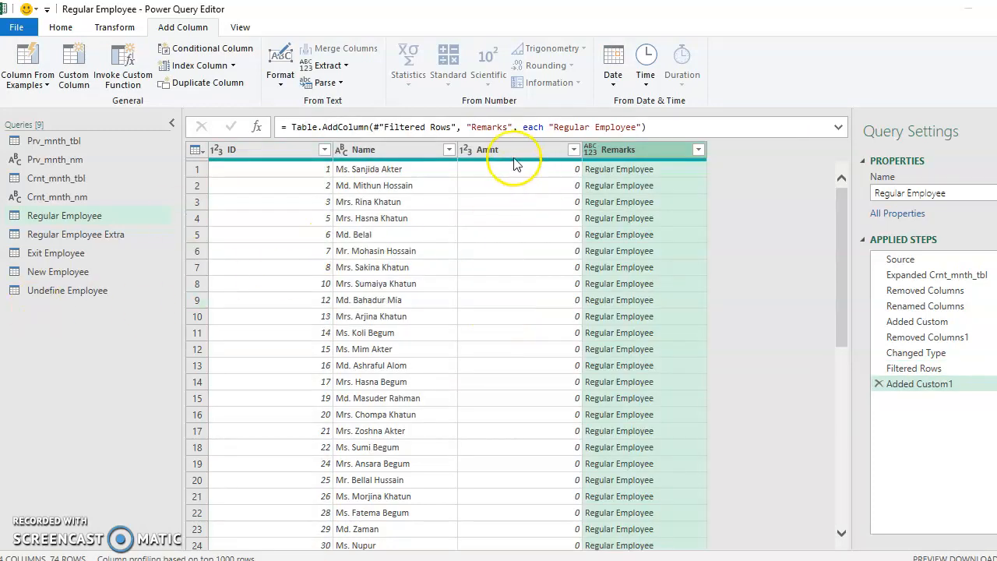
{"action": "left_click", "coordinate": [594, 156]}
{"action": "left_click", "coordinate": [690, 326]}
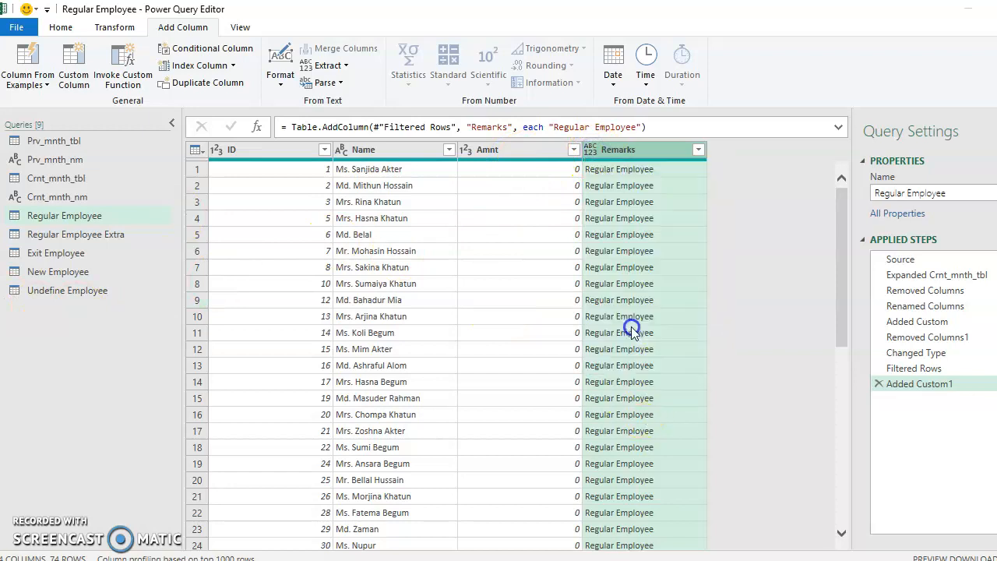
{"action": "left_click", "coordinate": [95, 217]}
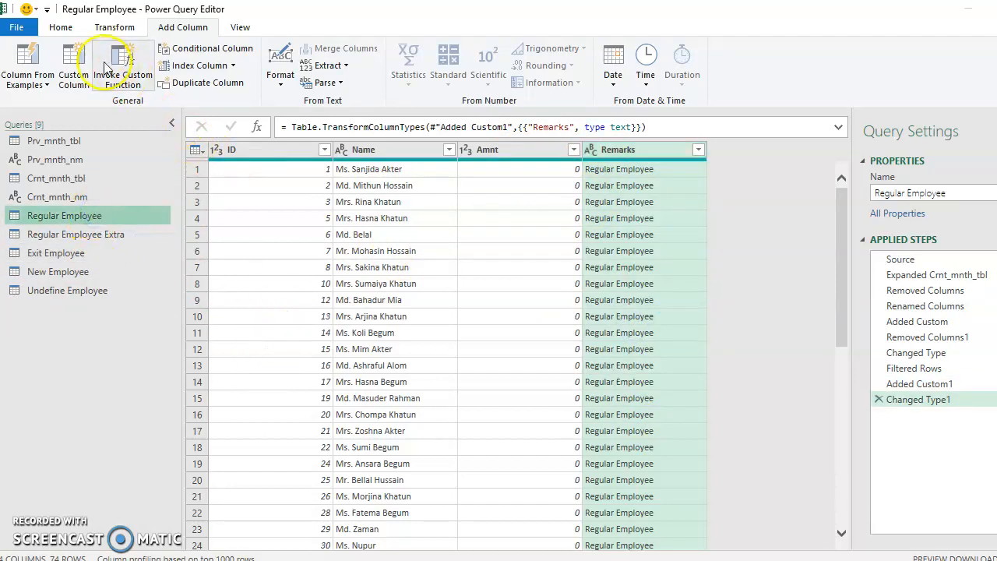
Append the Regular Employee, Regular Employee Extra, Exit Employee, New Employee and Undefine Employee queries, in that order, as a new query.
{"action": "left_click", "coordinate": [66, 29]}
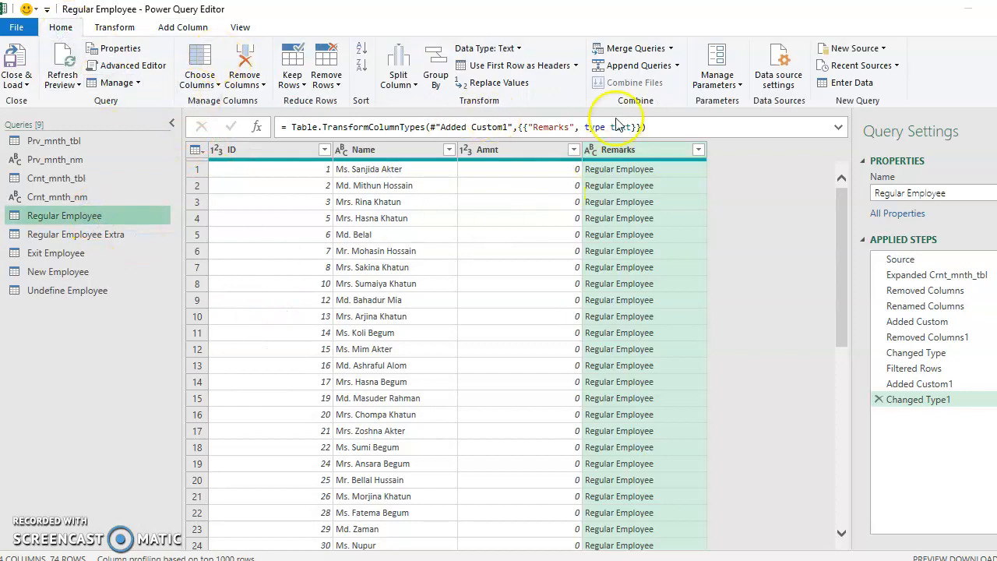
{"action": "left_click", "coordinate": [679, 66]}
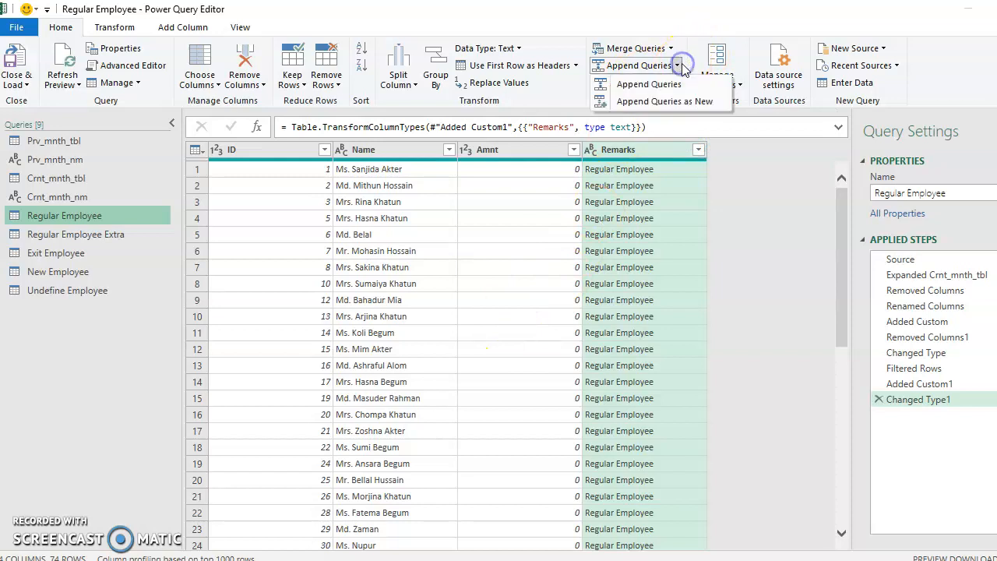
{"action": "left_click", "coordinate": [678, 102]}
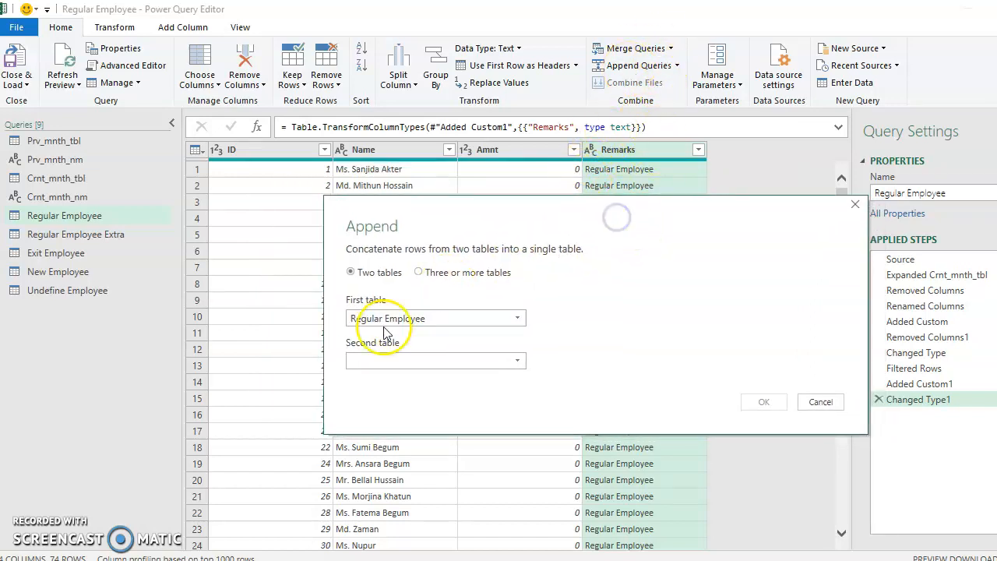
{"action": "left_click", "coordinate": [463, 274]}
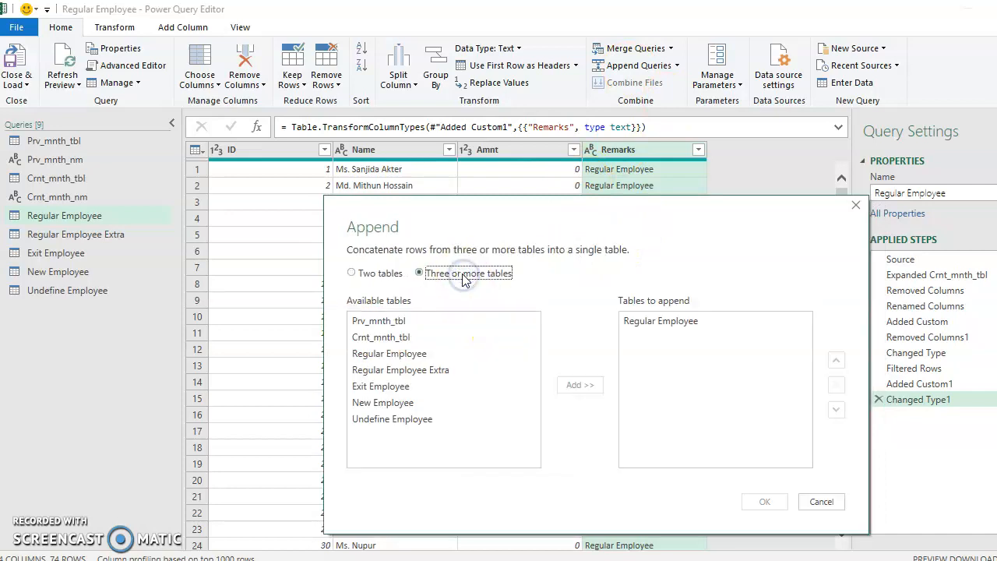
{"action": "left_click_drag", "start_coordinate": [648, 204], "coordinate": [638, 193]}
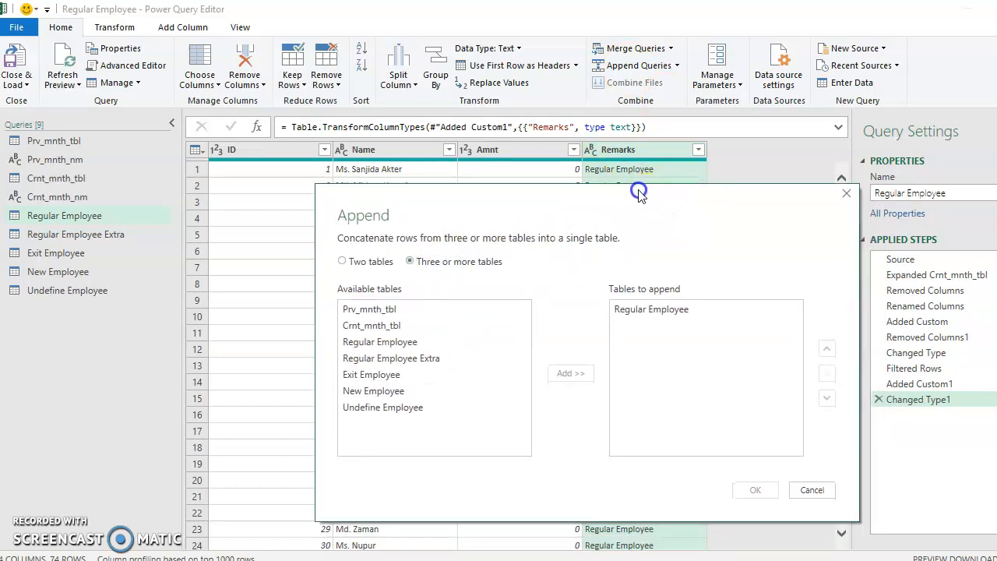
{"action": "left_click", "coordinate": [664, 319]}
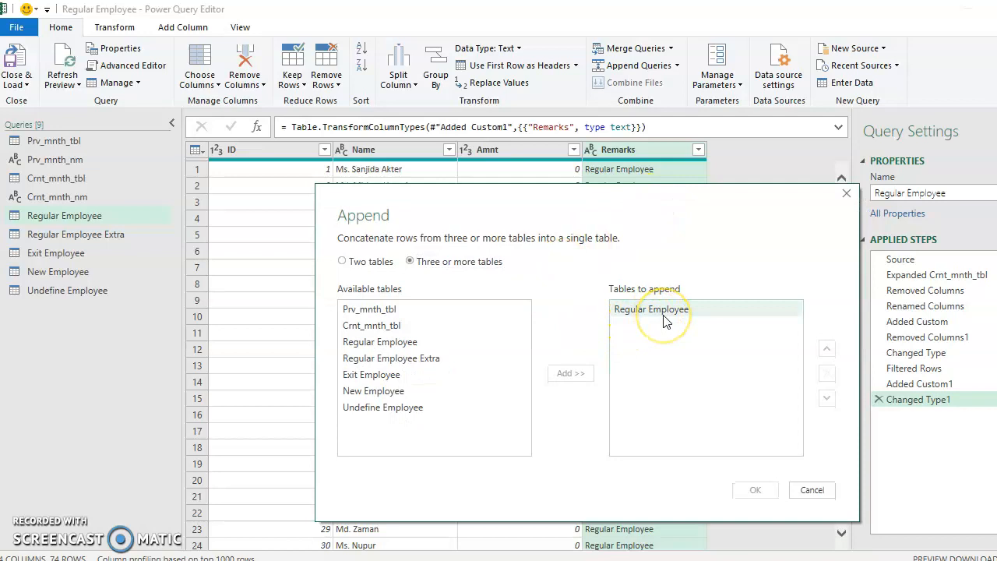
{"action": "double_click", "coordinate": [382, 357]}
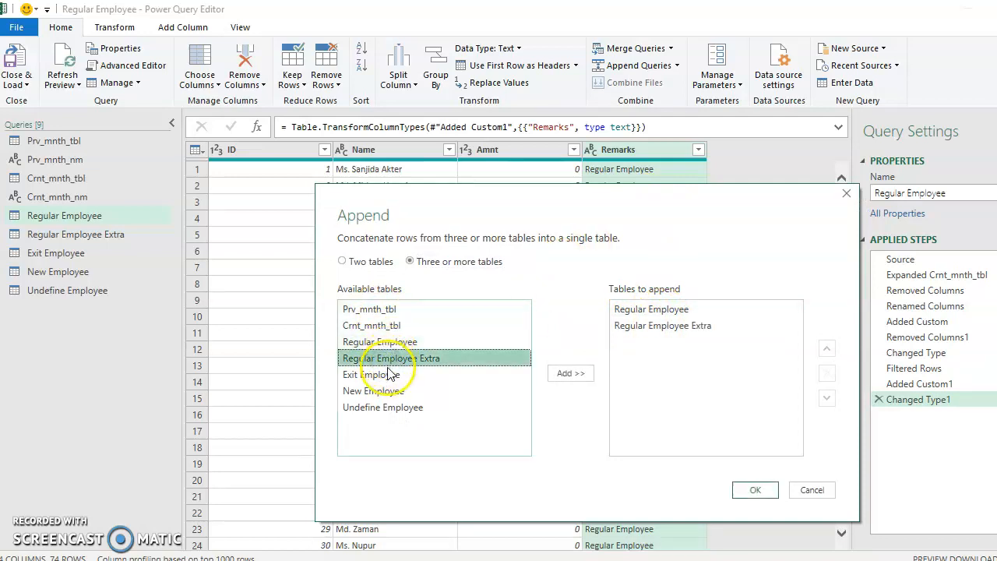
{"action": "double_click", "coordinate": [378, 375]}
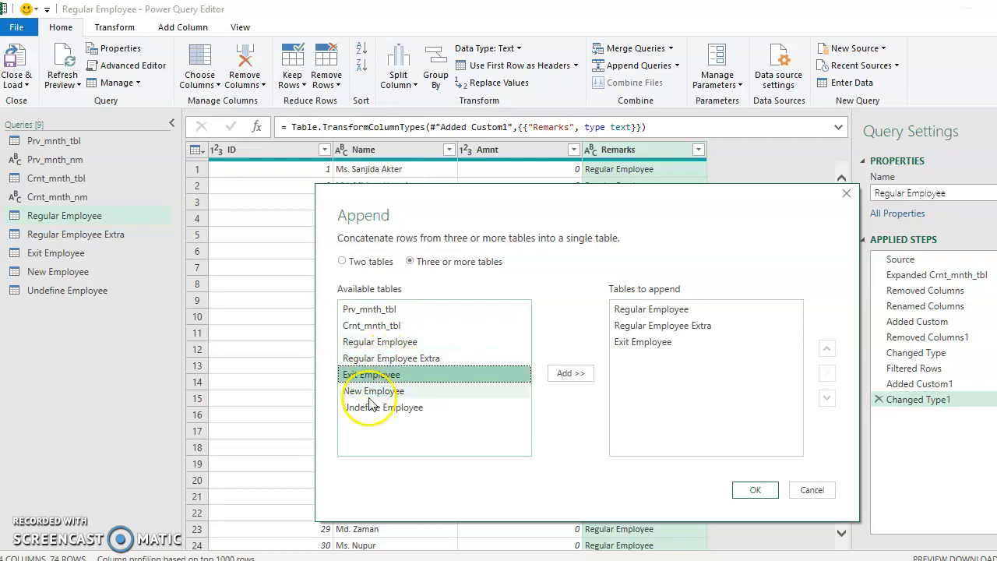
{"action": "double_click", "coordinate": [374, 391]}
{"action": "left_click", "coordinate": [378, 408]}
{"action": "double_click", "coordinate": [377, 408]}
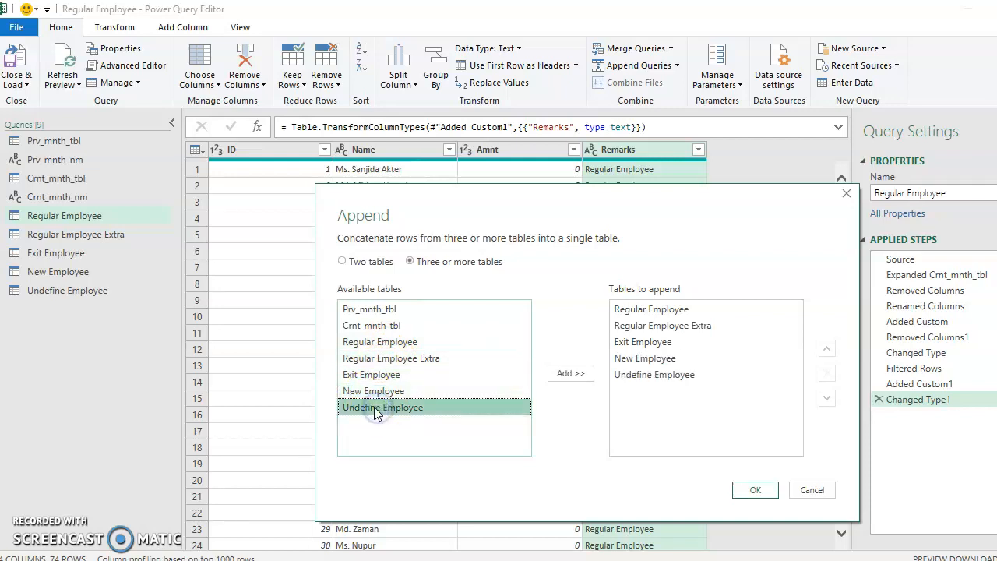
{"action": "left_click", "coordinate": [750, 491]}
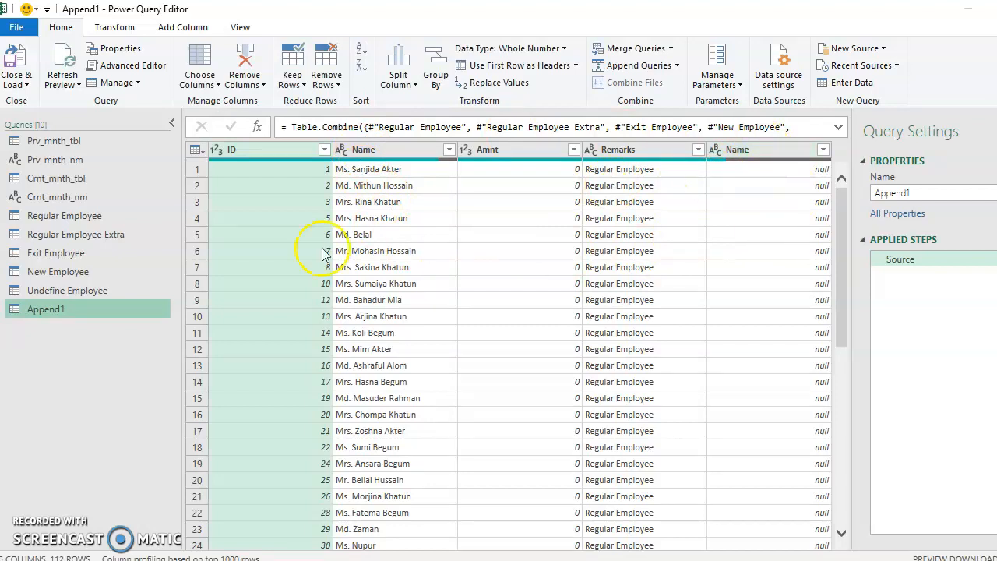
In the Regular Employee query, rename the Name column to "Name" without the trailing space, and return to the Append1 query.
{"action": "left_click", "coordinate": [62, 220]}
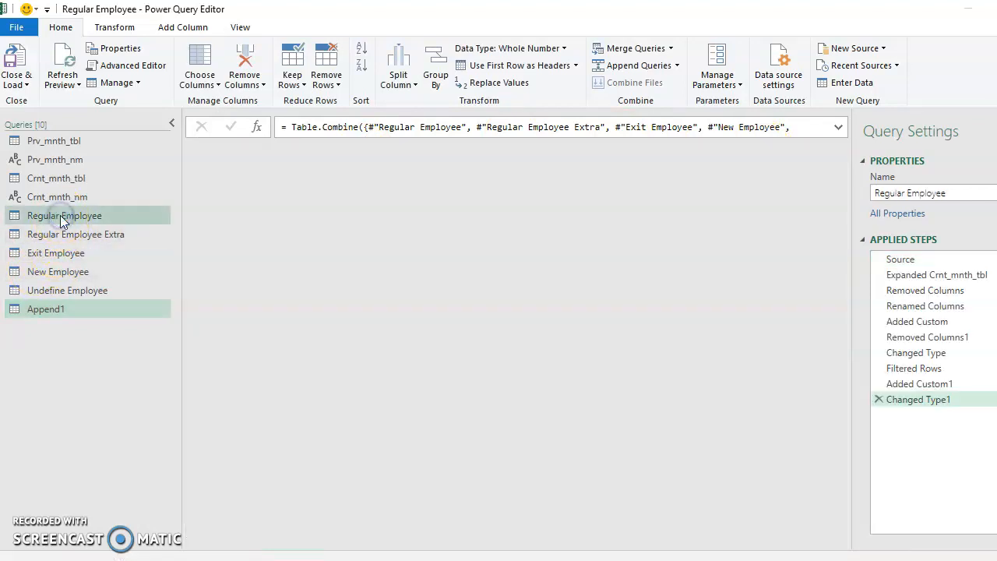
{"action": "double_click", "coordinate": [61, 215]}
{"action": "double_click", "coordinate": [400, 148]}
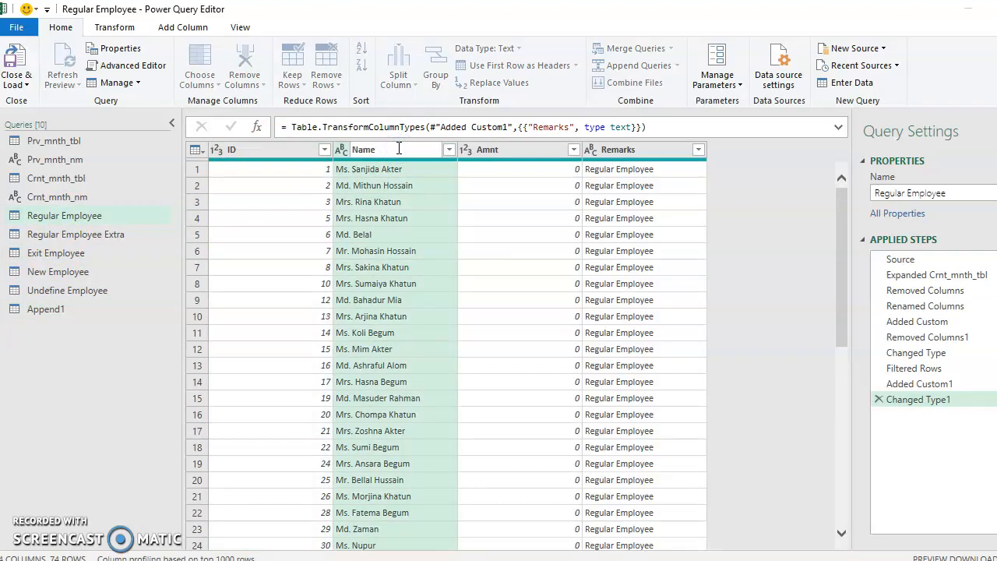
{"action": "left_click", "coordinate": [269, 229]}
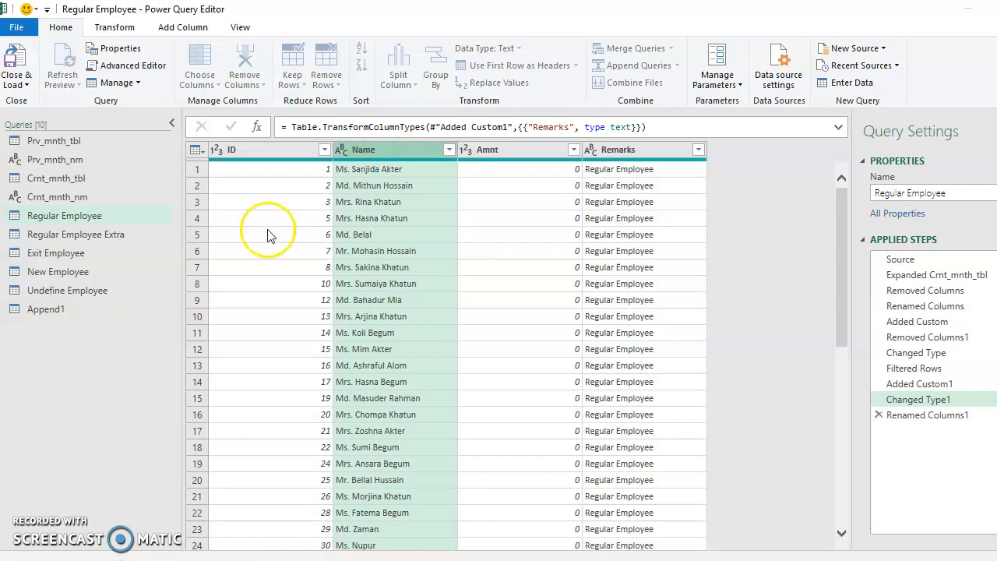
{"action": "left_click", "coordinate": [63, 309]}
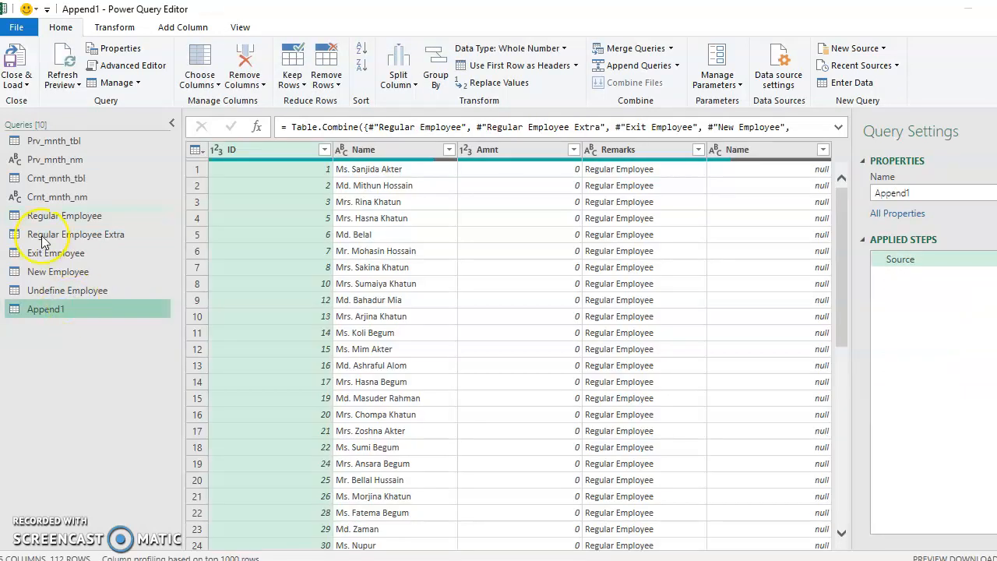
Remove the trailing space from the Name column header in the Regular Employee Extra query and check the Append1 columns.
{"action": "left_click", "coordinate": [56, 234]}
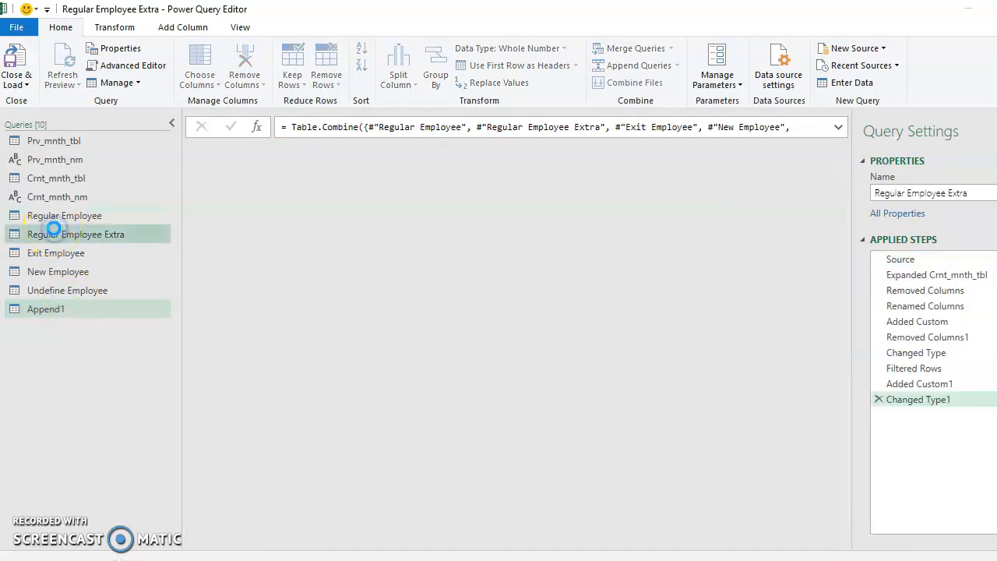
{"action": "left_click", "coordinate": [395, 151]}
{"action": "double_click", "coordinate": [398, 150]}
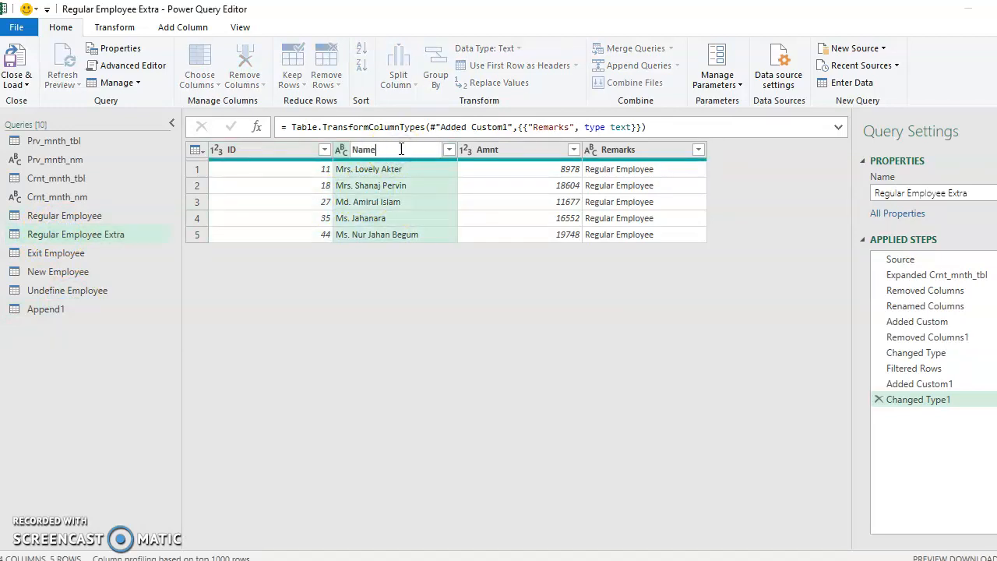
{"action": "key", "text": "Return"}
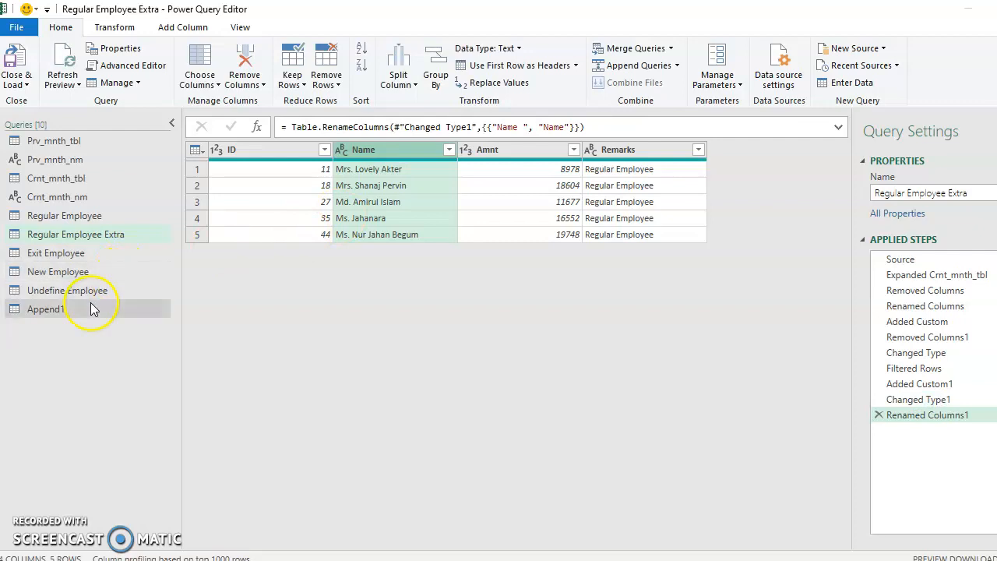
{"action": "left_click", "coordinate": [90, 303]}
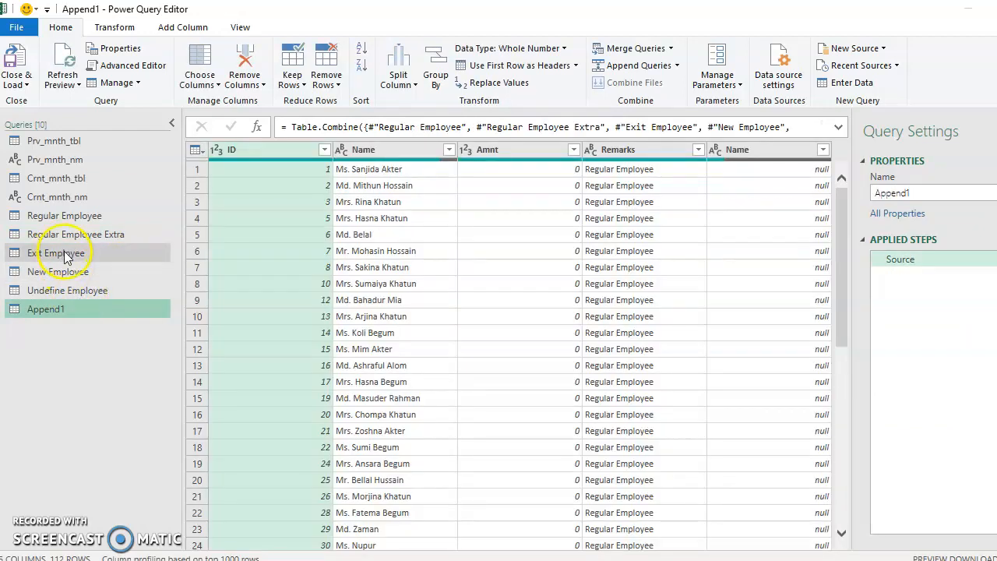
Rename the Exit Employee query's Name column to "Name" without the trailing space and reopen the appended query.
{"action": "left_click", "coordinate": [66, 260]}
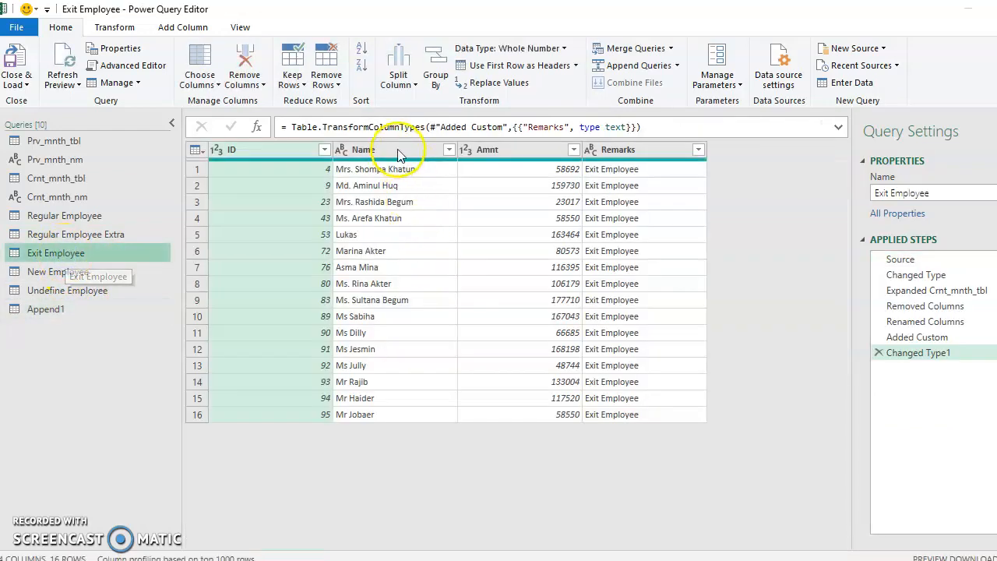
{"action": "left_click", "coordinate": [400, 151]}
{"action": "double_click", "coordinate": [400, 152]}
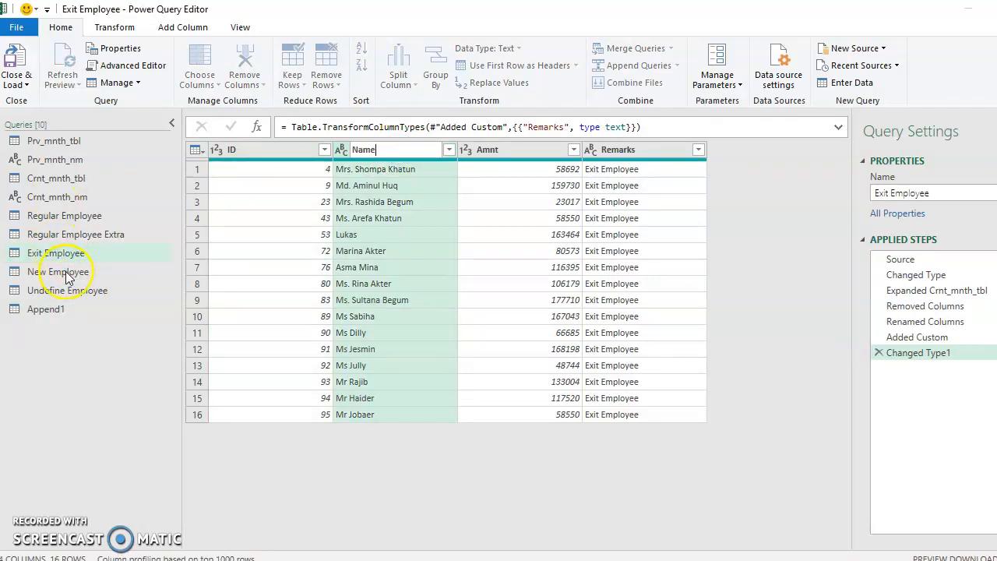
{"action": "left_click", "coordinate": [48, 309]}
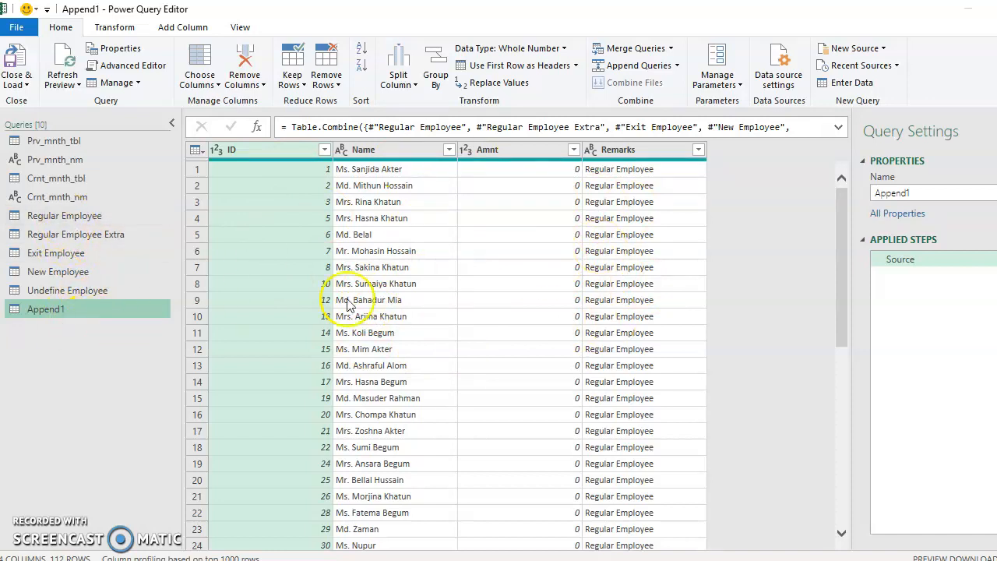
Examine the distinct Remarks values in Append1 and the list of tables its Source step appends, without changing either.
{"action": "left_click", "coordinate": [698, 150]}
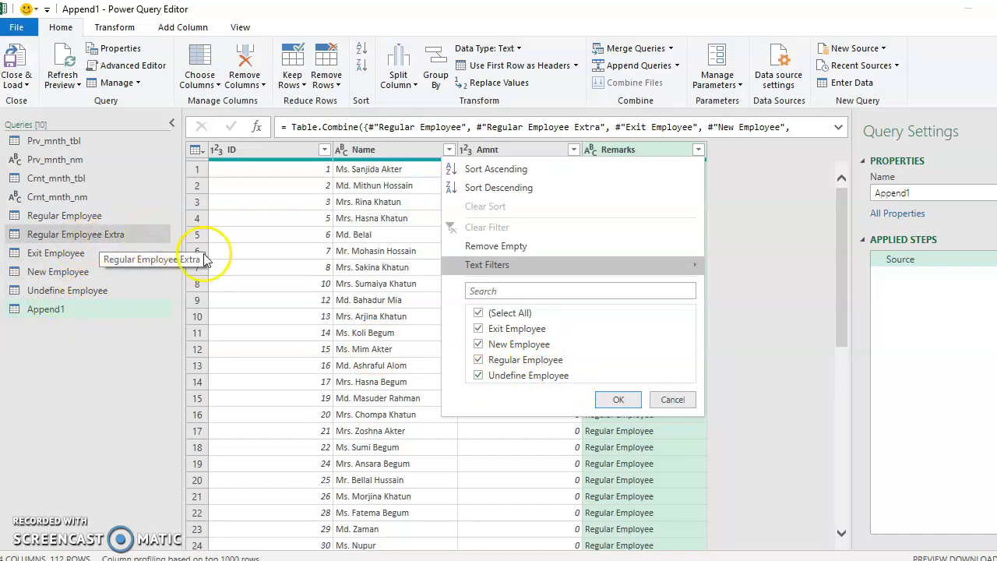
{"action": "left_click", "coordinate": [688, 400]}
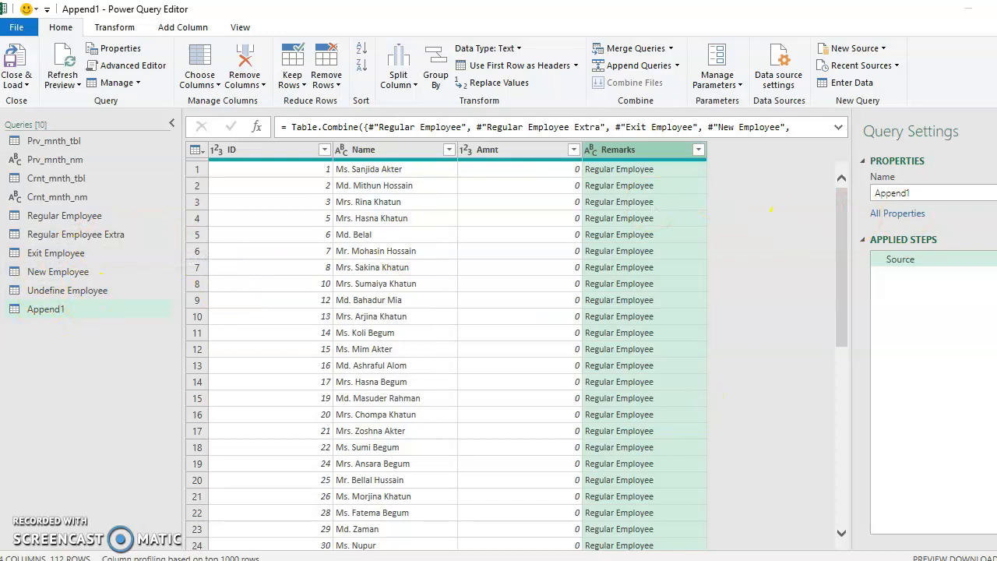
{"action": "left_click", "coordinate": [988, 259]}
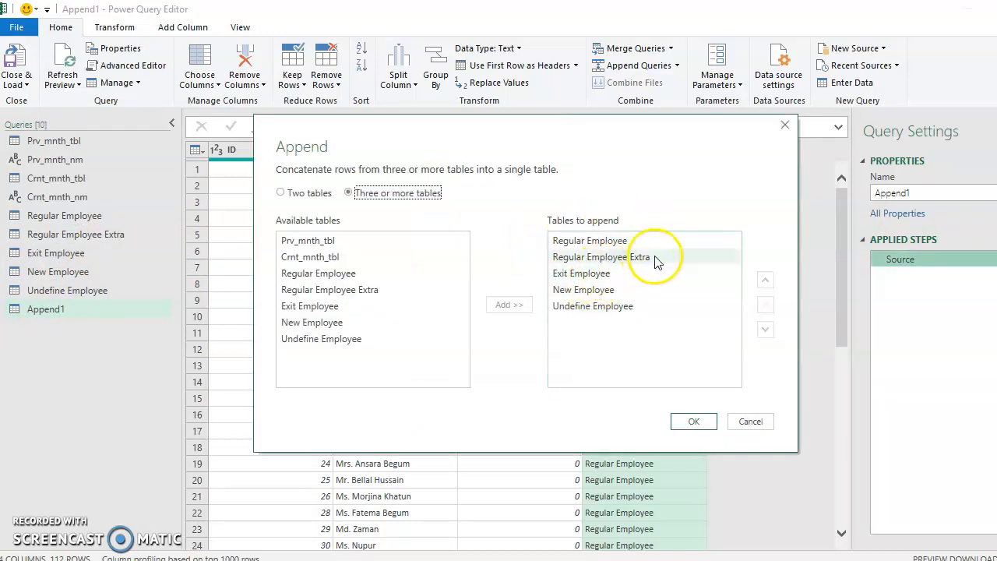
Change the Remarks formula in the Regular Employee Extra query to "Regular Employee Extra" and check the Remarks filter values in Append1.
{"action": "left_click", "coordinate": [118, 239]}
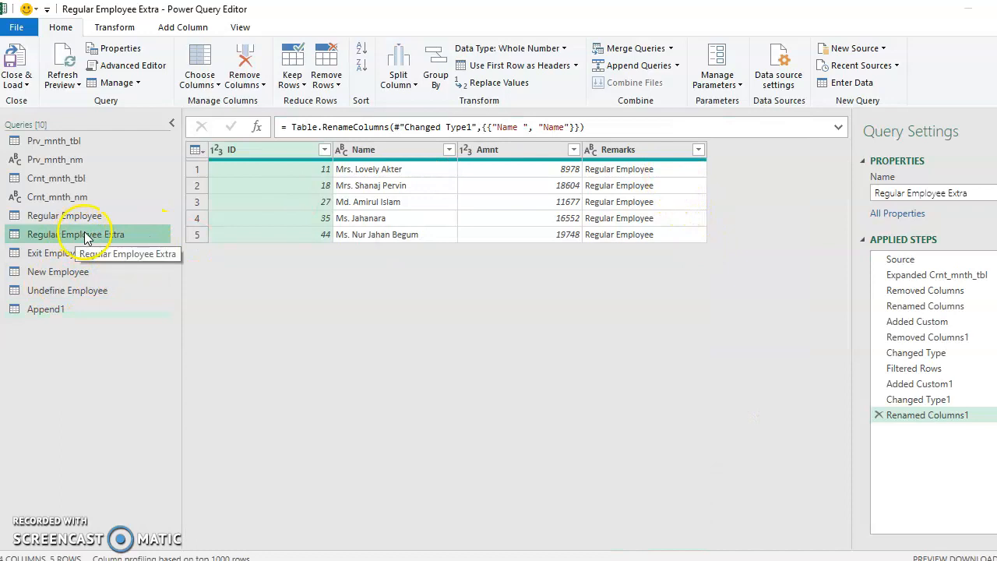
{"action": "left_click_drag", "start_coordinate": [930, 383], "coordinate": [966, 383]}
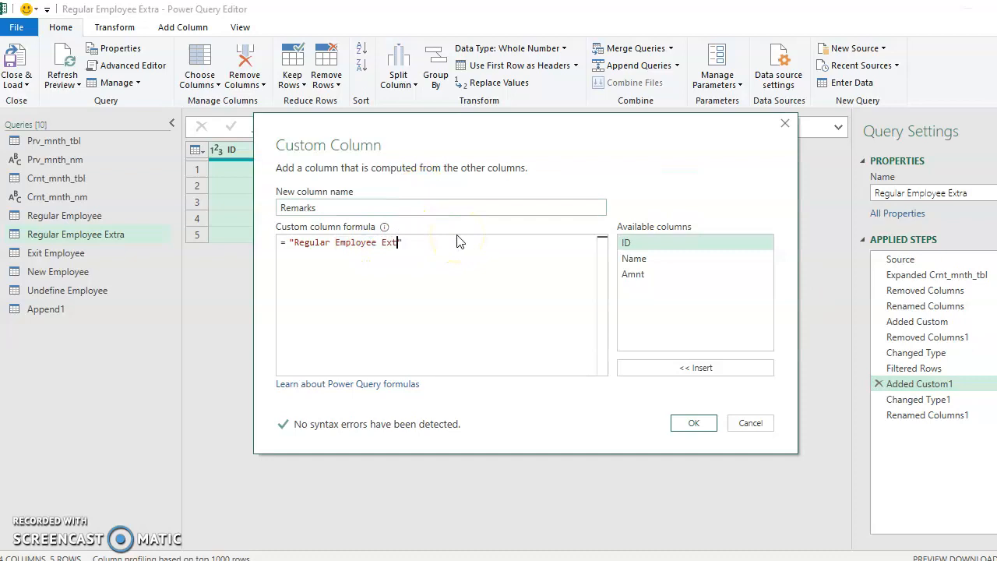
{"action": "left_click", "coordinate": [594, 391]}
{"action": "left_click", "coordinate": [692, 423]}
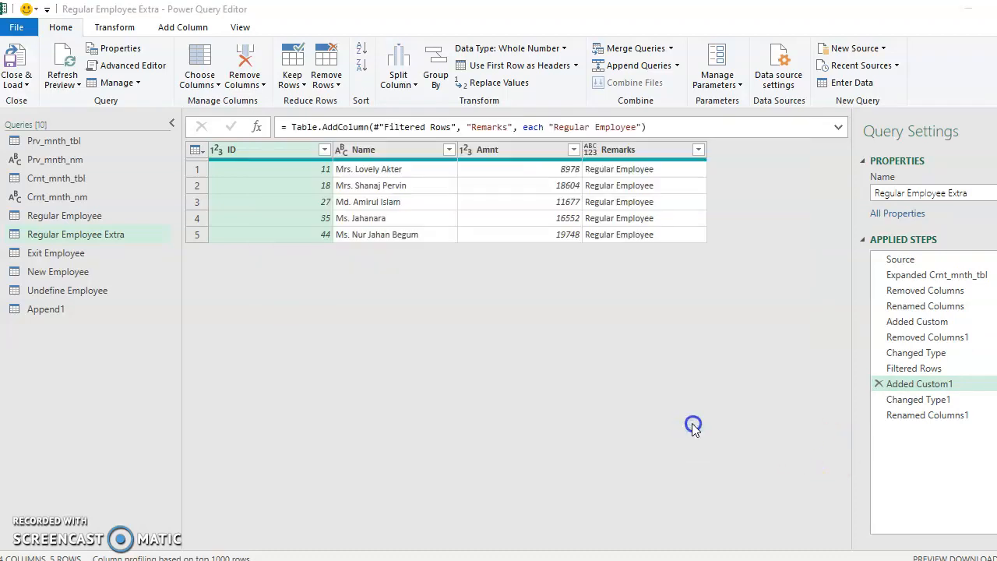
{"action": "left_click", "coordinate": [54, 309]}
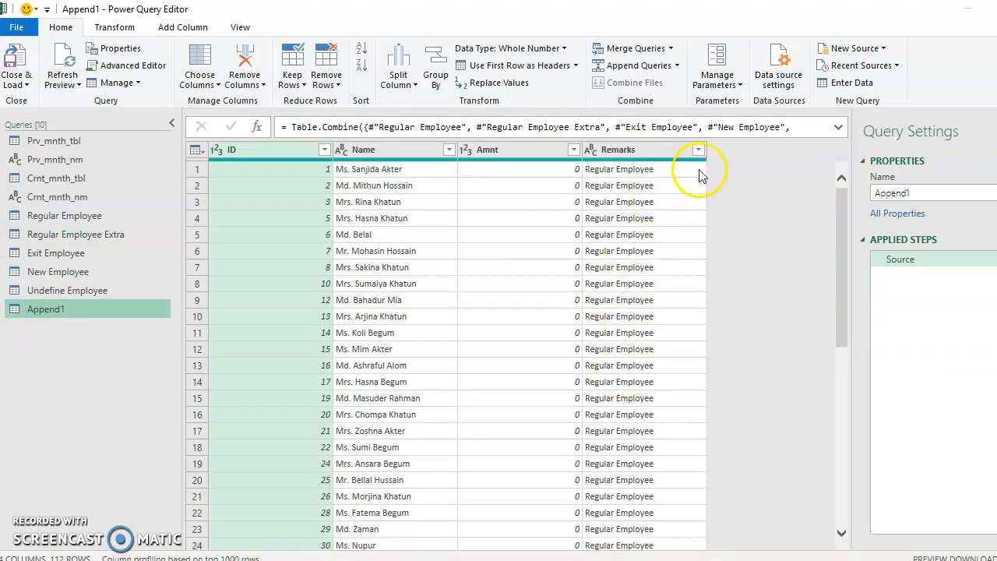
{"action": "left_click", "coordinate": [697, 150]}
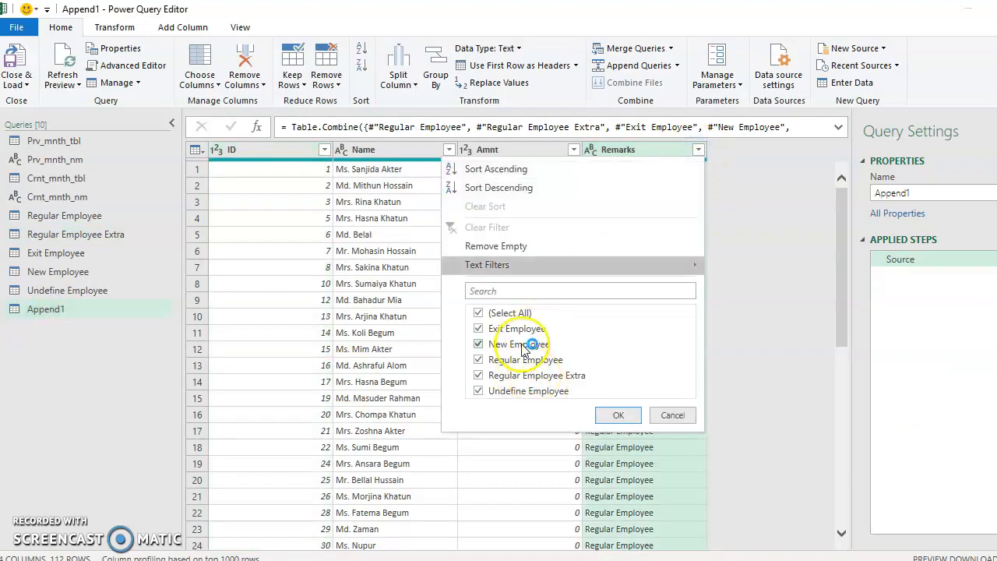
Dismiss the Remarks filter list without changes and rename the Append1 query to "ALll Data".
{"action": "left_click", "coordinate": [673, 415]}
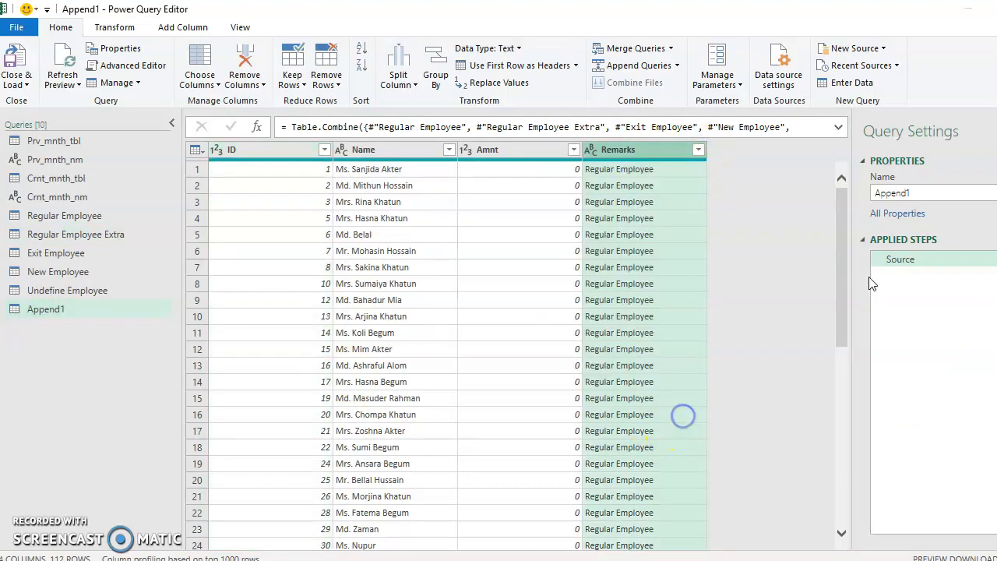
{"action": "left_click", "coordinate": [933, 194]}
{"action": "type", "text": "ALl"}
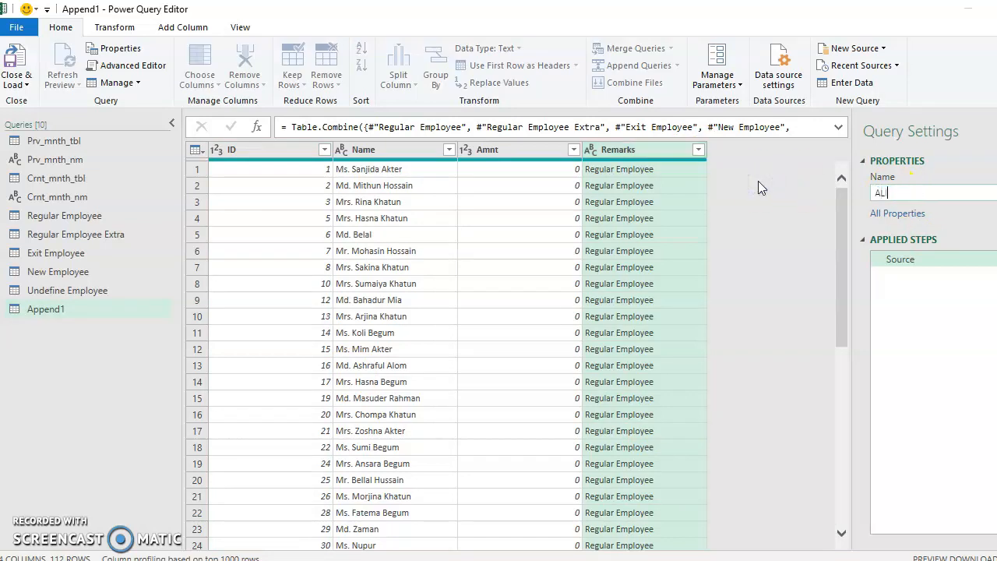
{"action": "type", "text": "l Data"}
{"action": "key", "text": "Return"}
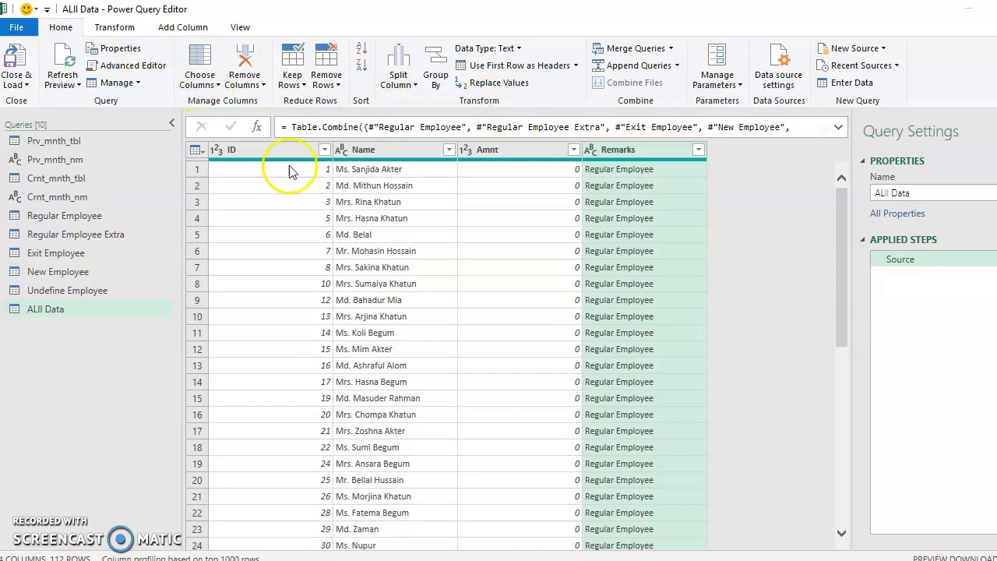
Set up an advanced Group By on Remarks with a Count Rows aggregation named "Total Employee" and a second aggregation row.
{"action": "left_click", "coordinate": [348, 234]}
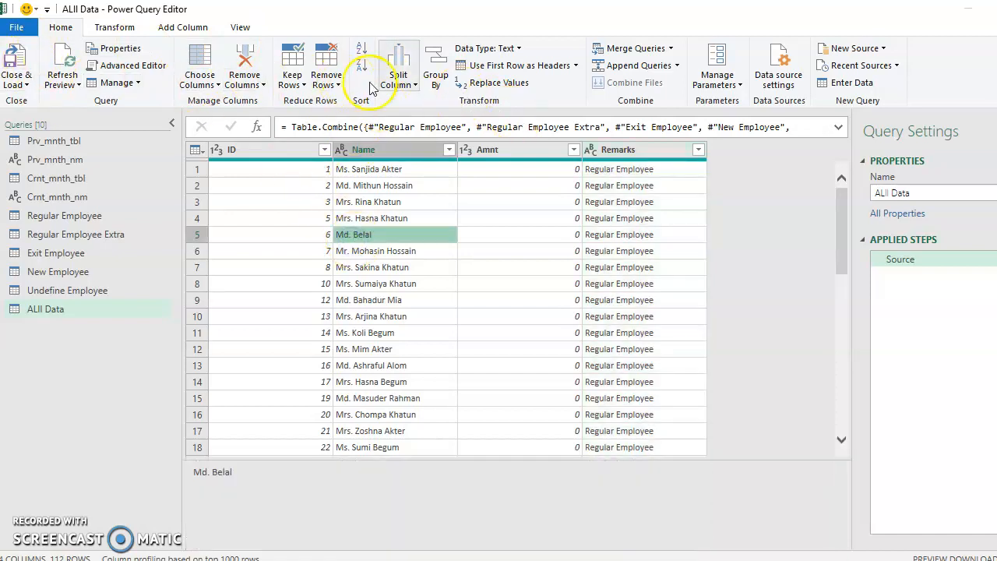
{"action": "left_click", "coordinate": [437, 74]}
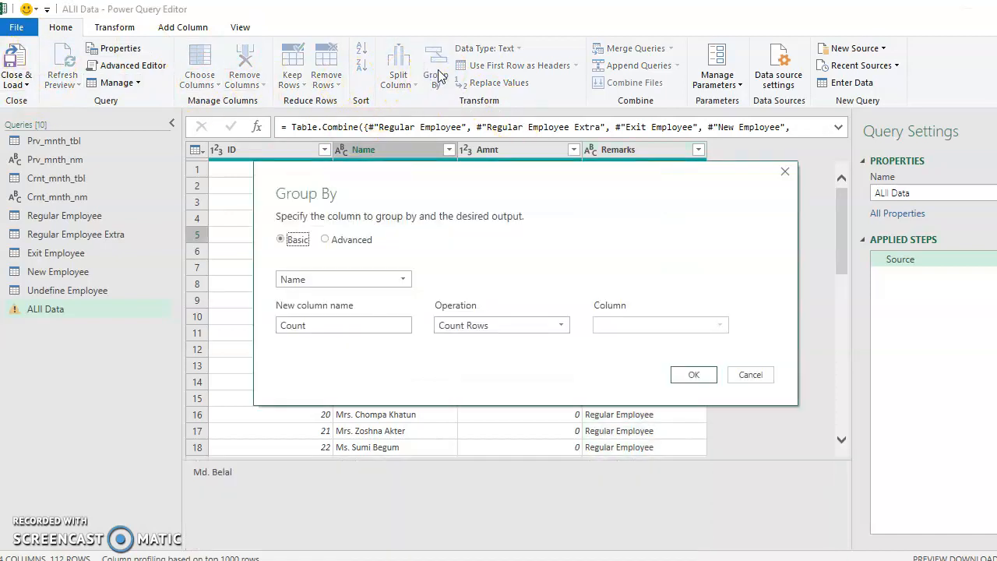
{"action": "left_click", "coordinate": [350, 242]}
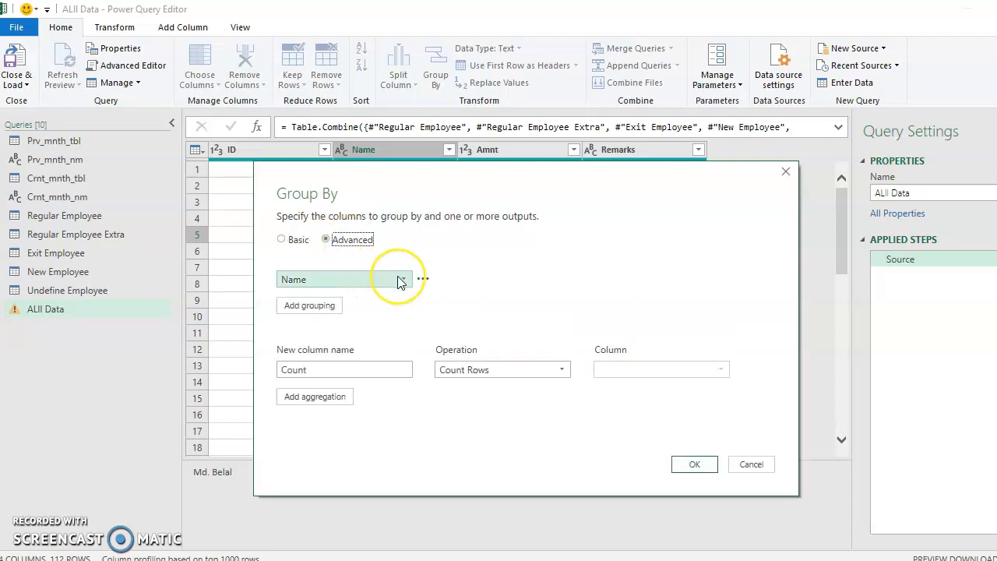
{"action": "left_click", "coordinate": [336, 284]}
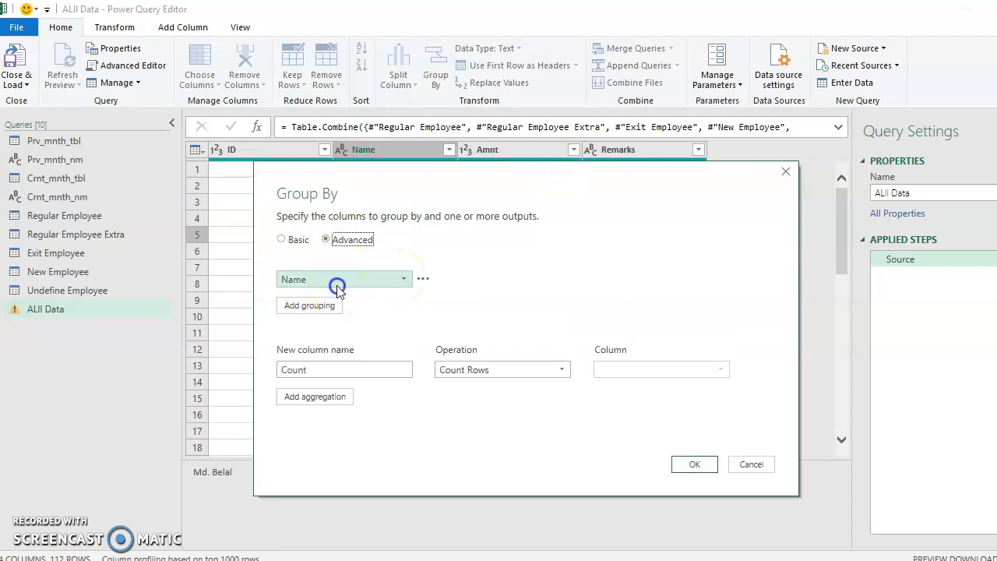
{"action": "left_click", "coordinate": [327, 344]}
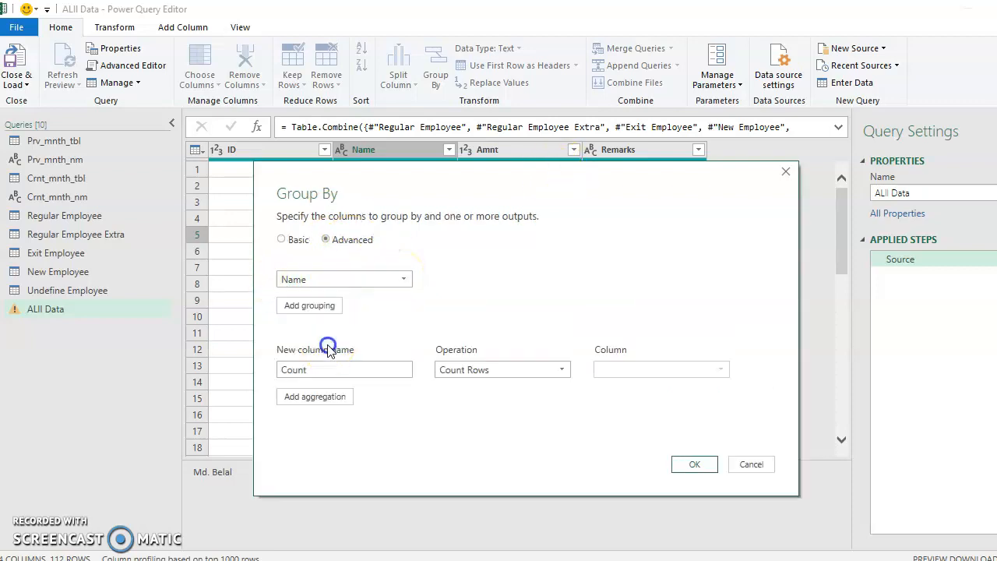
{"action": "left_click", "coordinate": [318, 399]}
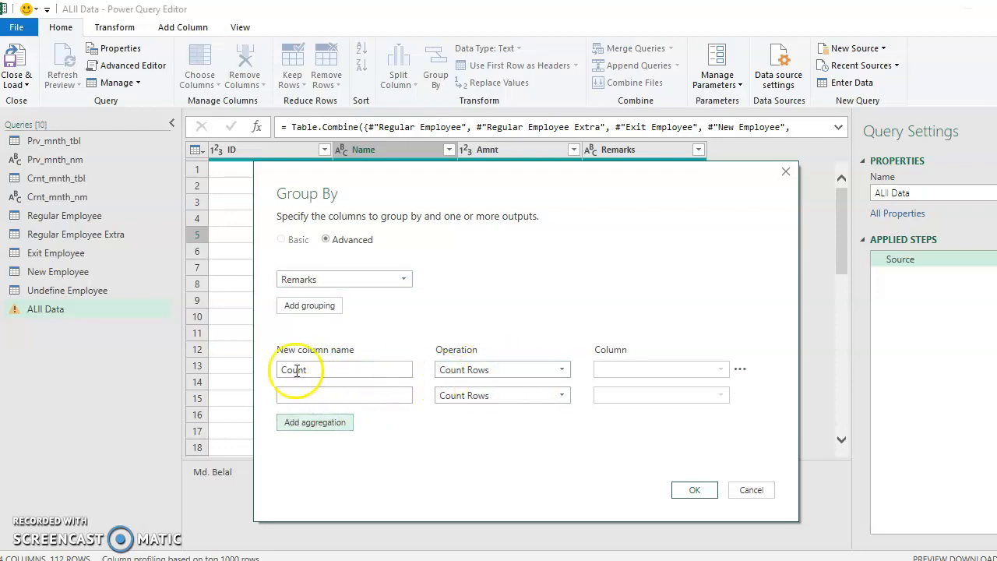
{"action": "double_click", "coordinate": [329, 370]}
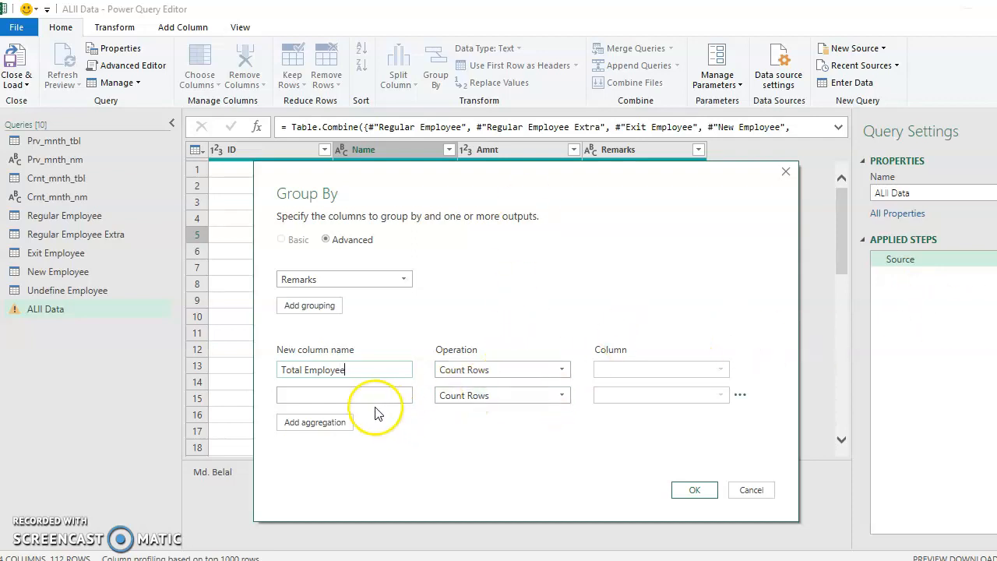
Define the second aggregation as the Sum of Amnt named "Total Amount" and apply the grouping.
{"action": "left_click", "coordinate": [493, 398]}
{"action": "left_click", "coordinate": [483, 411]}
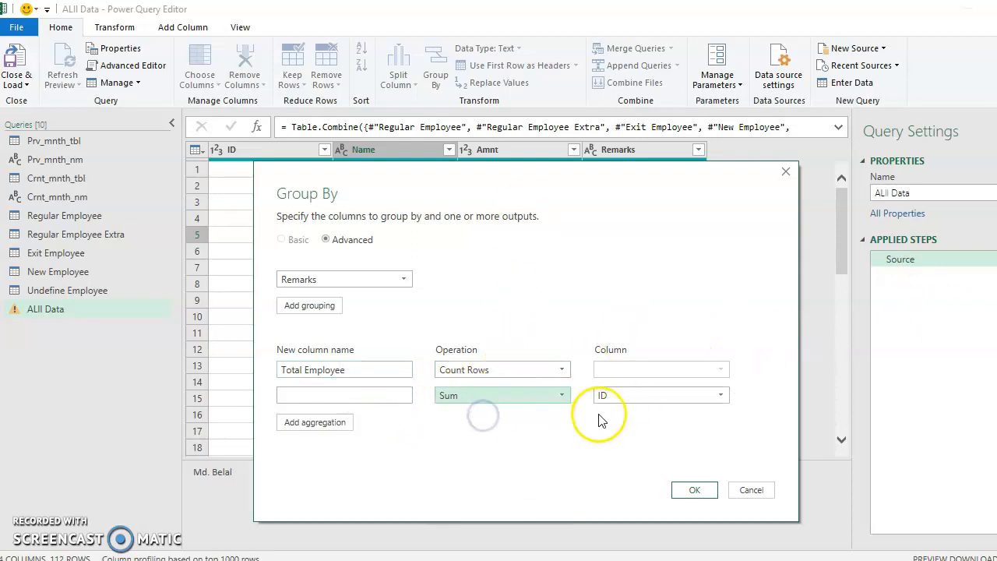
{"action": "left_click_drag", "start_coordinate": [618, 182], "coordinate": [532, 173]}
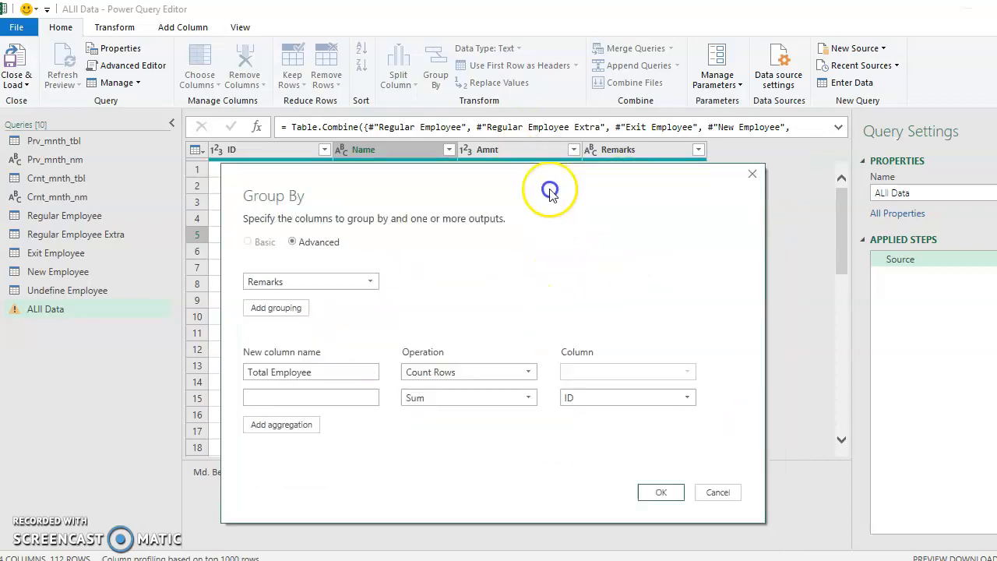
{"action": "left_click", "coordinate": [658, 399]}
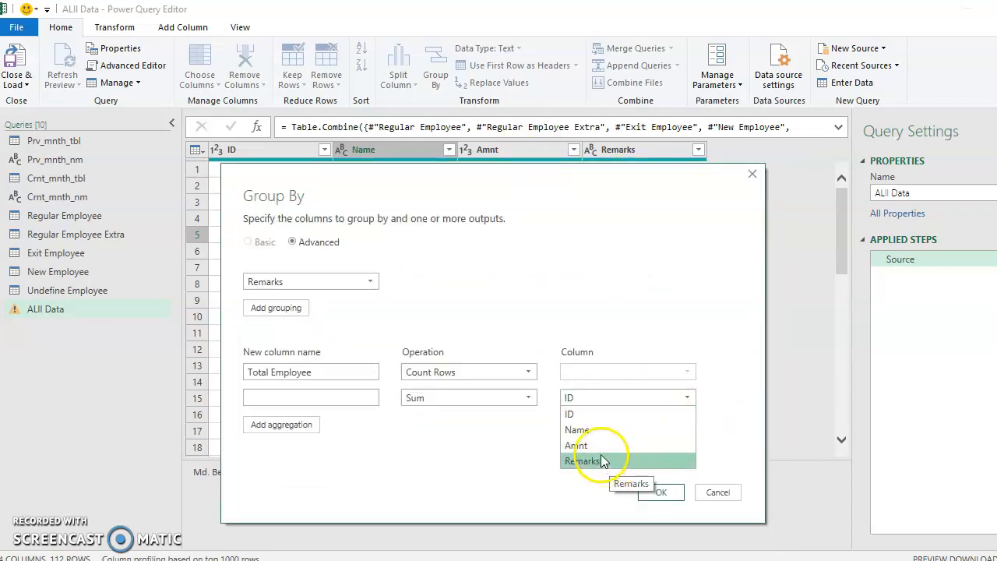
{"action": "left_click", "coordinate": [612, 448]}
{"action": "left_click", "coordinate": [318, 397]}
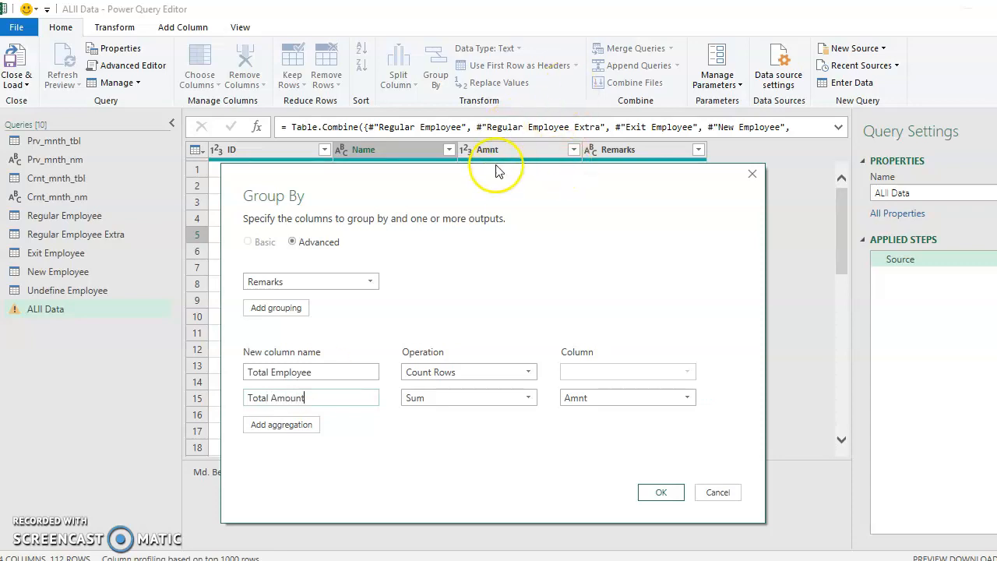
{"action": "left_click", "coordinate": [661, 492]}
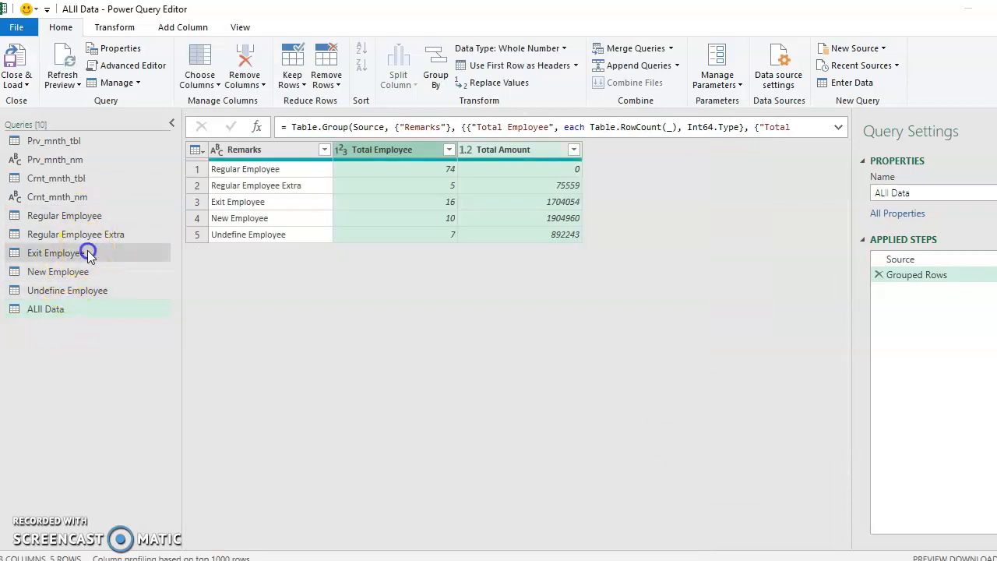
Add the prefix "-" to every value in the Amnt column of the Exit Employee query.
{"action": "left_click", "coordinate": [88, 254]}
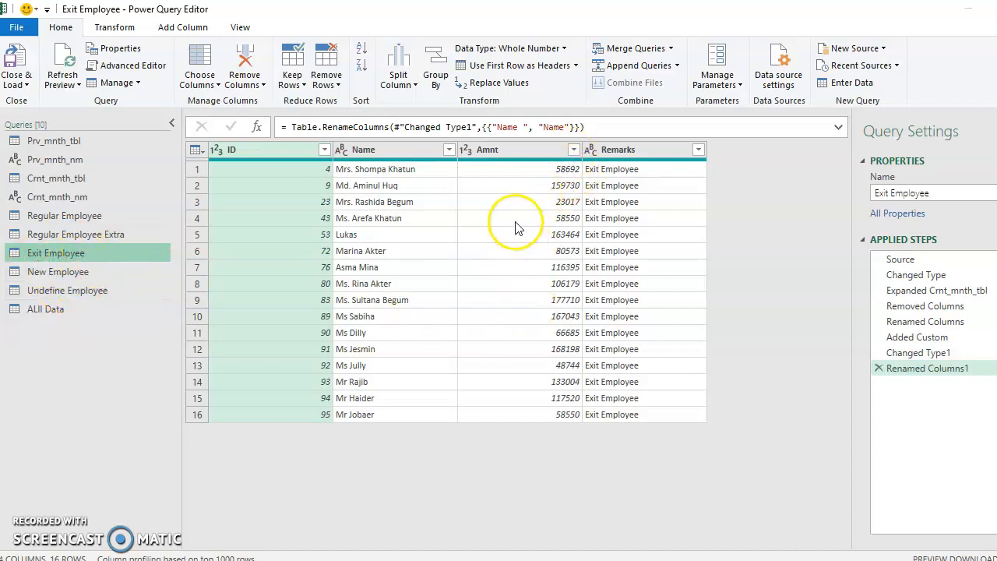
{"action": "left_click", "coordinate": [528, 151]}
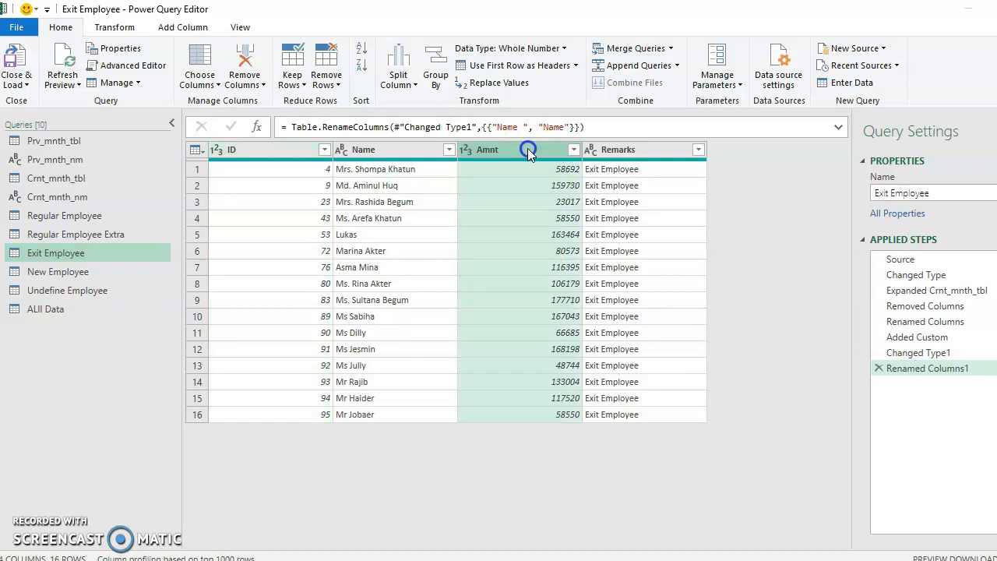
{"action": "left_click", "coordinate": [115, 30]}
{"action": "left_click", "coordinate": [115, 29]}
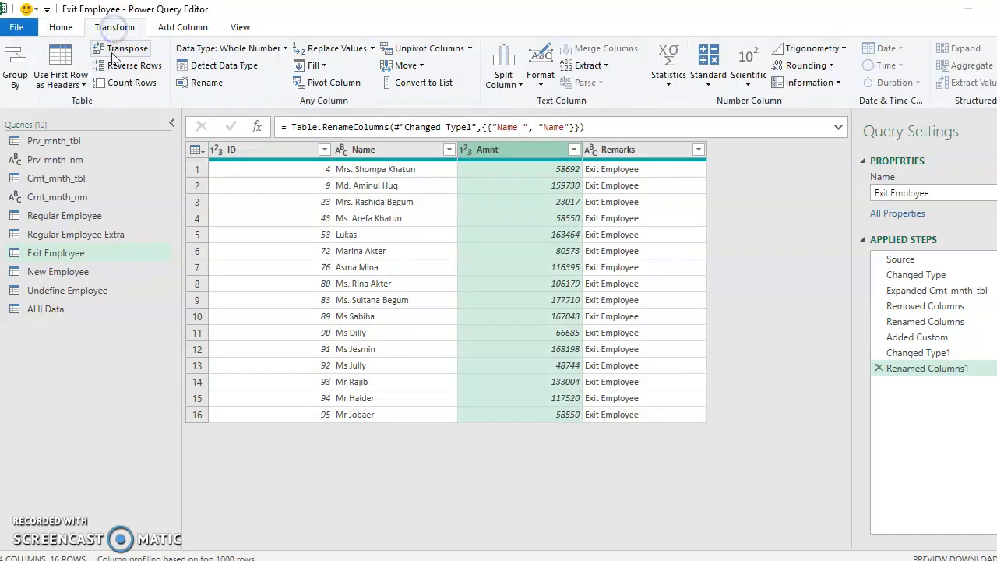
{"action": "left_click", "coordinate": [607, 66]}
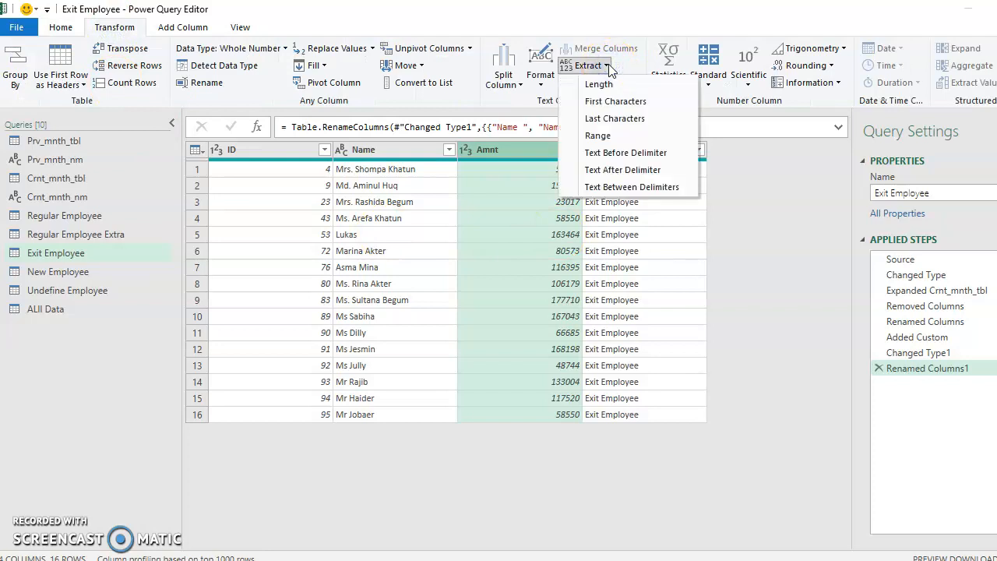
{"action": "left_click", "coordinate": [760, 232]}
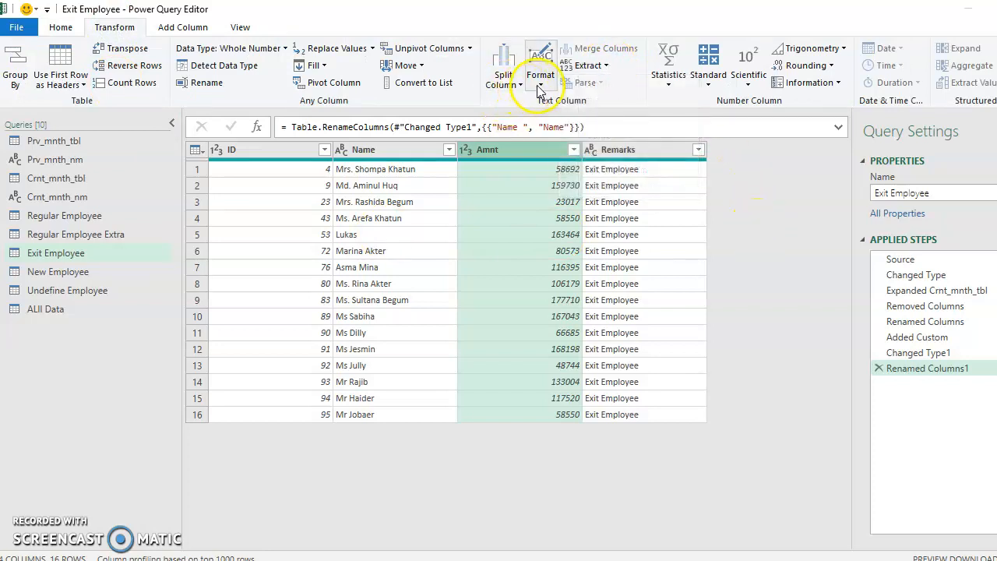
{"action": "left_click", "coordinate": [540, 84]}
{"action": "left_click", "coordinate": [594, 189]}
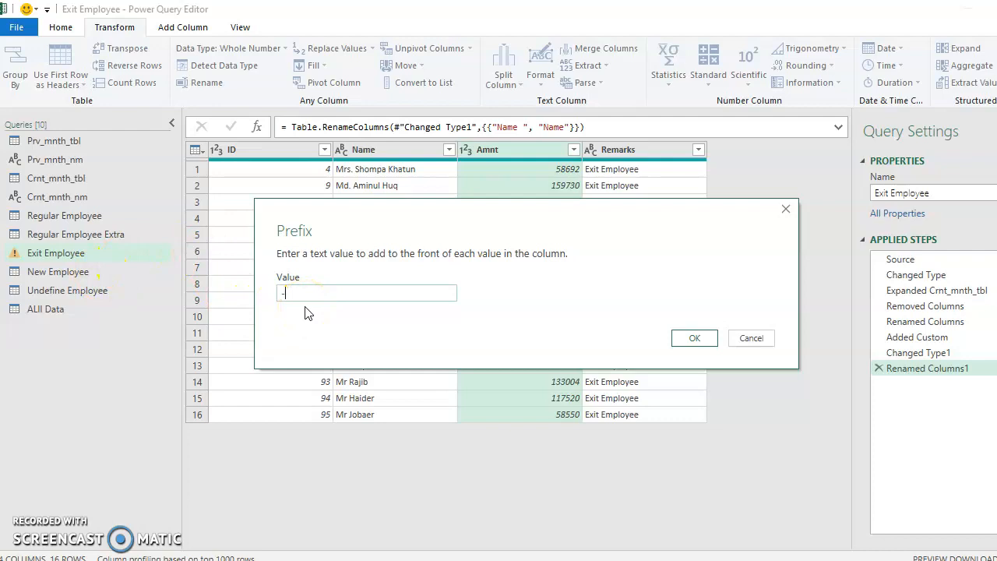
{"action": "left_click", "coordinate": [694, 337]}
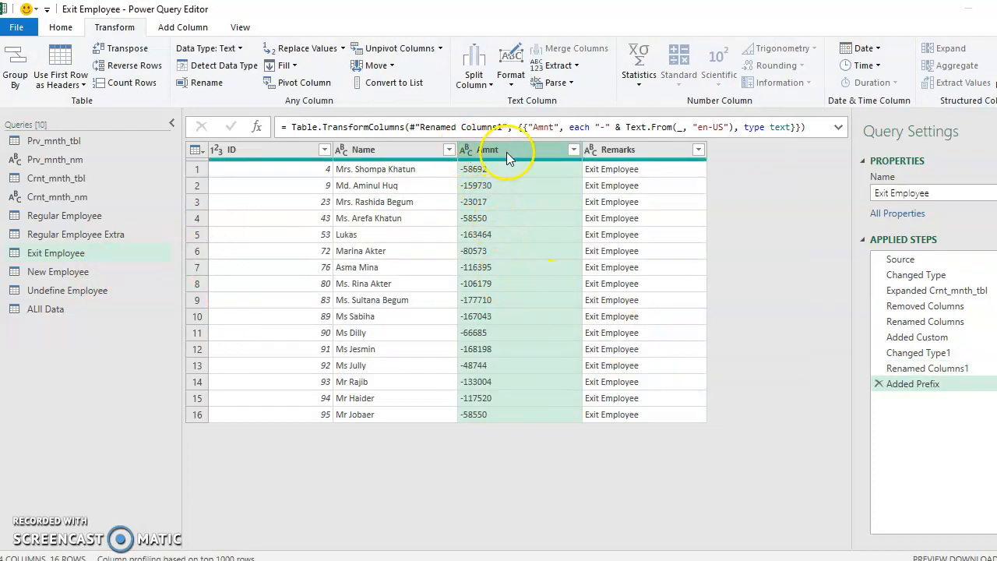
Convert the Exit Employee query's Amnt column back to a numeric data type and reopen the ALll Data query.
{"action": "left_click", "coordinate": [467, 149]}
{"action": "left_click", "coordinate": [524, 202]}
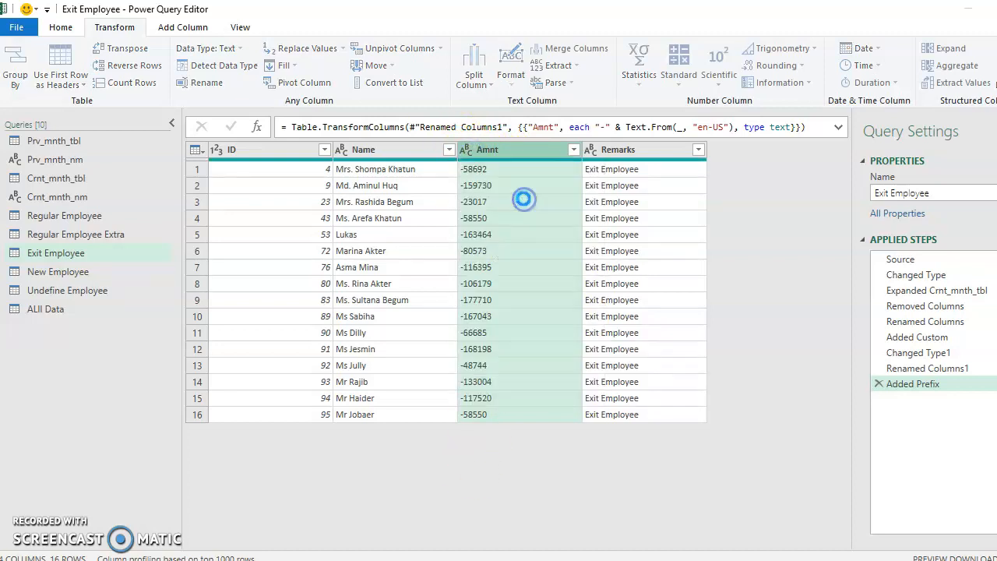
{"action": "left_click", "coordinate": [99, 311]}
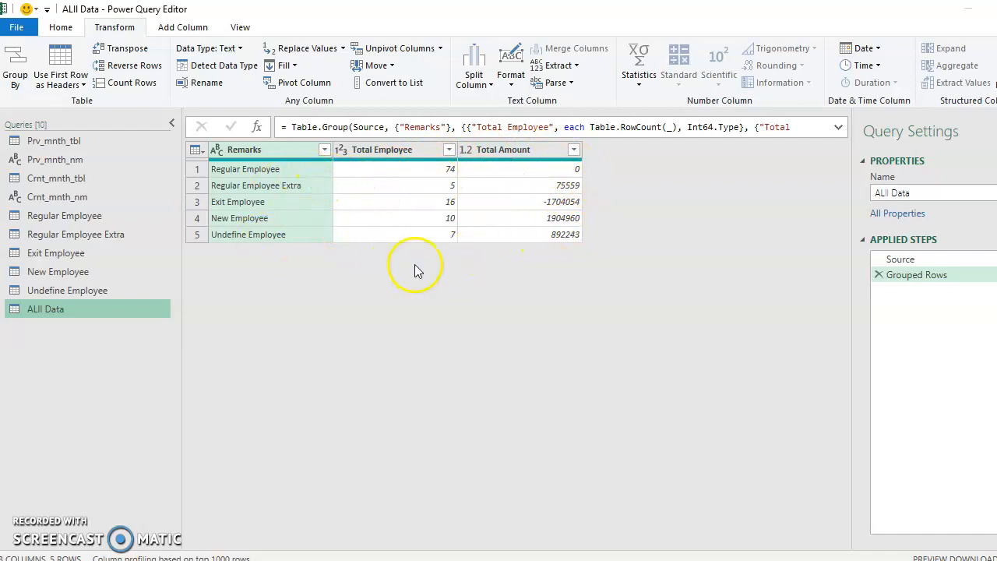
Close Power Query and load the queries to the workbook with Only Create Connection.
{"action": "left_click", "coordinate": [60, 27]}
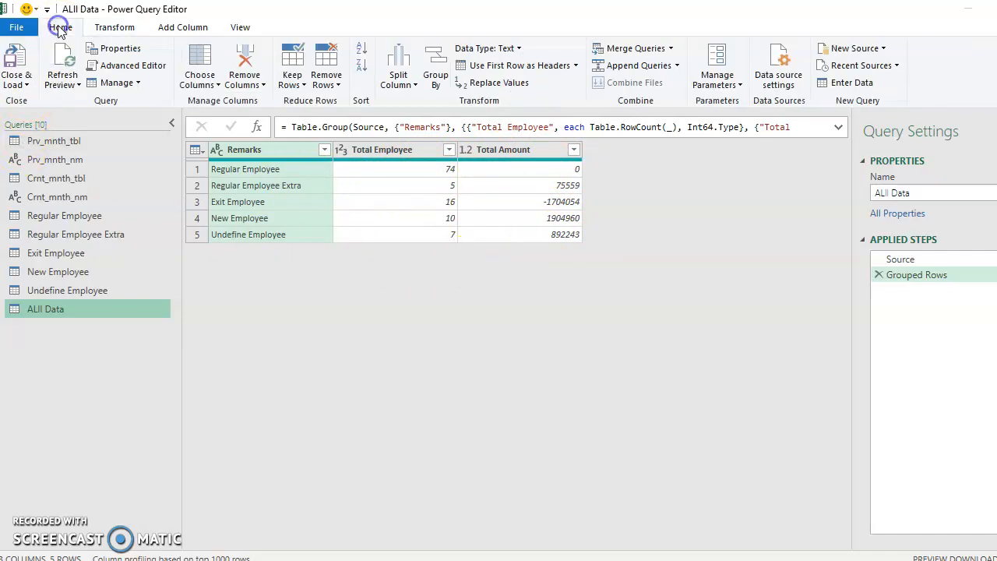
{"action": "left_click", "coordinate": [18, 85]}
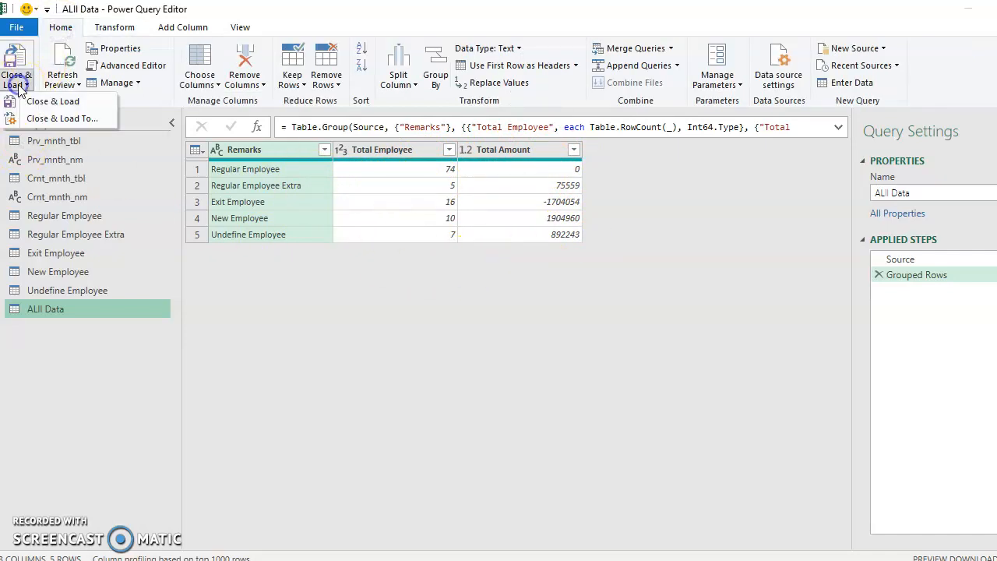
{"action": "left_click", "coordinate": [84, 120]}
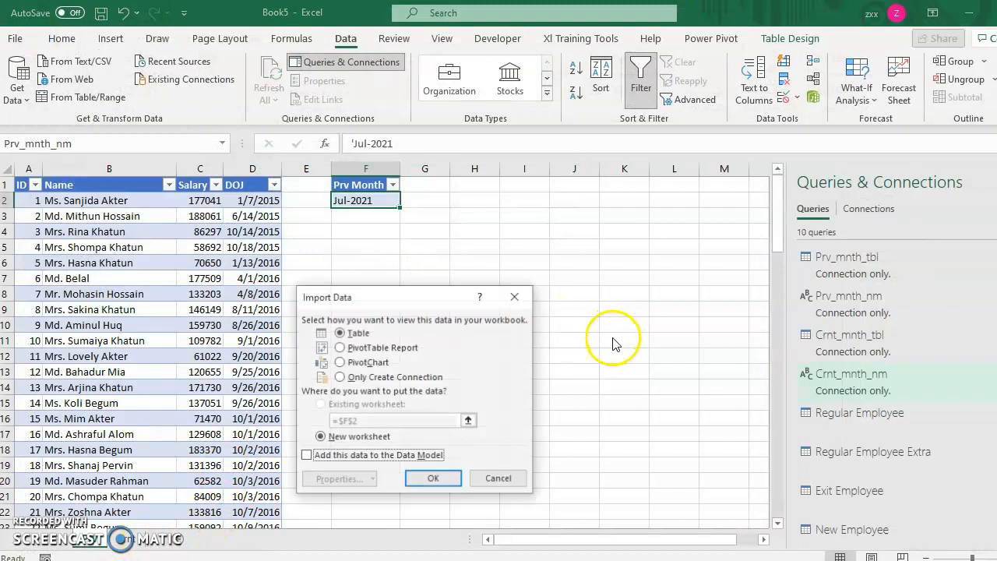
{"action": "left_click", "coordinate": [397, 377]}
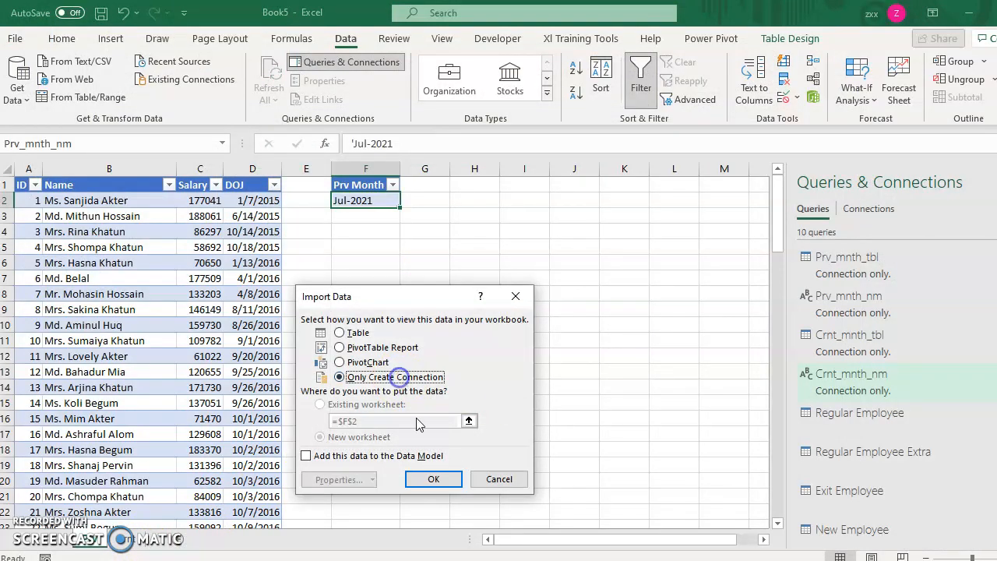
{"action": "left_click", "coordinate": [433, 479]}
Load the ALll Data query as a table at cell H7 of the current month's worksheet and select a cell inside it.
{"action": "left_click", "coordinate": [474, 402]}
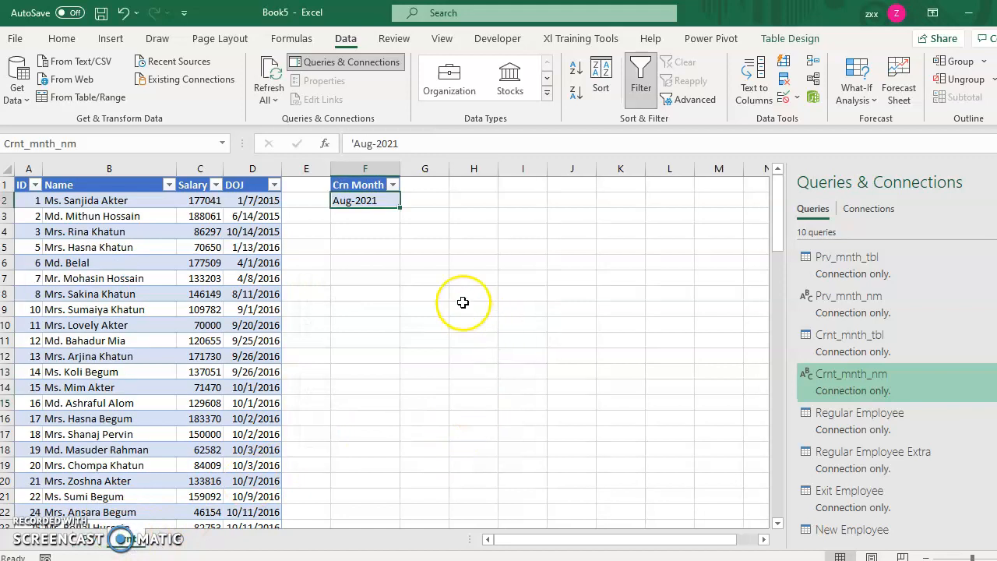
{"action": "left_click", "coordinate": [461, 281]}
{"action": "scroll", "coordinate": [927, 448], "scroll_direction": "down", "scroll_amount": 2}
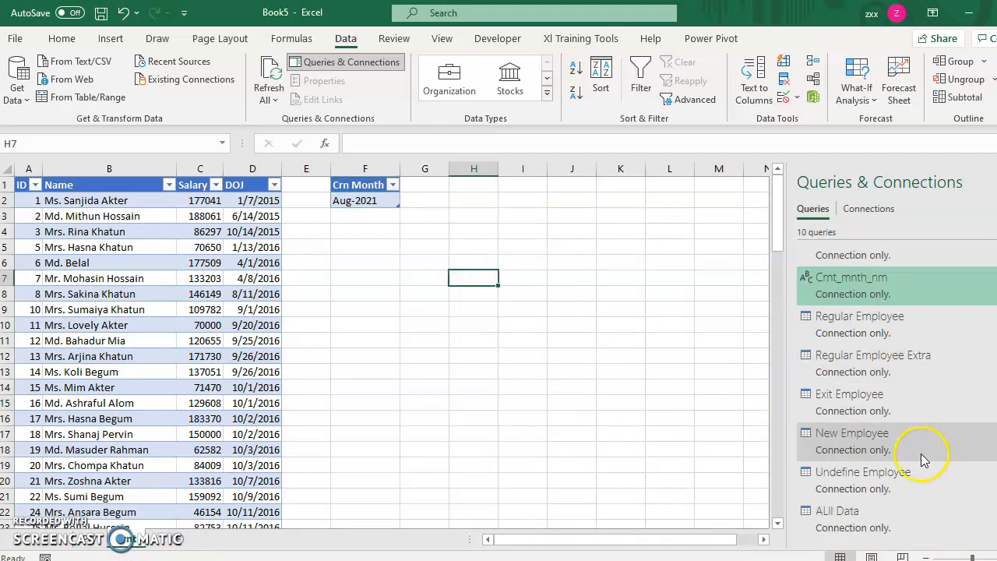
{"action": "right_click", "coordinate": [861, 522]}
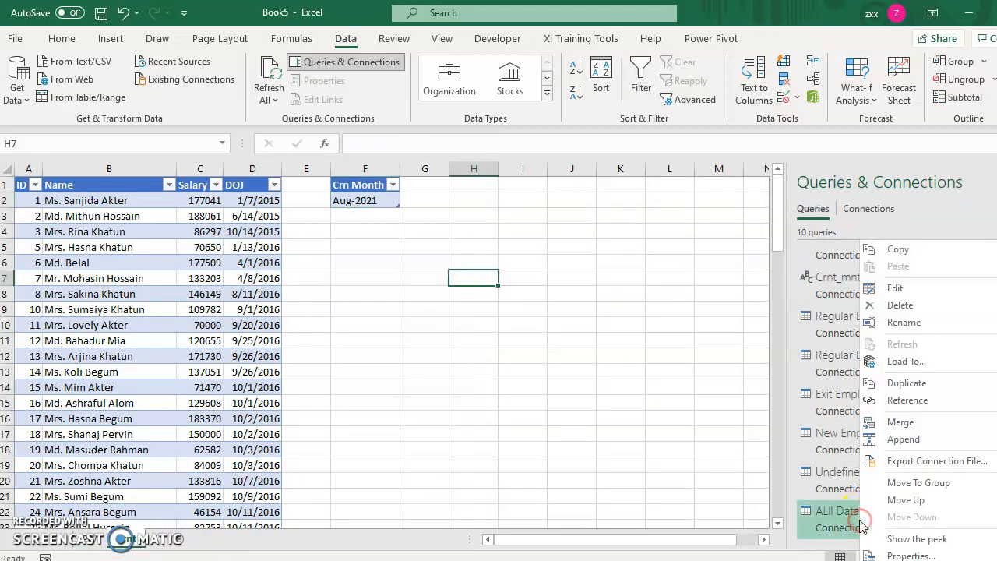
{"action": "left_click", "coordinate": [934, 369]}
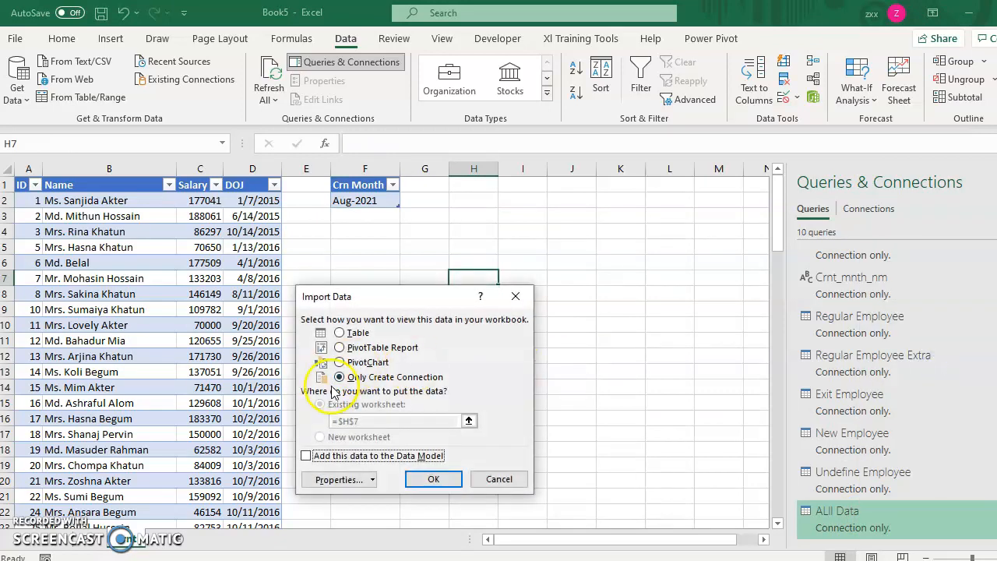
{"action": "left_click", "coordinate": [351, 333]}
{"action": "left_click", "coordinate": [431, 476]}
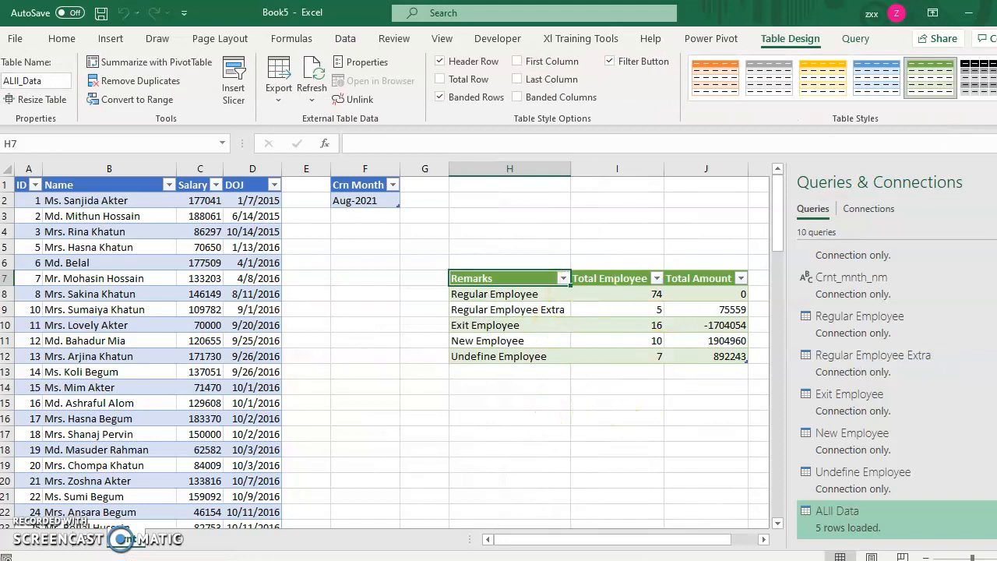
{"action": "left_click", "coordinate": [678, 386]}
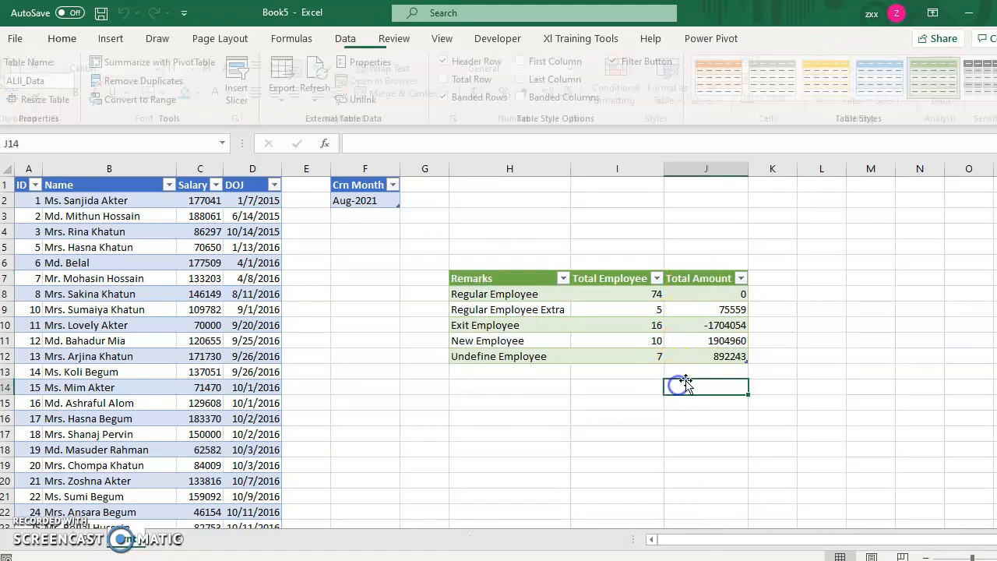
{"action": "left_click", "coordinate": [705, 341]}
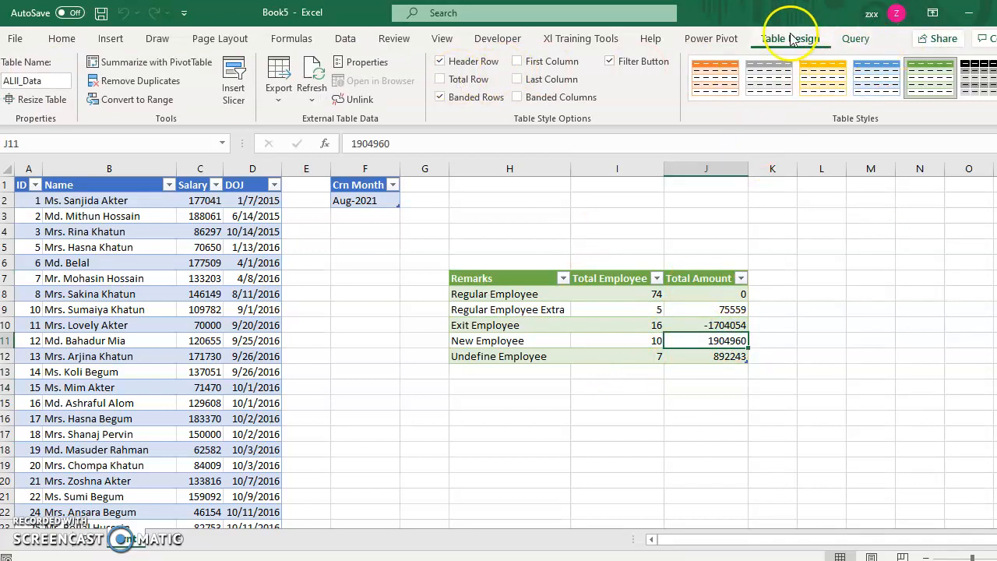
Add a Total Row to the summary table and set the Total Employee column's total to Sum.
{"action": "left_click", "coordinate": [441, 79]}
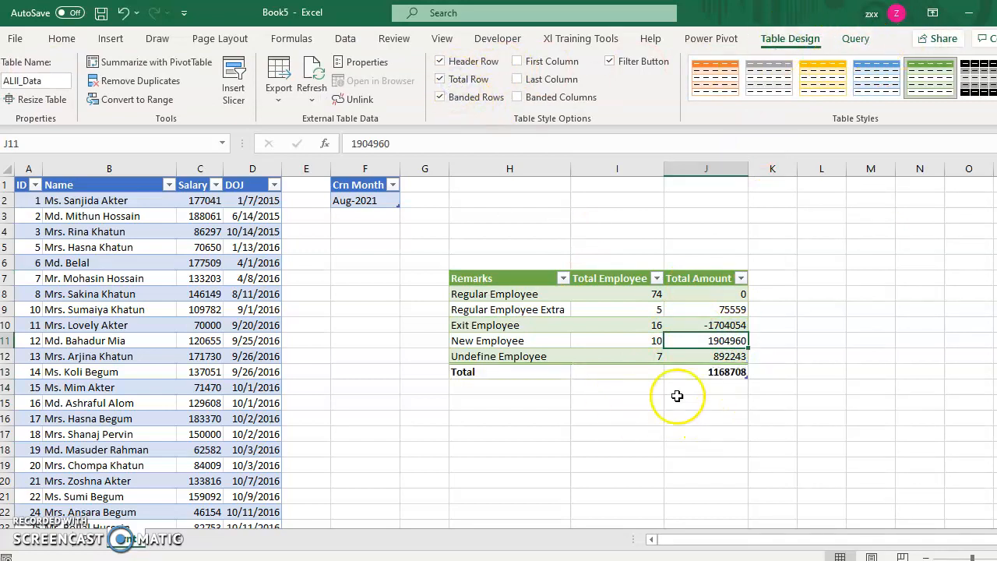
{"action": "left_click", "coordinate": [642, 372]}
{"action": "left_click", "coordinate": [670, 371]}
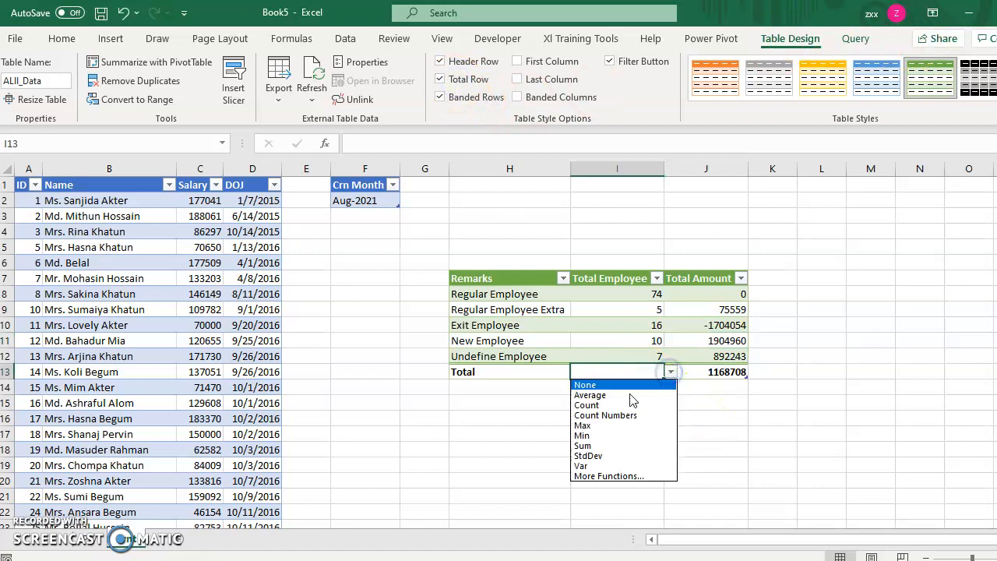
{"action": "left_click", "coordinate": [593, 444]}
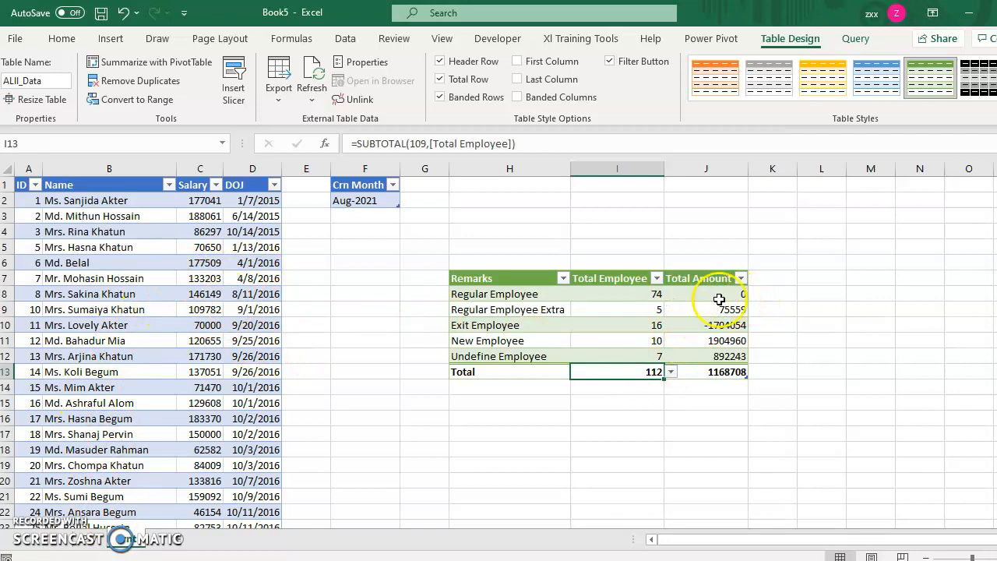
Apply the Comma Style number format to the whole of column J, which holds the Total Amount values.
{"action": "left_click", "coordinate": [723, 293]}
{"action": "left_click_drag", "start_coordinate": [725, 313], "coordinate": [727, 373]}
{"action": "left_click", "coordinate": [715, 169]}
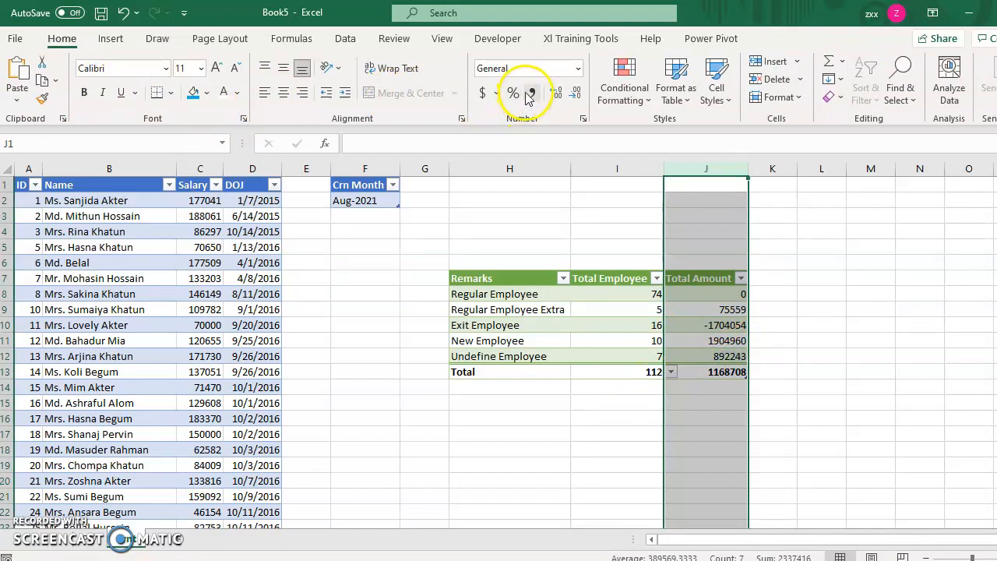
{"action": "left_click", "coordinate": [531, 93]}
Review the employee count and amount for the extra, exit, new and undefined employee categories in the summary table.
{"action": "left_click", "coordinate": [484, 312]}
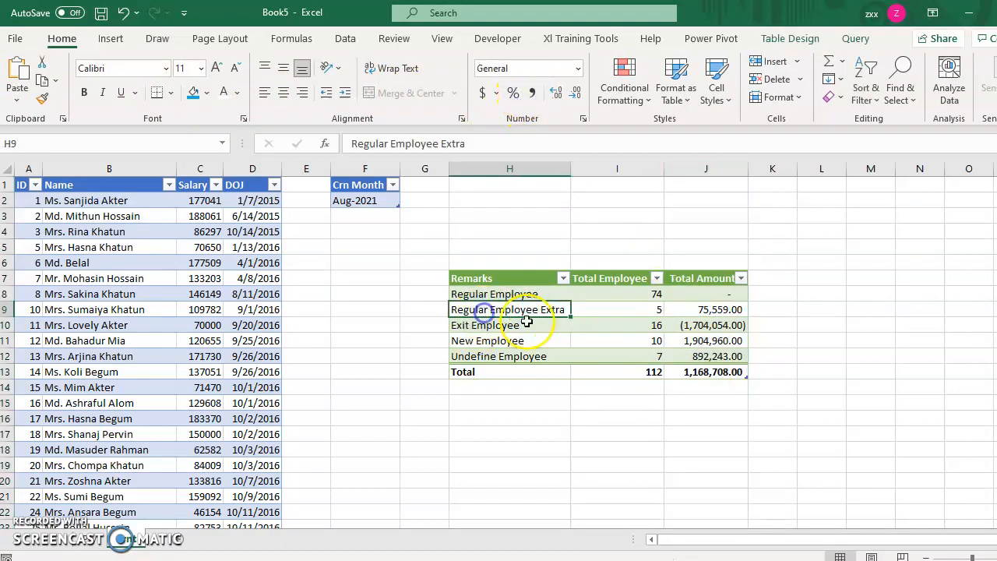
{"action": "left_click", "coordinate": [637, 309]}
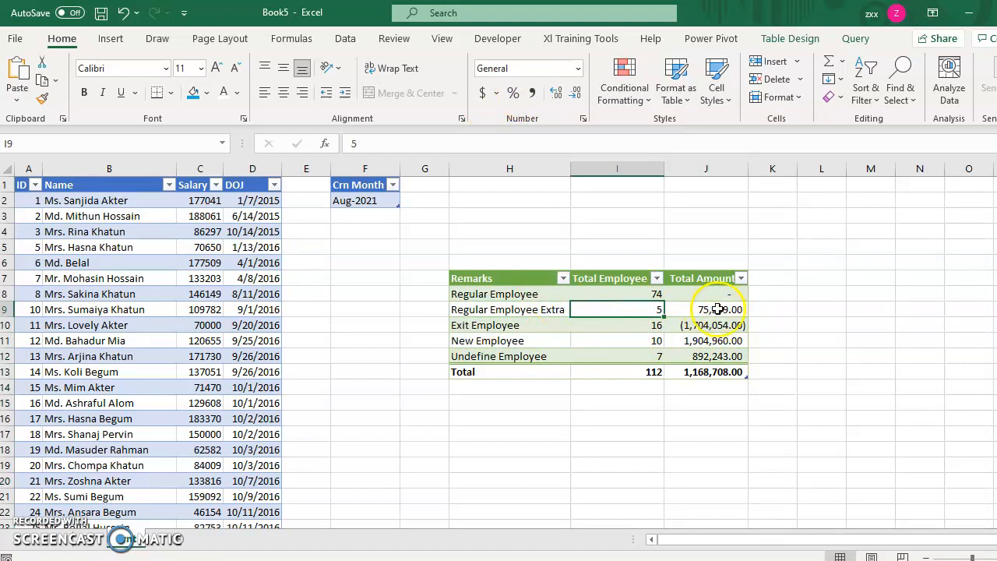
{"action": "left_click", "coordinate": [624, 326]}
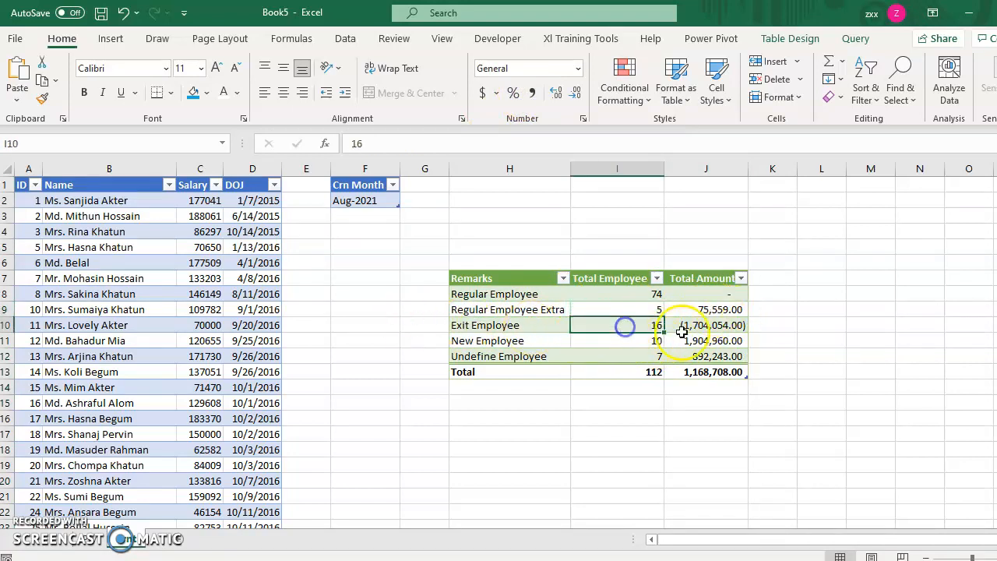
{"action": "left_click", "coordinate": [730, 325]}
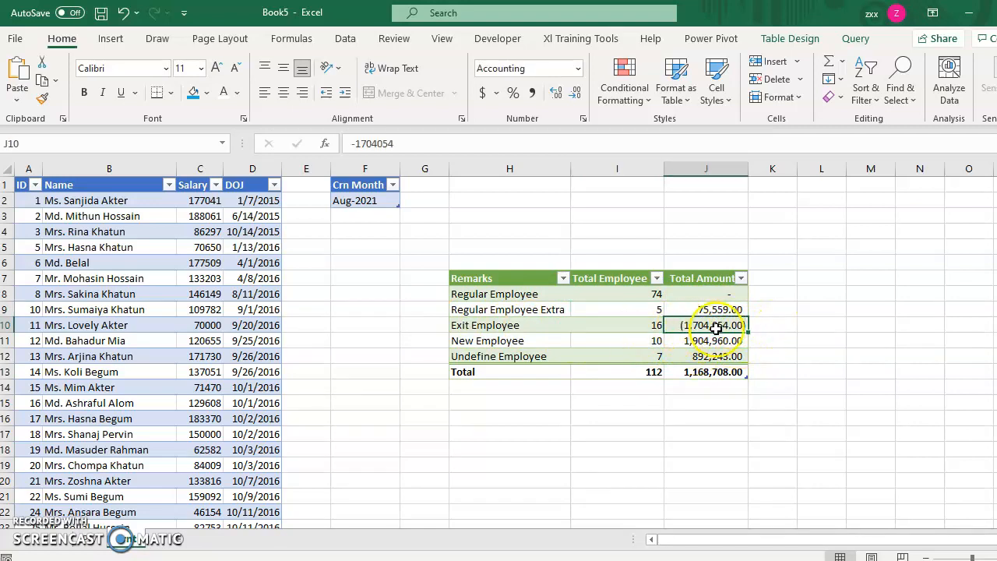
{"action": "left_click", "coordinate": [646, 339]}
{"action": "left_click", "coordinate": [723, 340]}
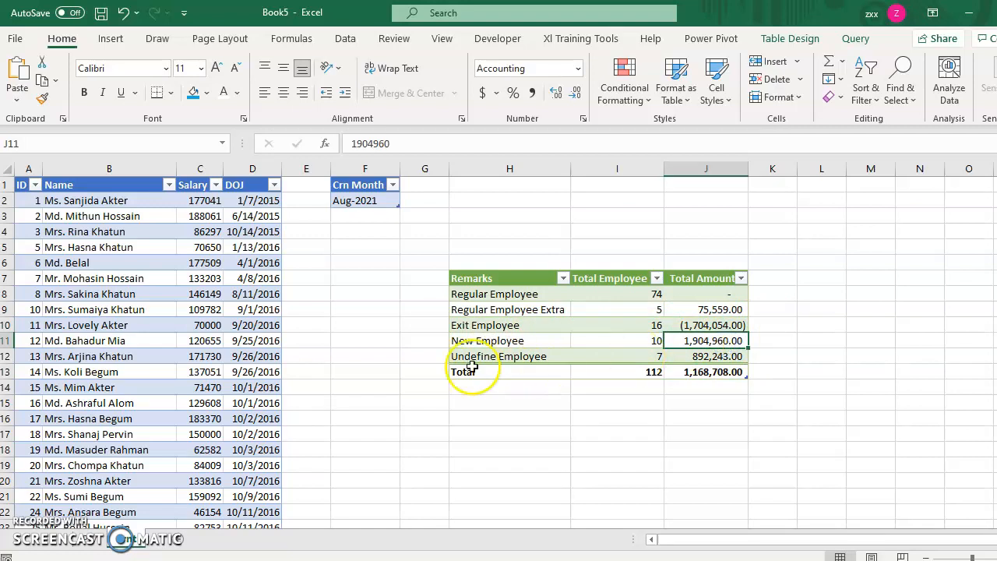
{"action": "left_click", "coordinate": [618, 355]}
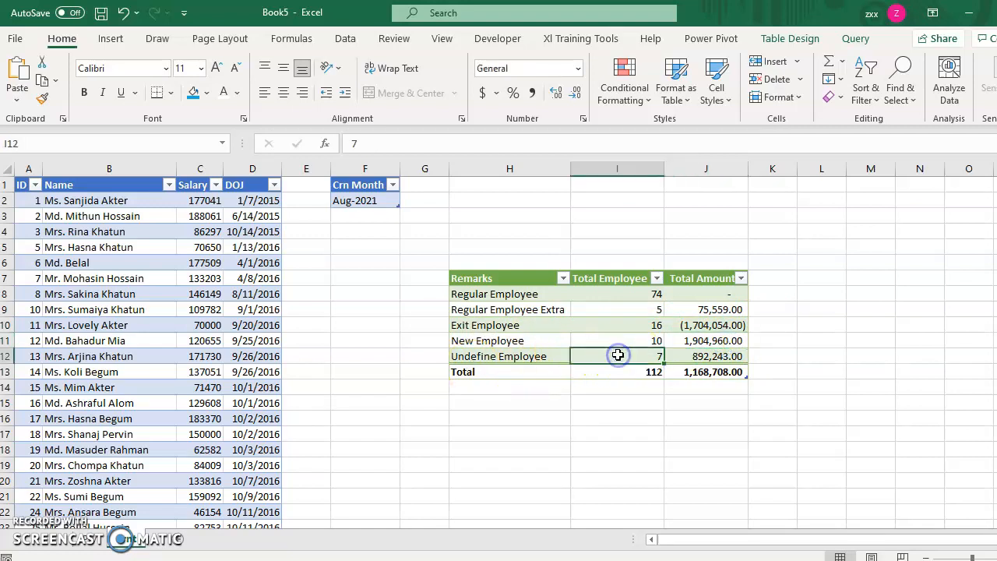
{"action": "left_click", "coordinate": [698, 356]}
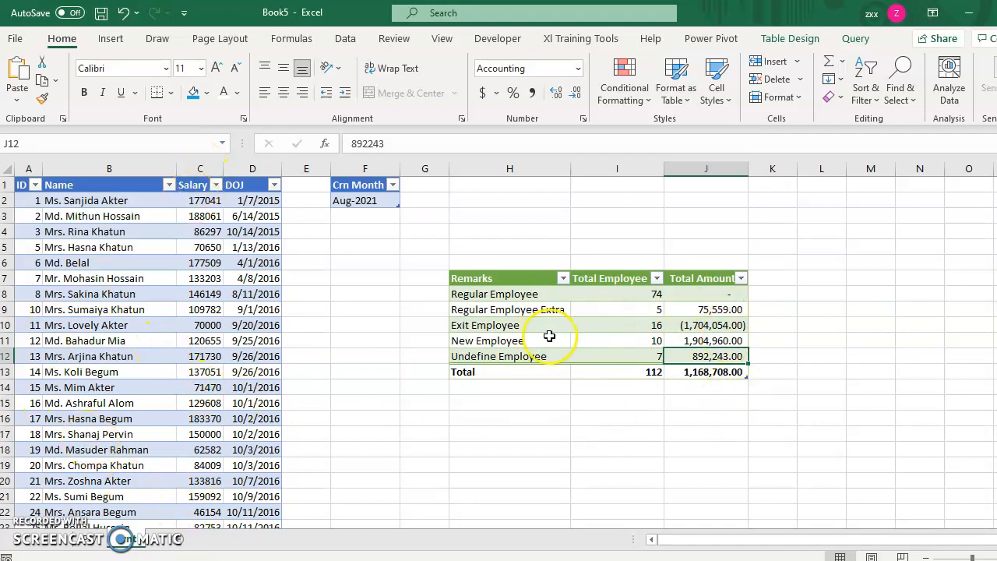
Compare the employee data and month name cells on the previous month's and current month's worksheets.
{"action": "left_click", "coordinate": [204, 293]}
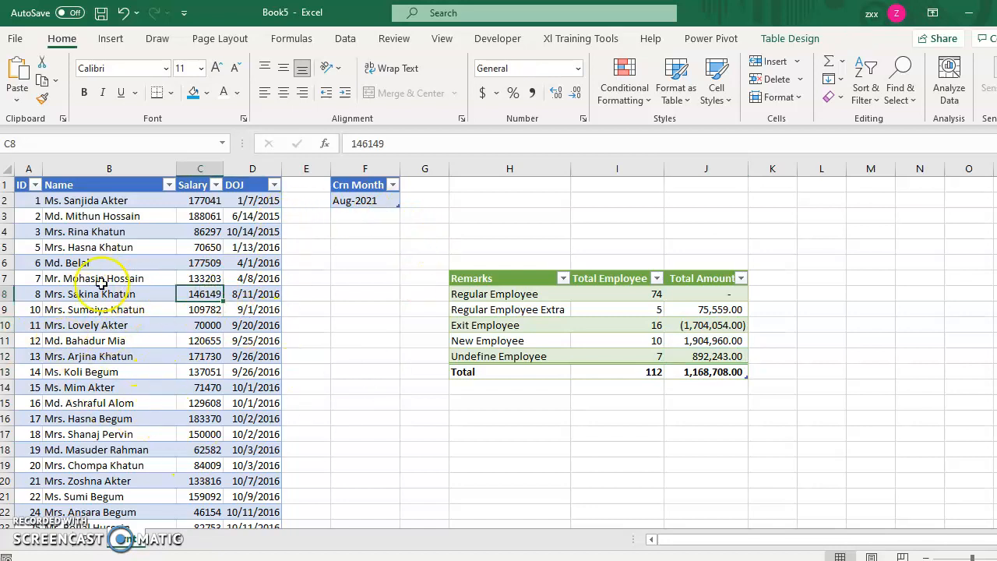
{"action": "left_click", "coordinate": [90, 543]}
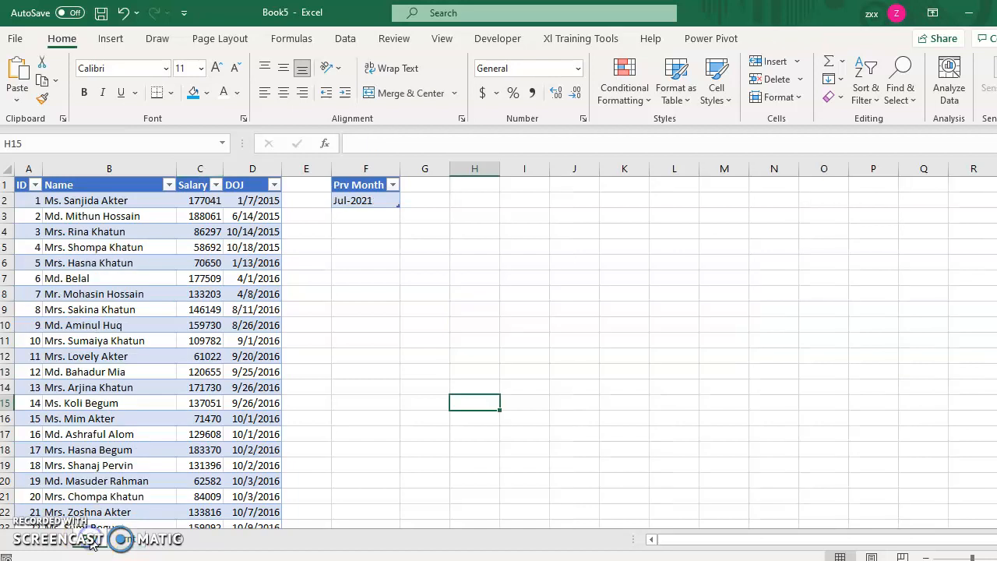
{"action": "left_click", "coordinate": [134, 539]}
{"action": "left_click", "coordinate": [129, 545]}
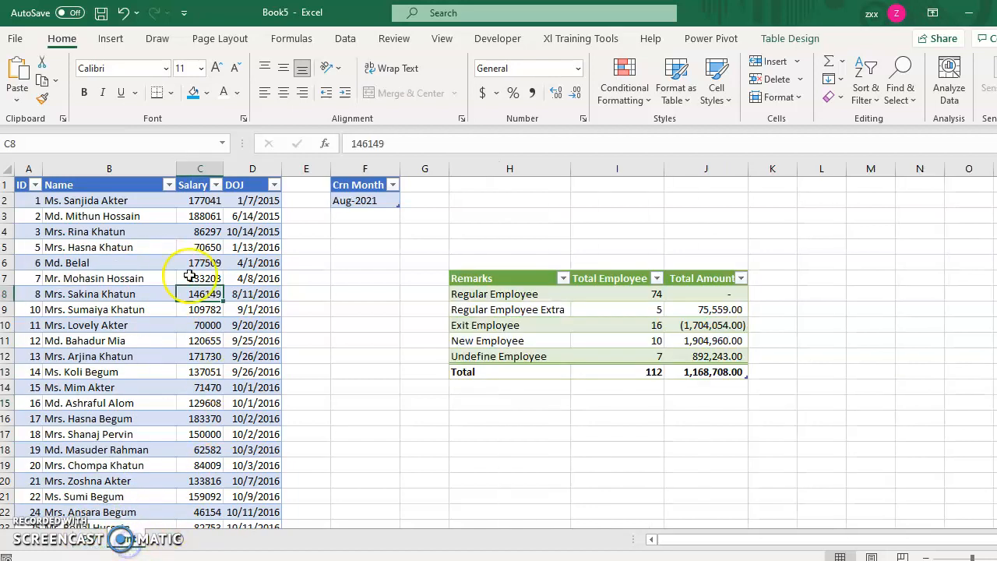
{"action": "left_click", "coordinate": [88, 545]}
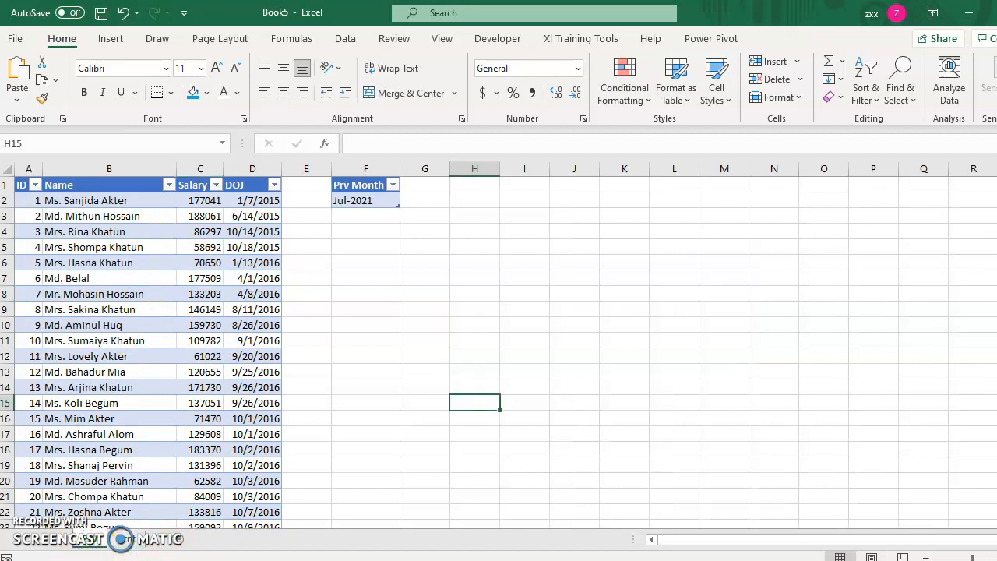
{"action": "left_click", "coordinate": [125, 541]}
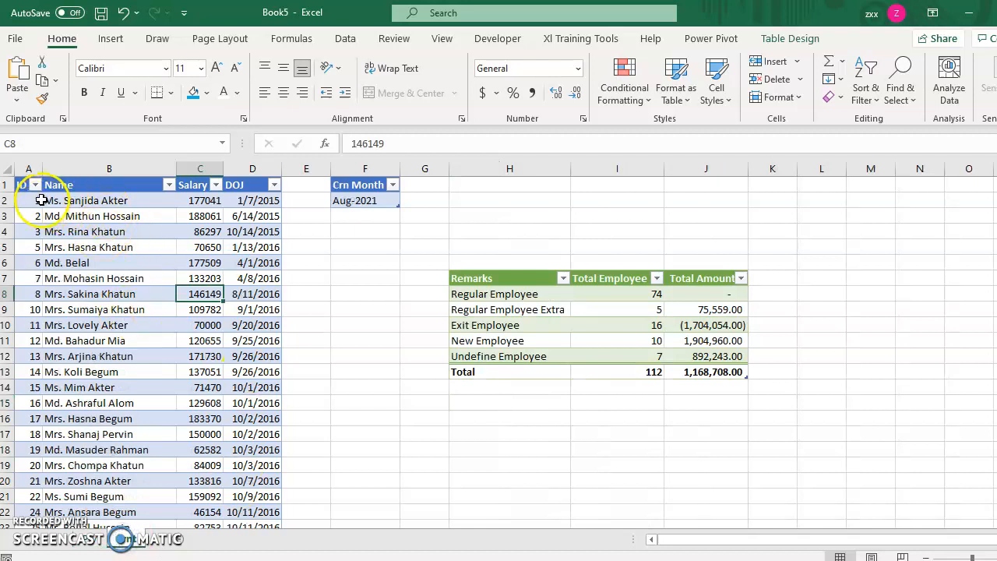
{"action": "left_click", "coordinate": [358, 201]}
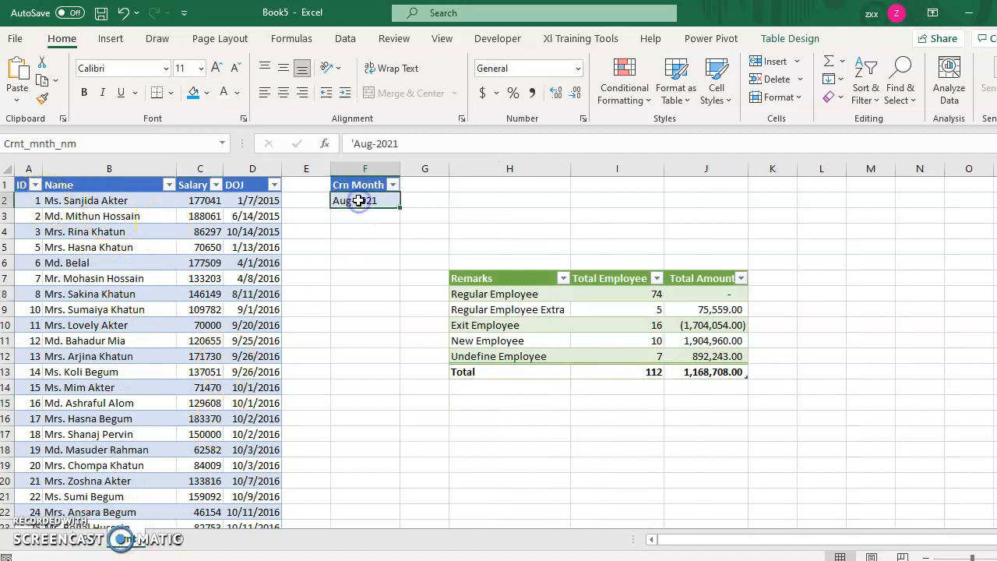
{"action": "left_click", "coordinate": [97, 546]}
{"action": "left_click", "coordinate": [354, 200]}
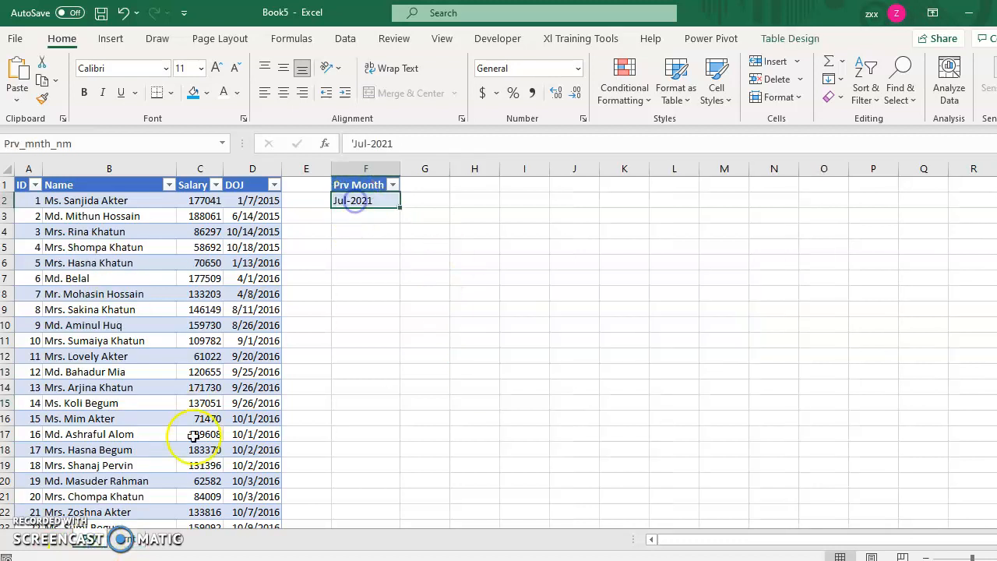
{"action": "left_click", "coordinate": [125, 541]}
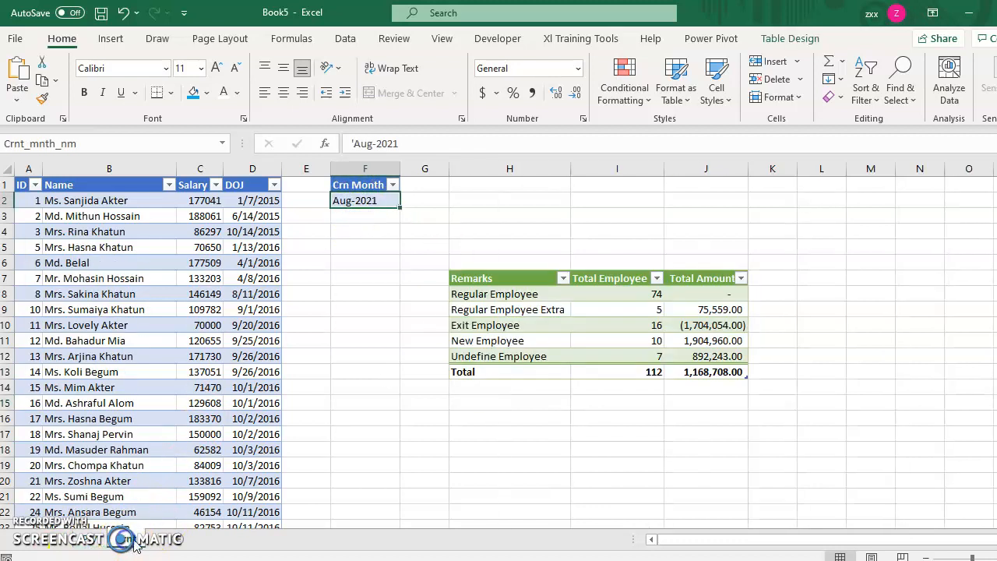
Select a cell in the summary table and refresh all of the workbook's queries with Refresh All.
{"action": "left_click", "coordinate": [590, 320]}
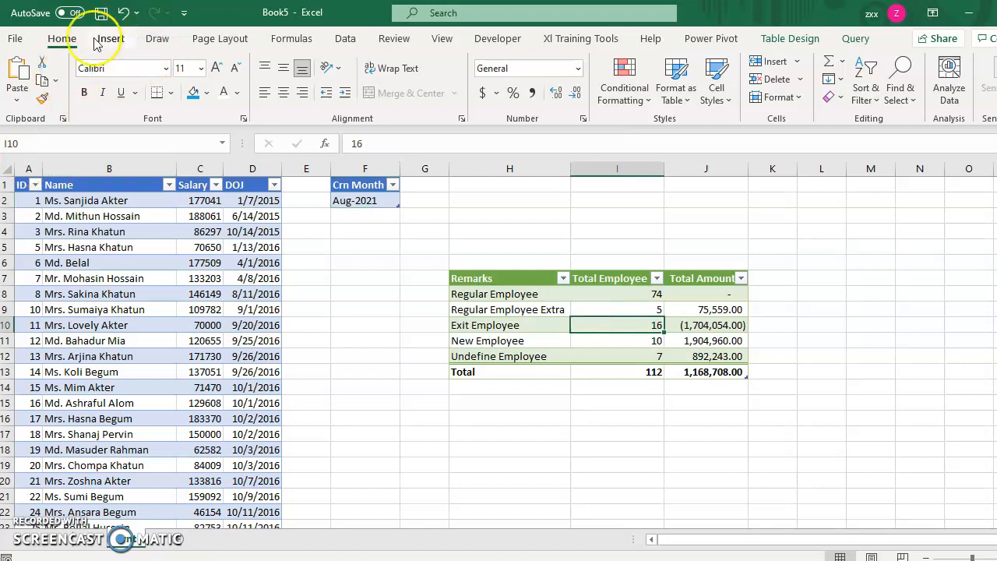
{"action": "left_click", "coordinate": [345, 38]}
{"action": "left_click", "coordinate": [270, 97]}
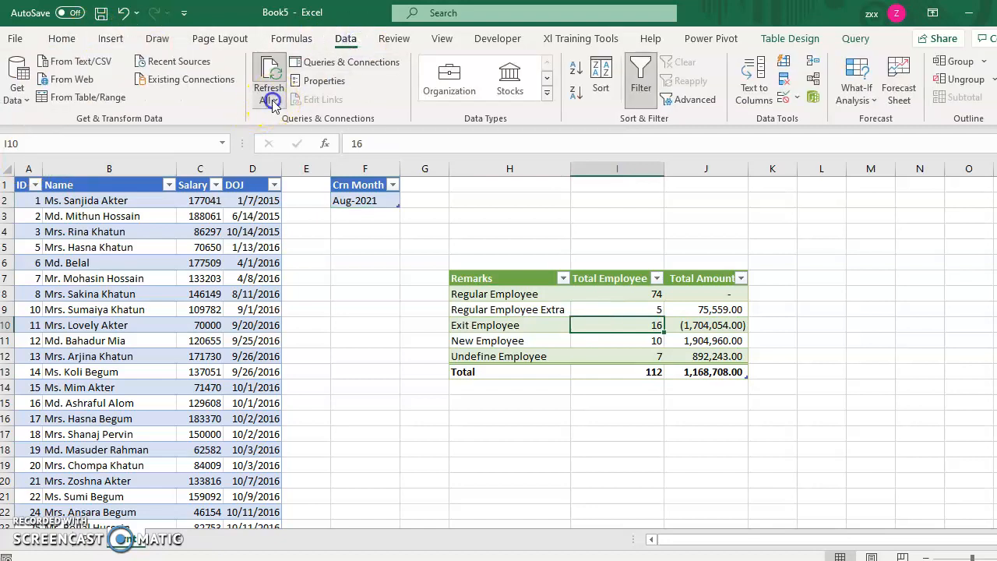
{"action": "left_click", "coordinate": [311, 141]}
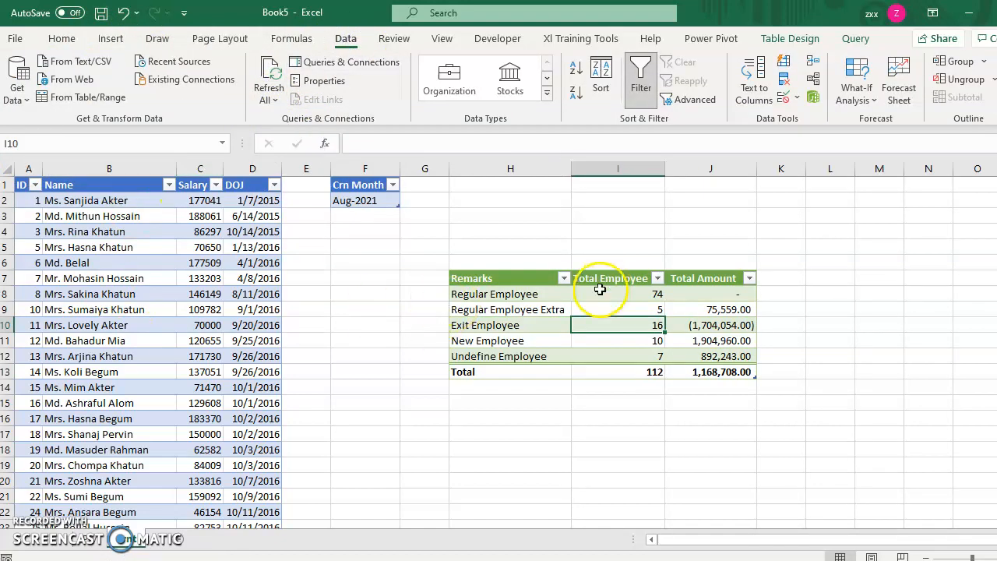